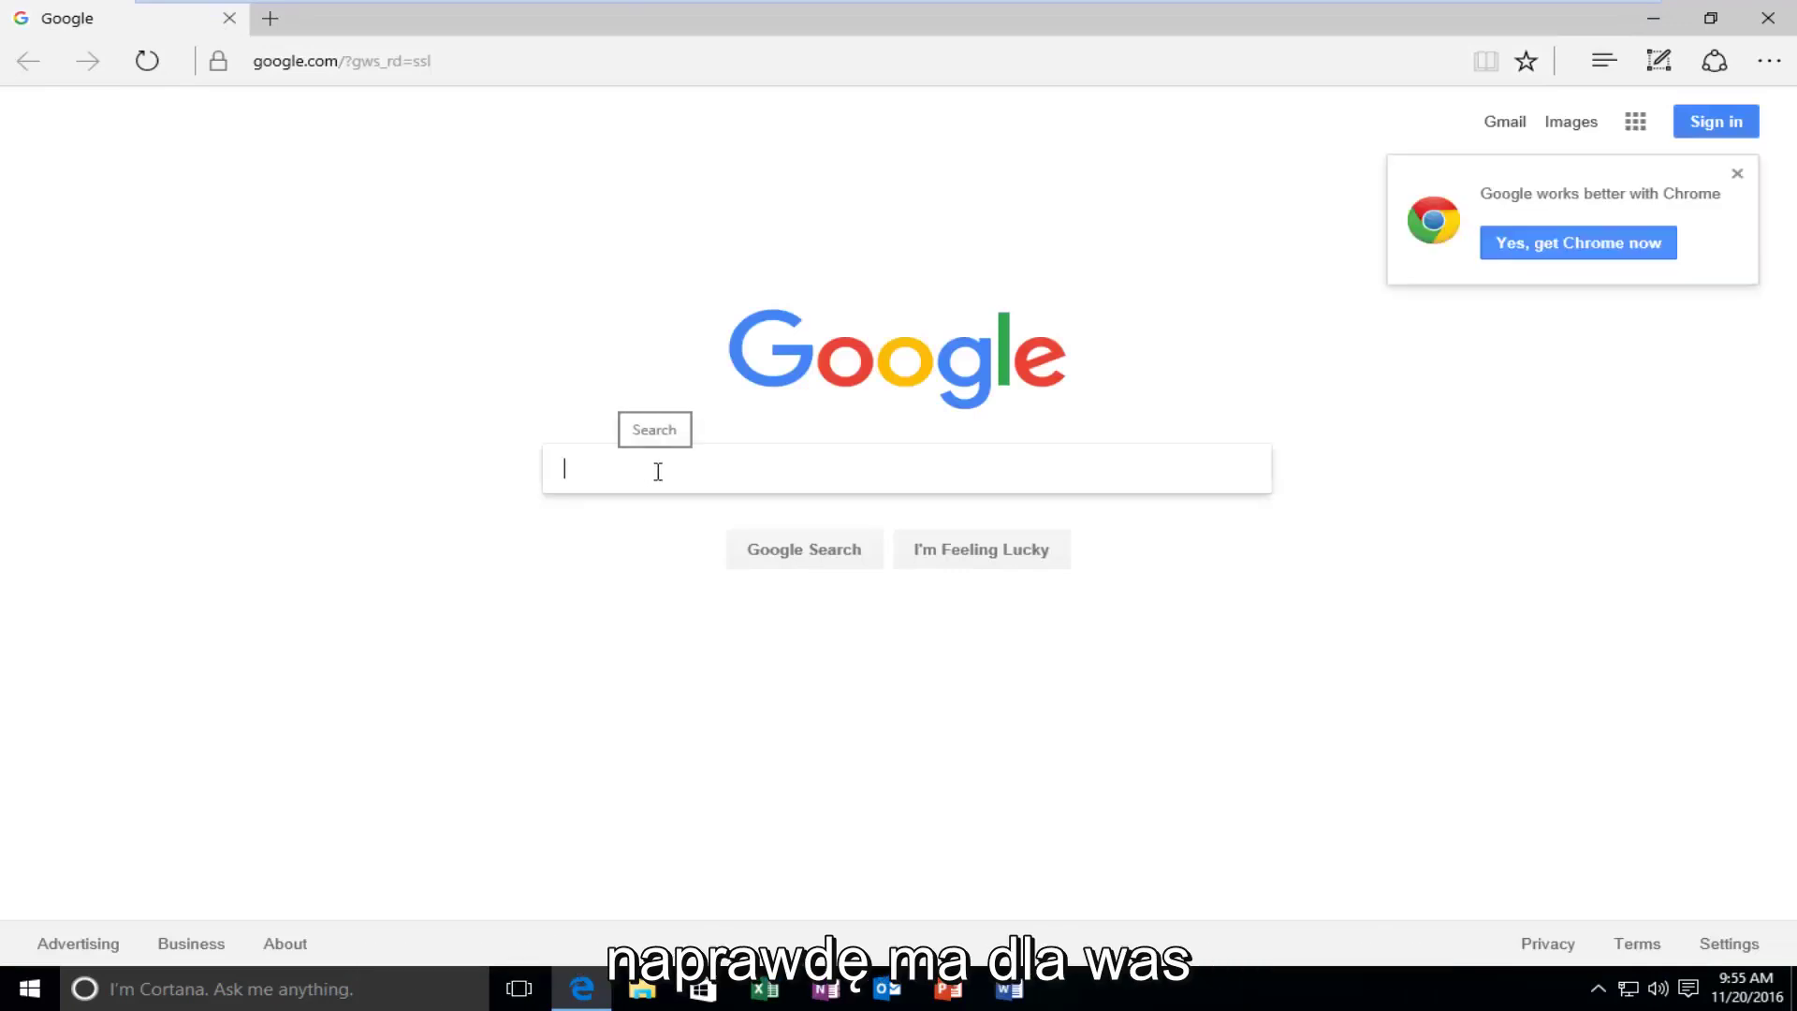
Search Google for 'directx' and highlight the third result's 2011 date and microsoft.com domain
type("directx")
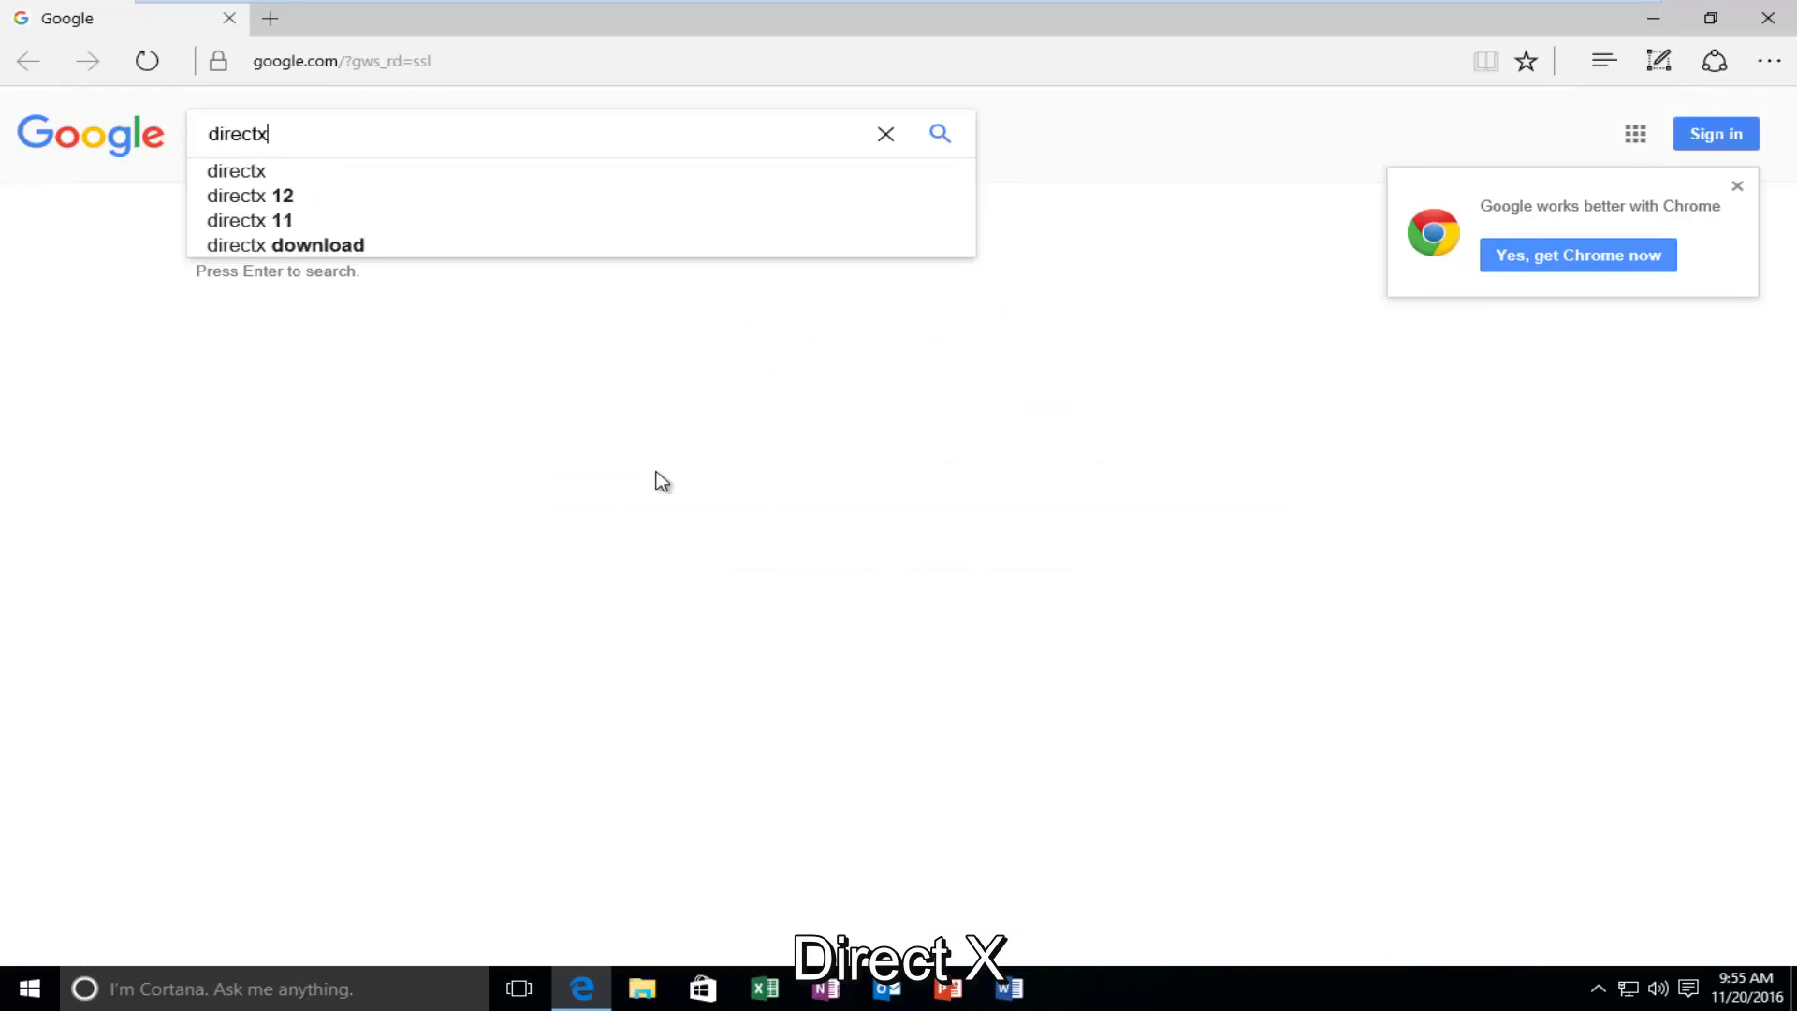
key("Return")
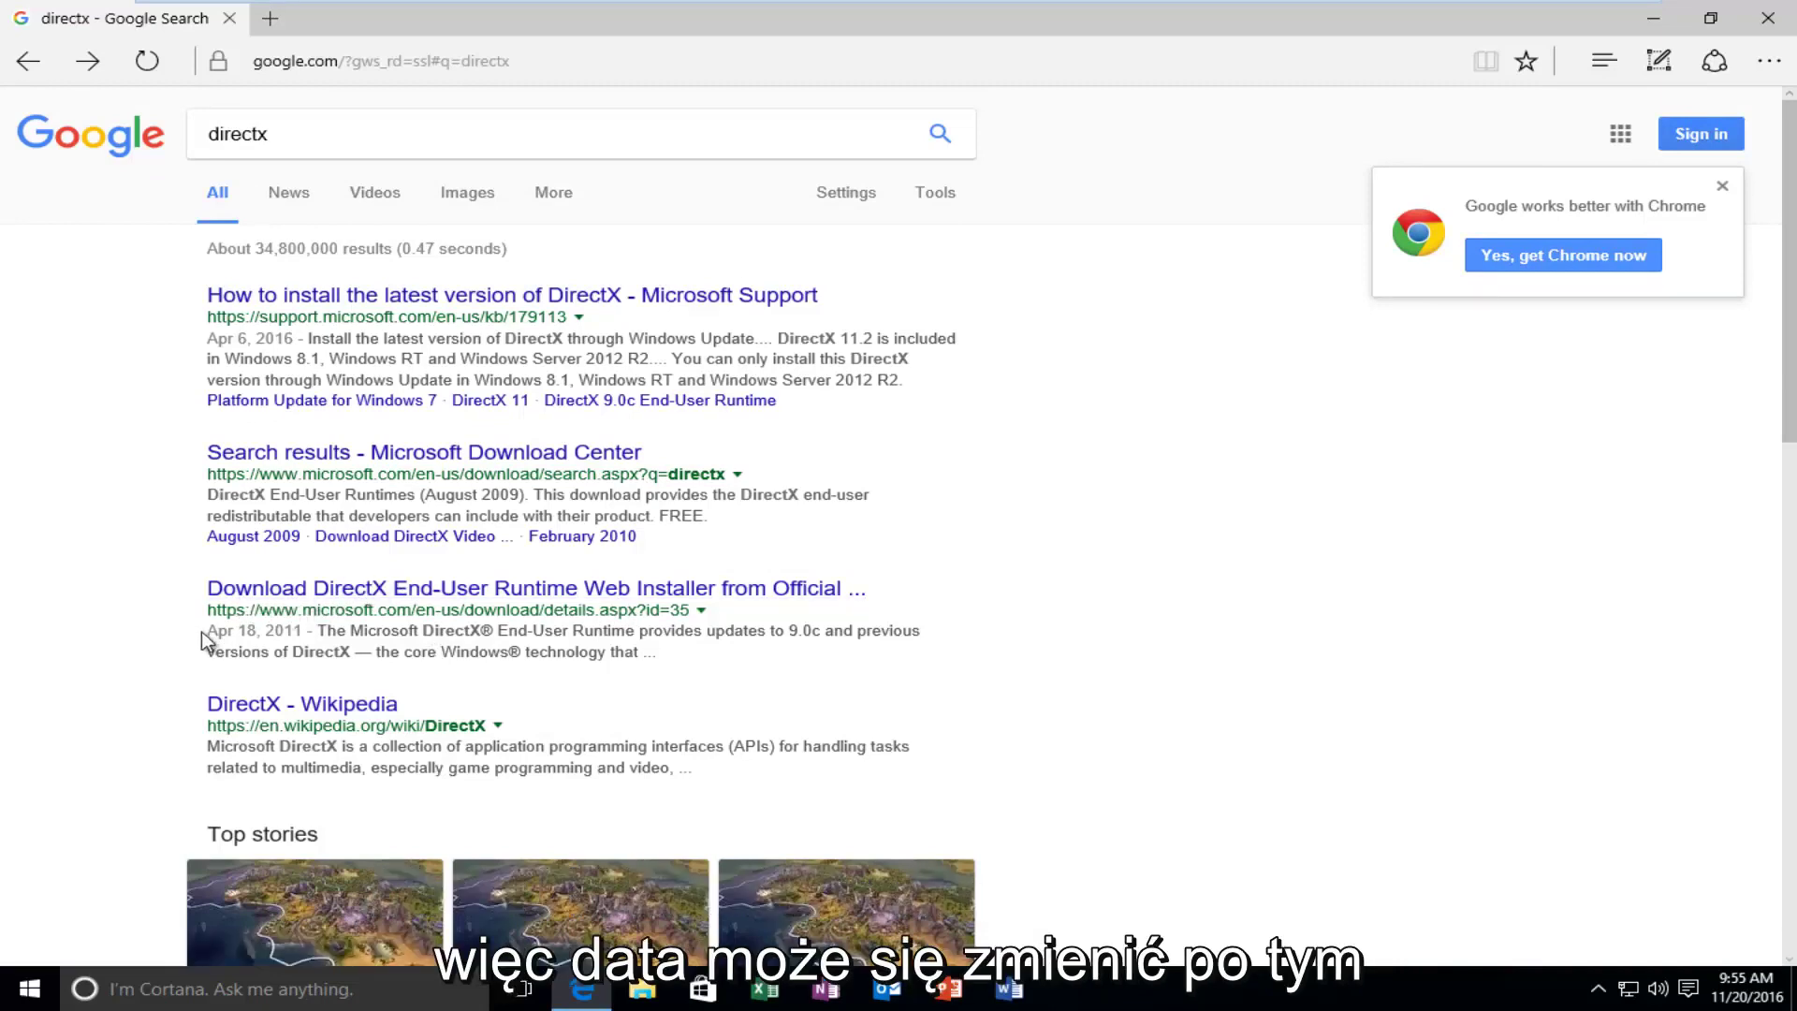
left_click_drag(204, 633, 298, 635)
left_click(328, 648)
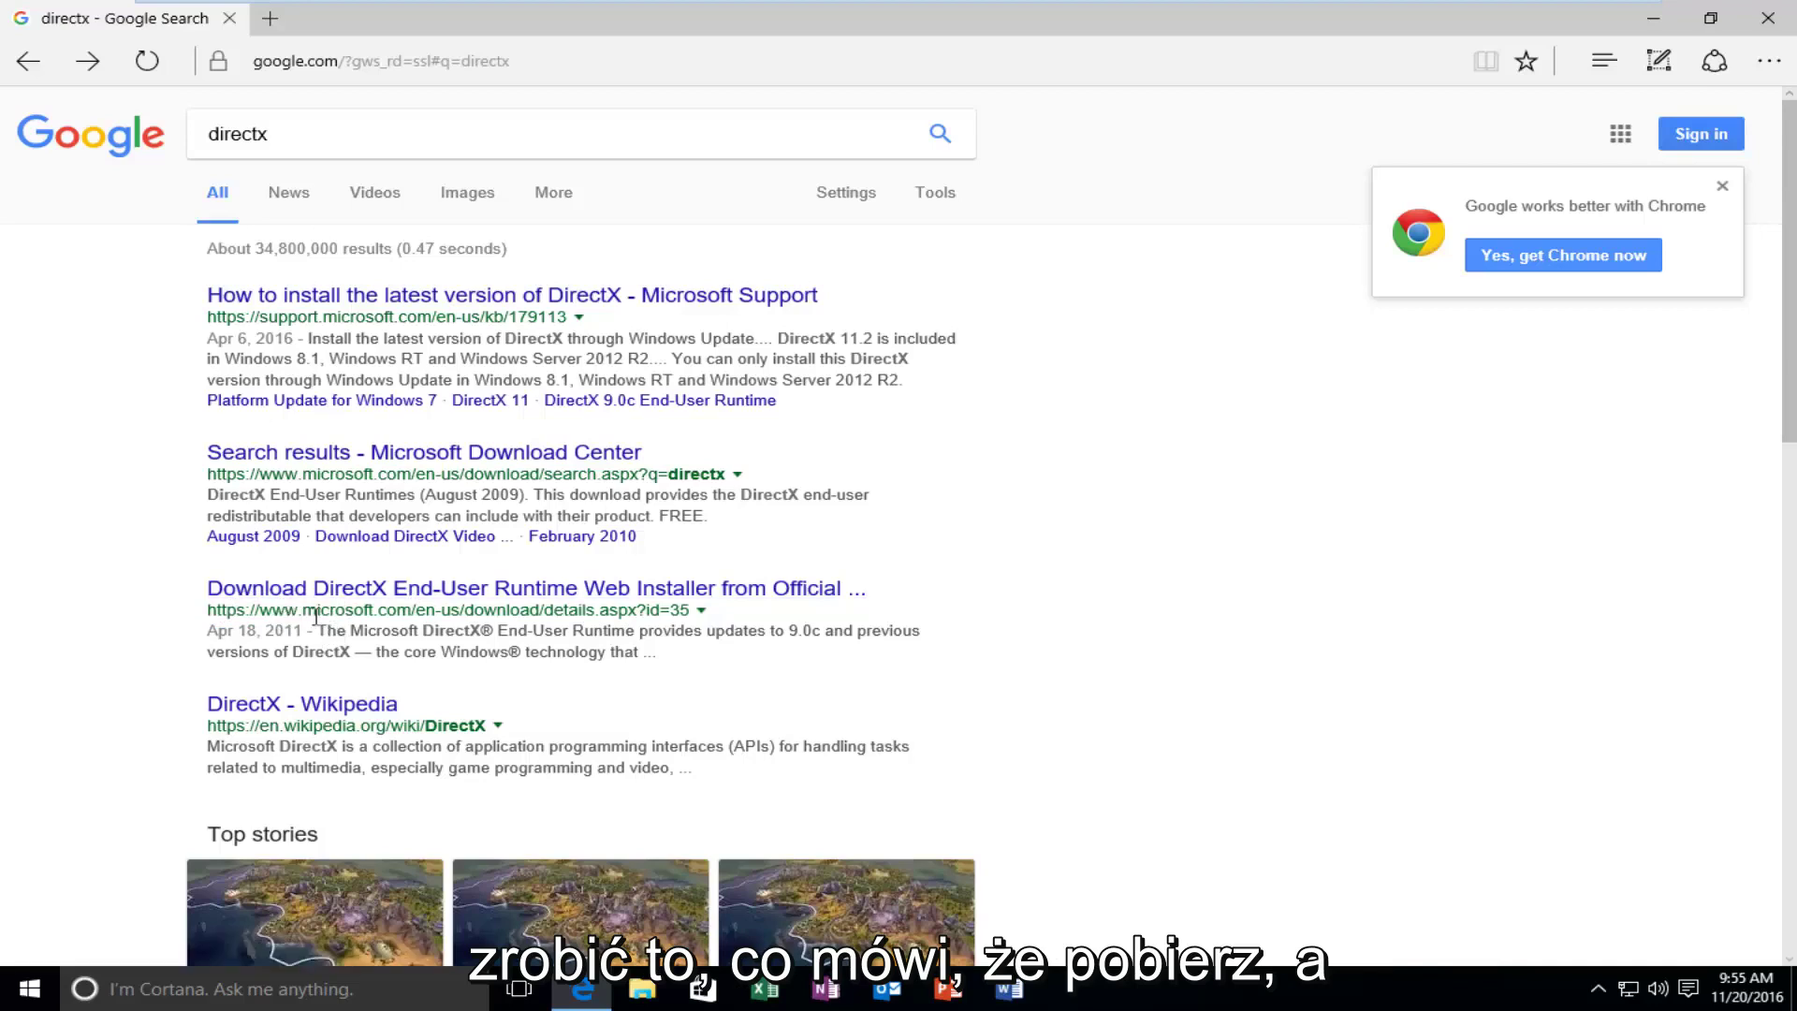
left_click_drag(298, 613, 412, 615)
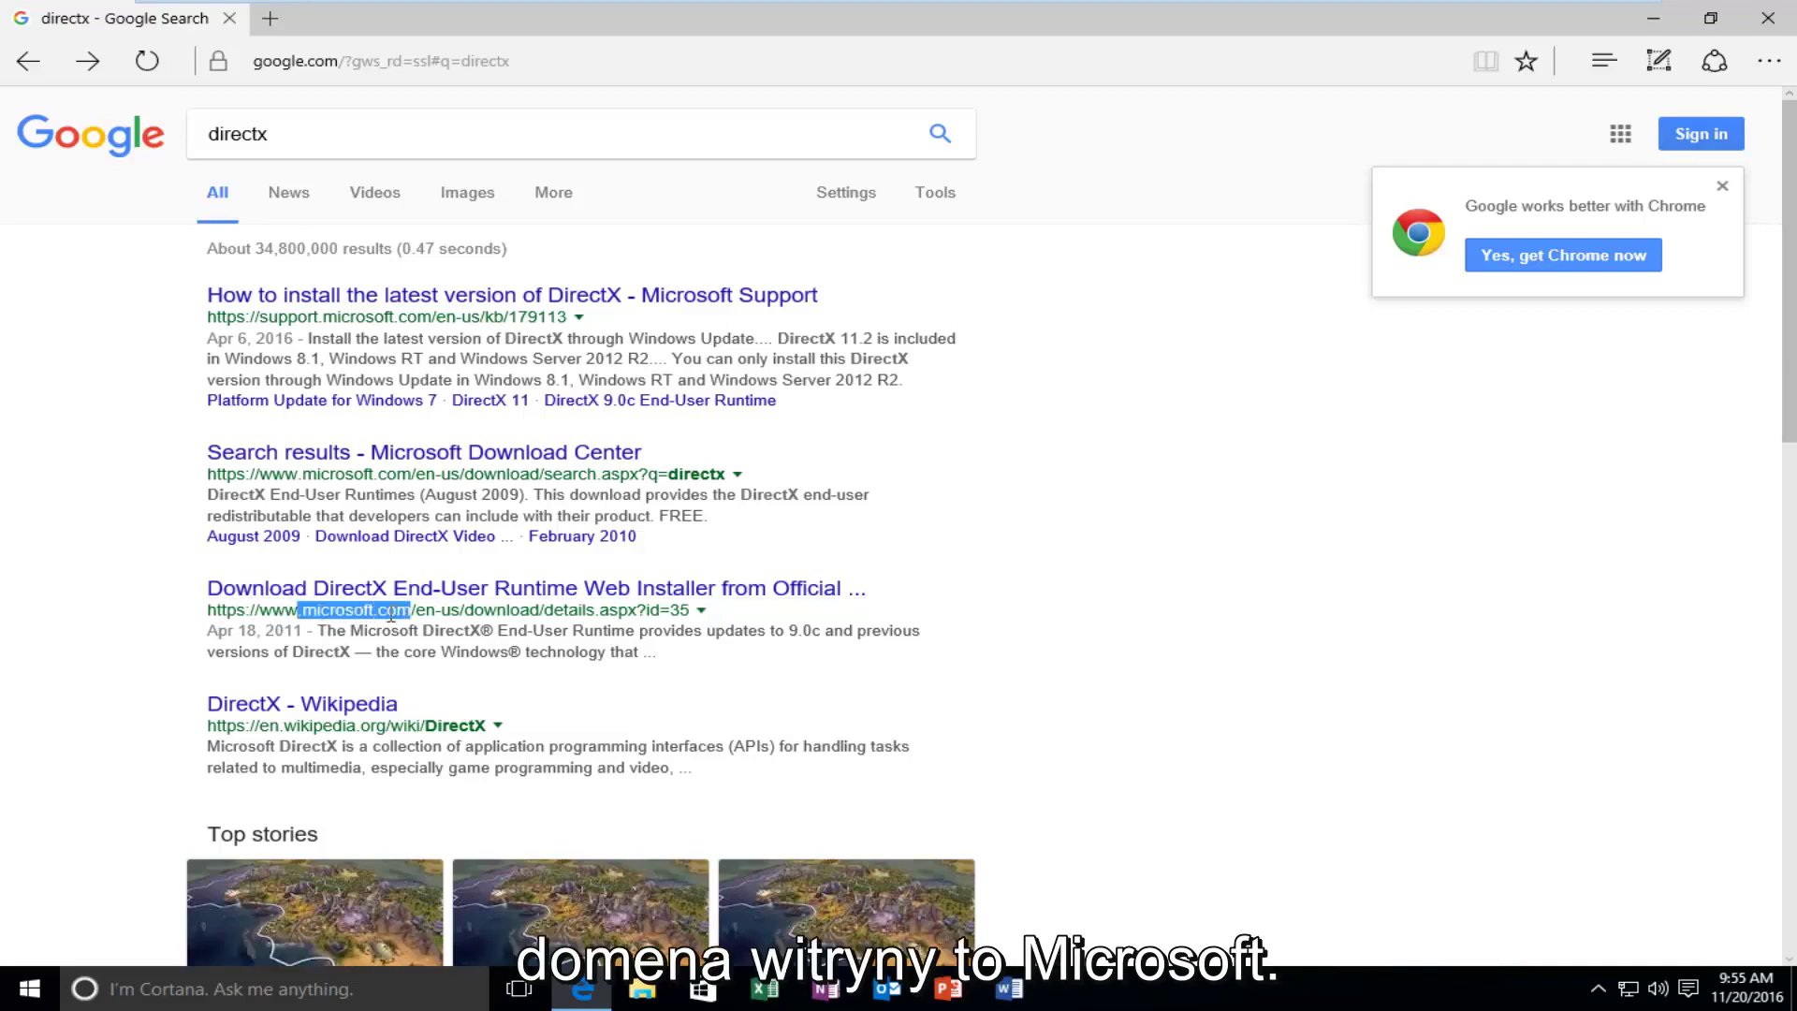
Open the DirectX End-User Runtime download page and keep English as the language
left_click(318, 592)
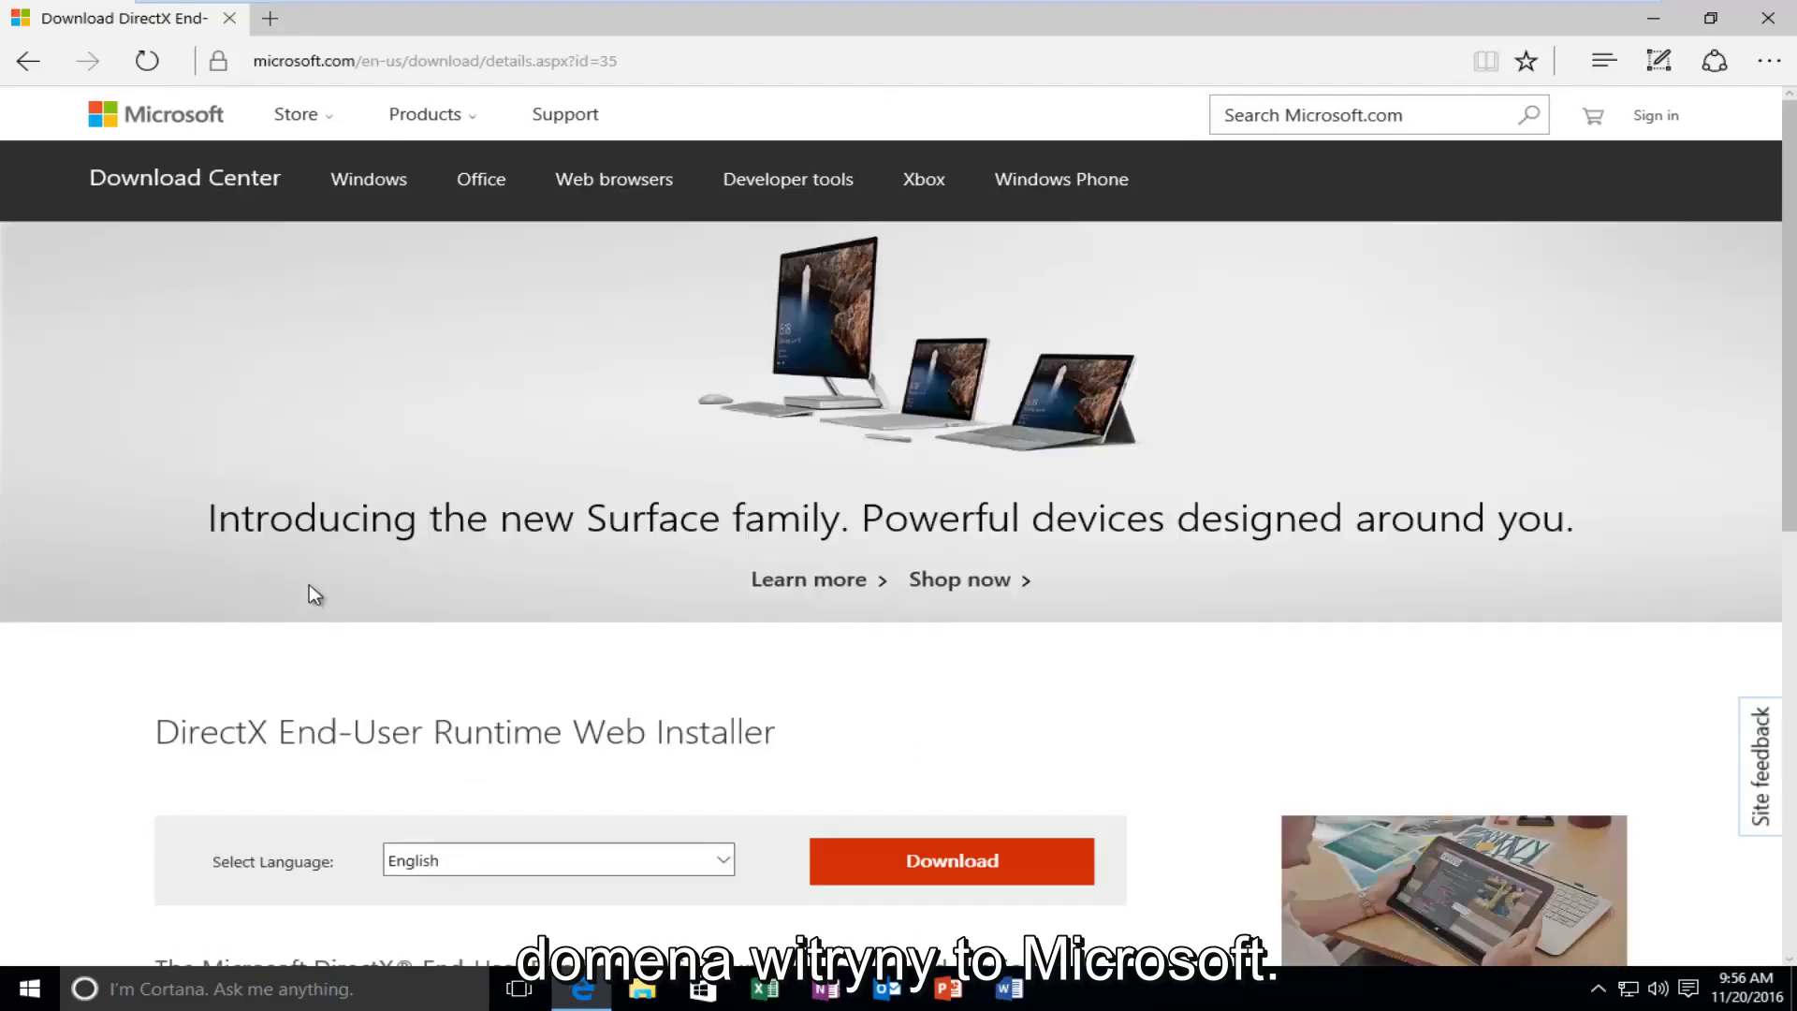
scroll(309, 584, "down", 4)
scroll(421, 487, "down", 1)
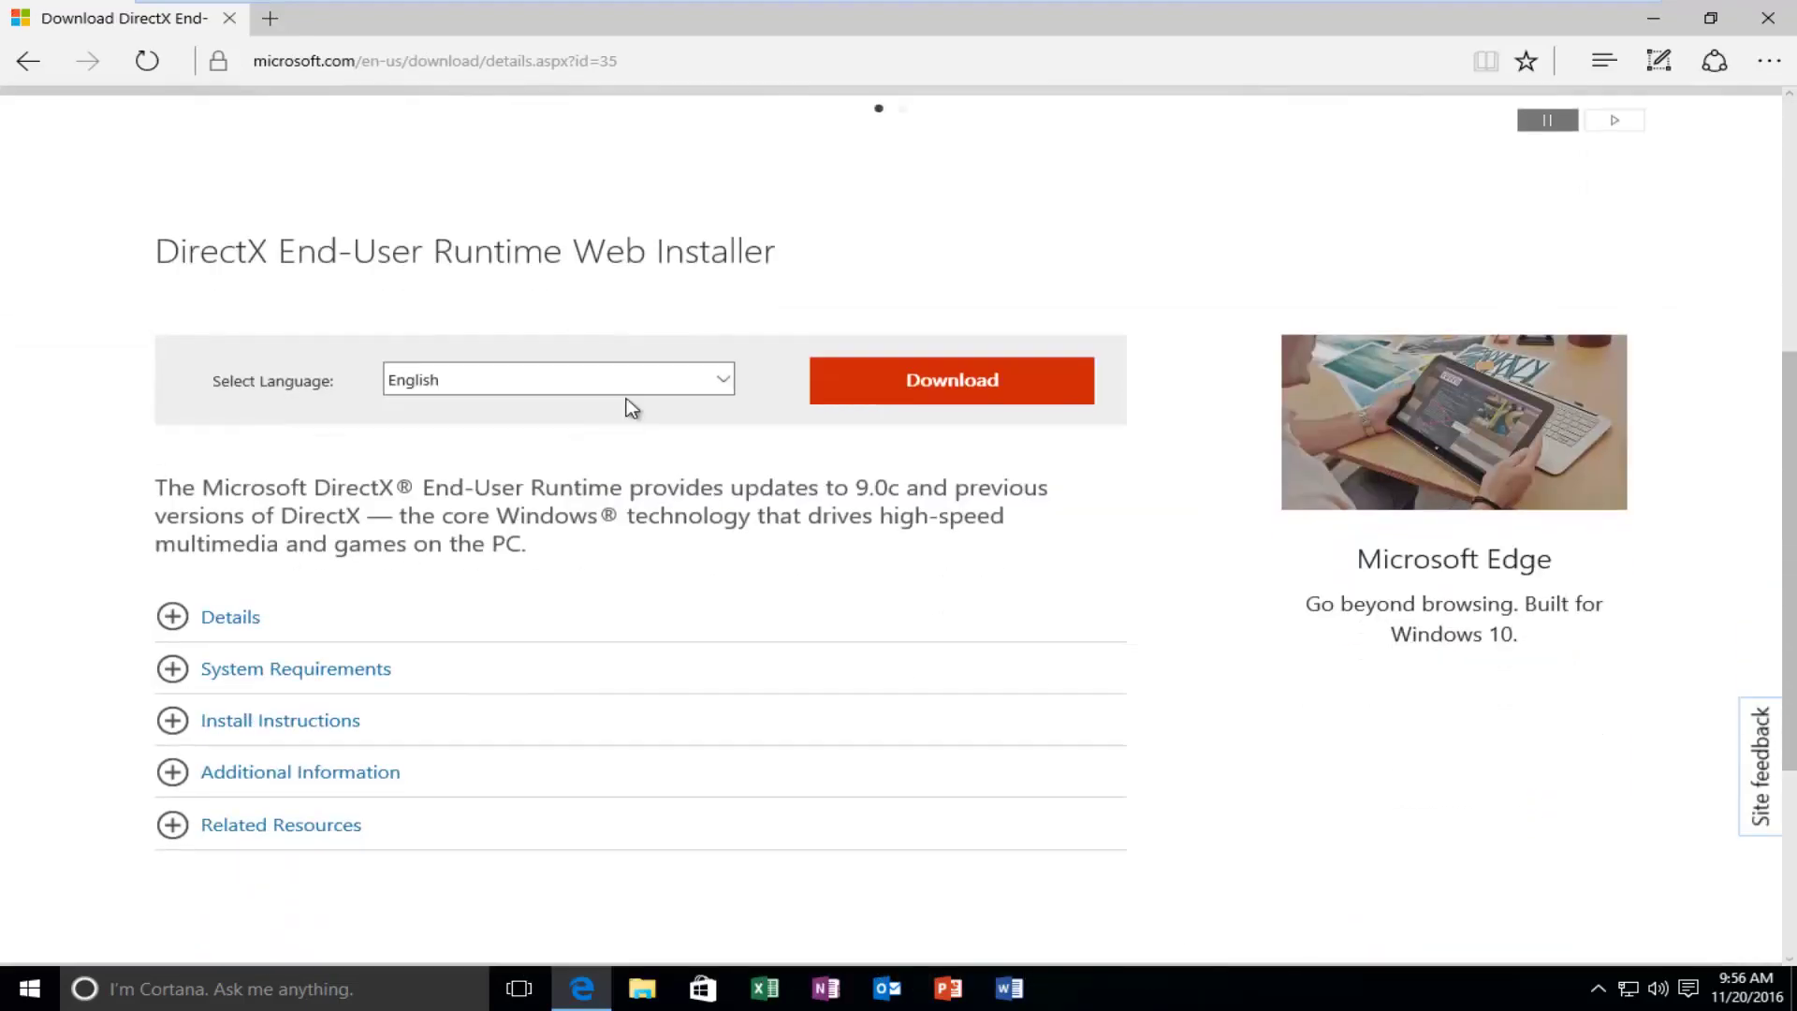
left_click(440, 380)
left_click(301, 370)
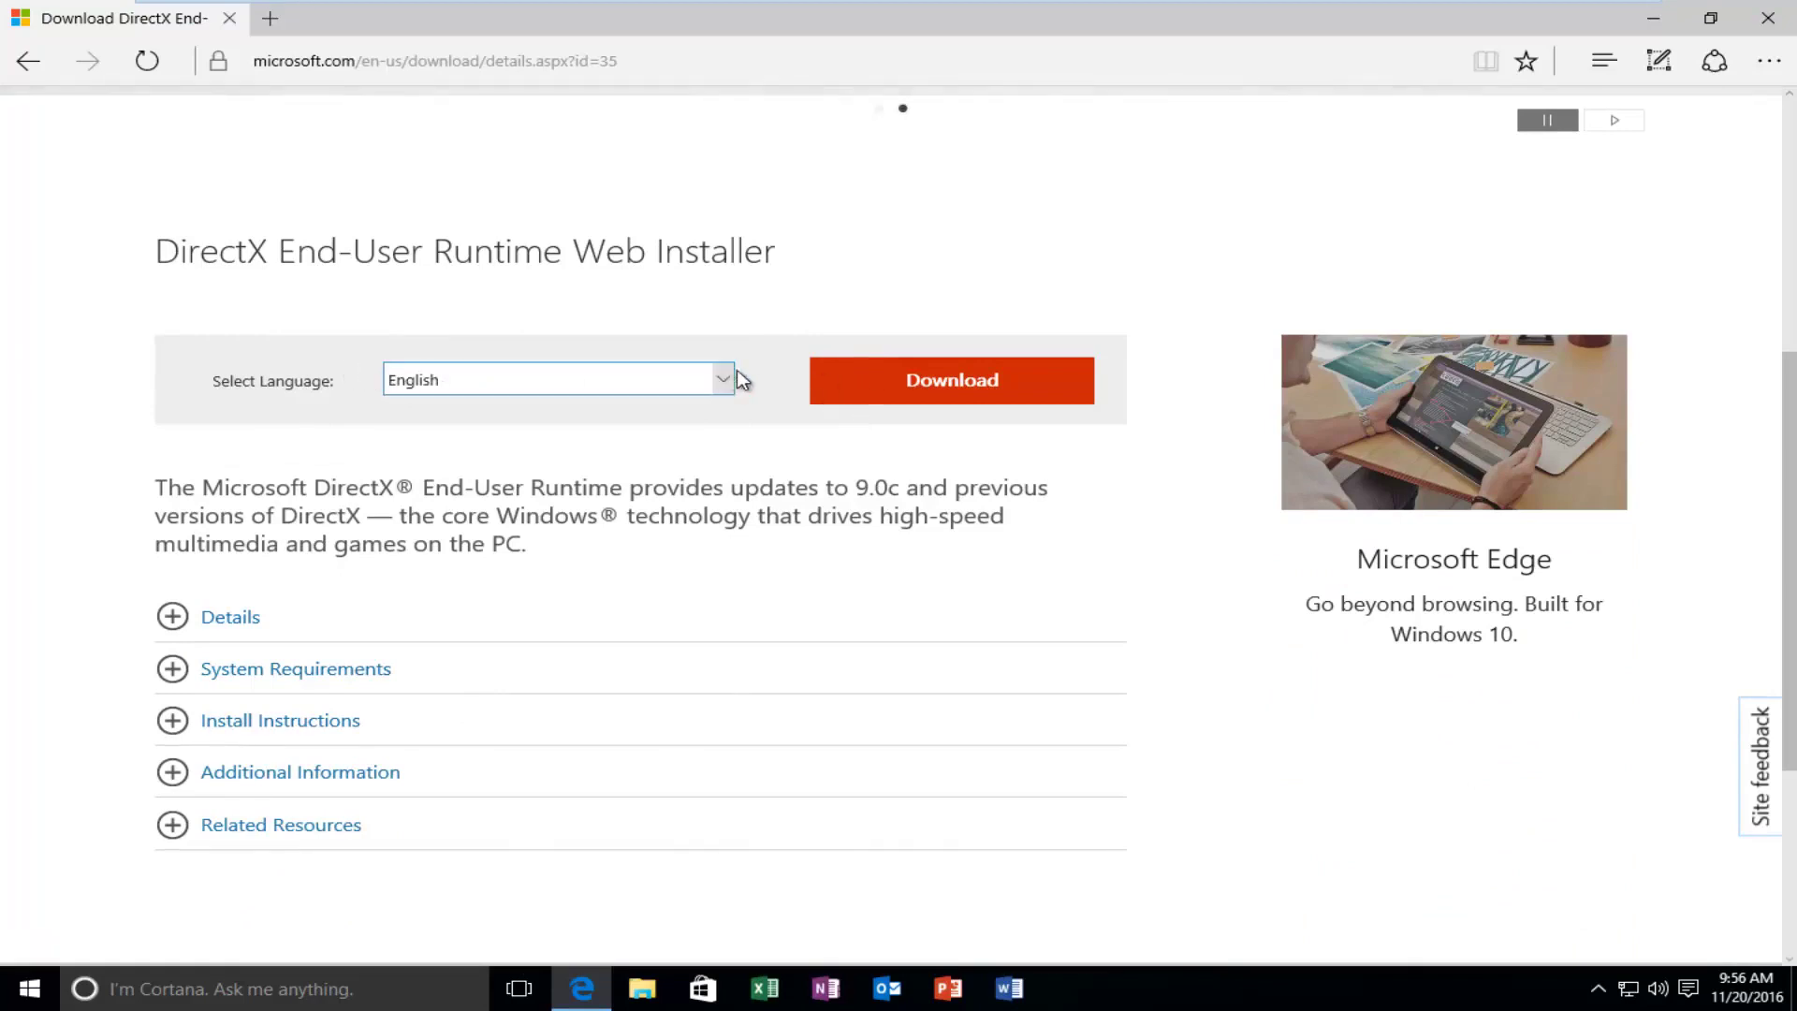
Download dxwebsetup.exe alone, declining the MSN homepage offer
left_click(923, 382)
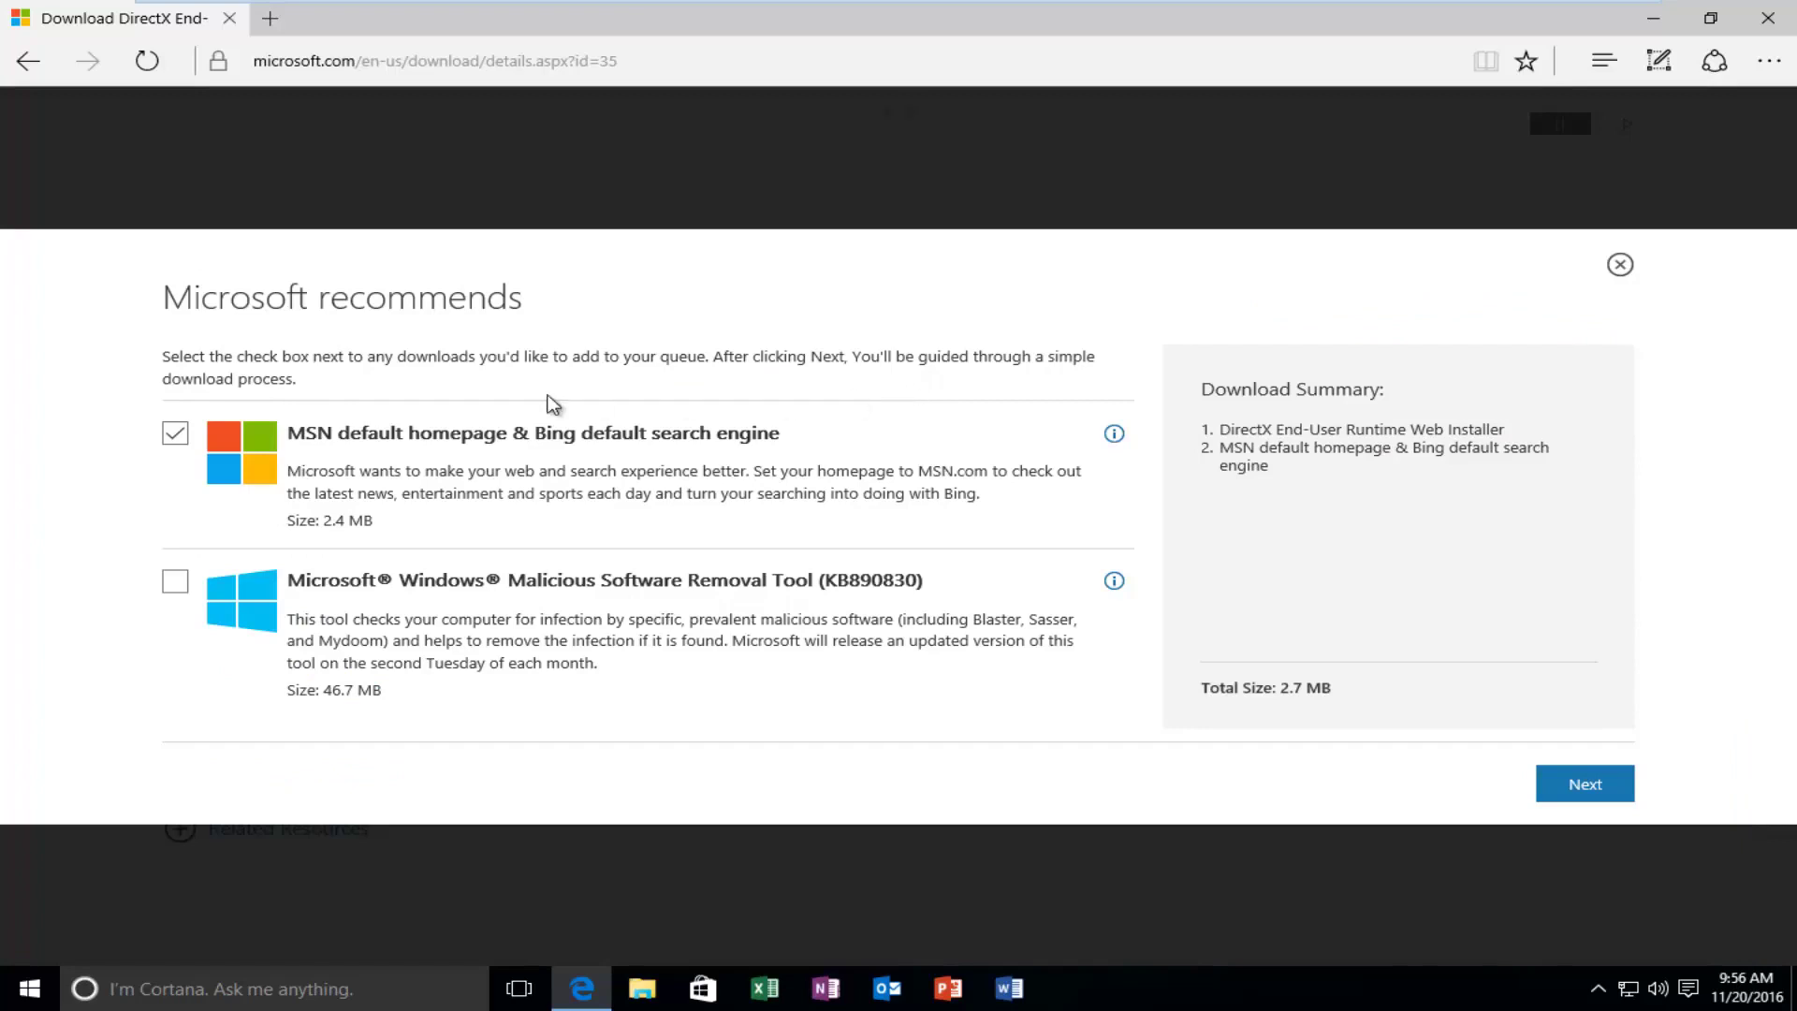
left_click(175, 433)
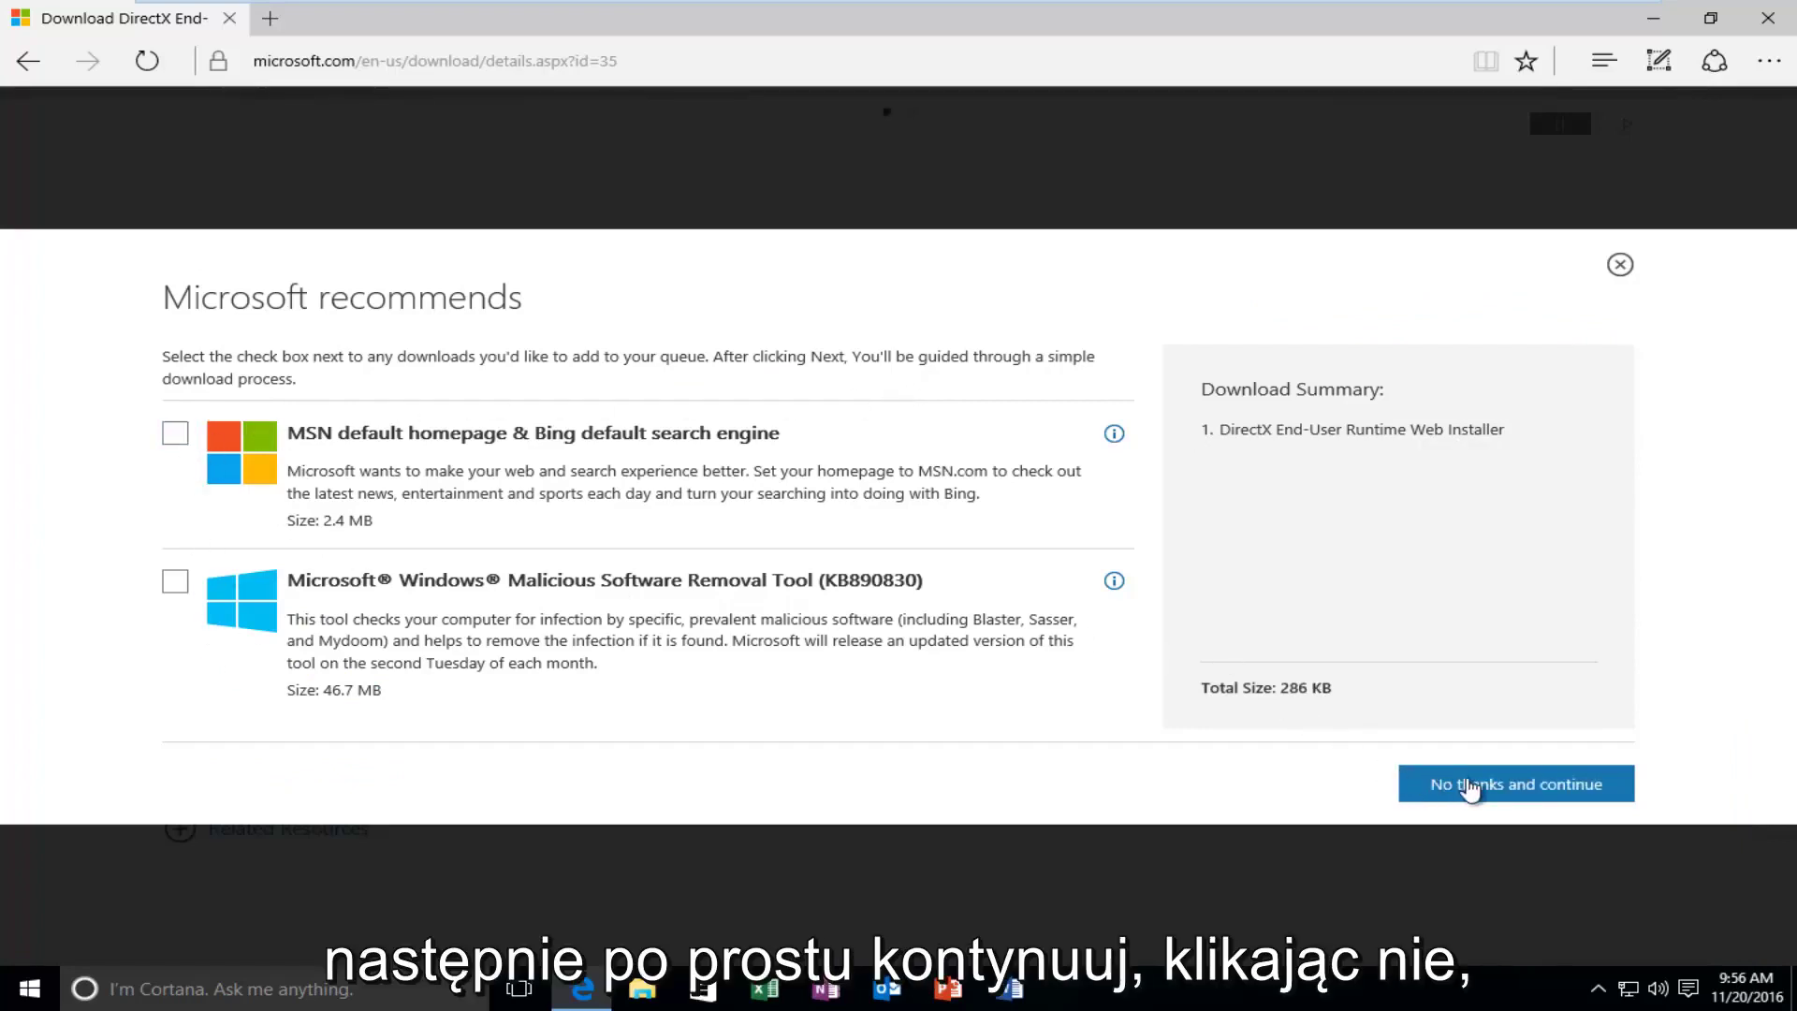
left_click(1466, 790)
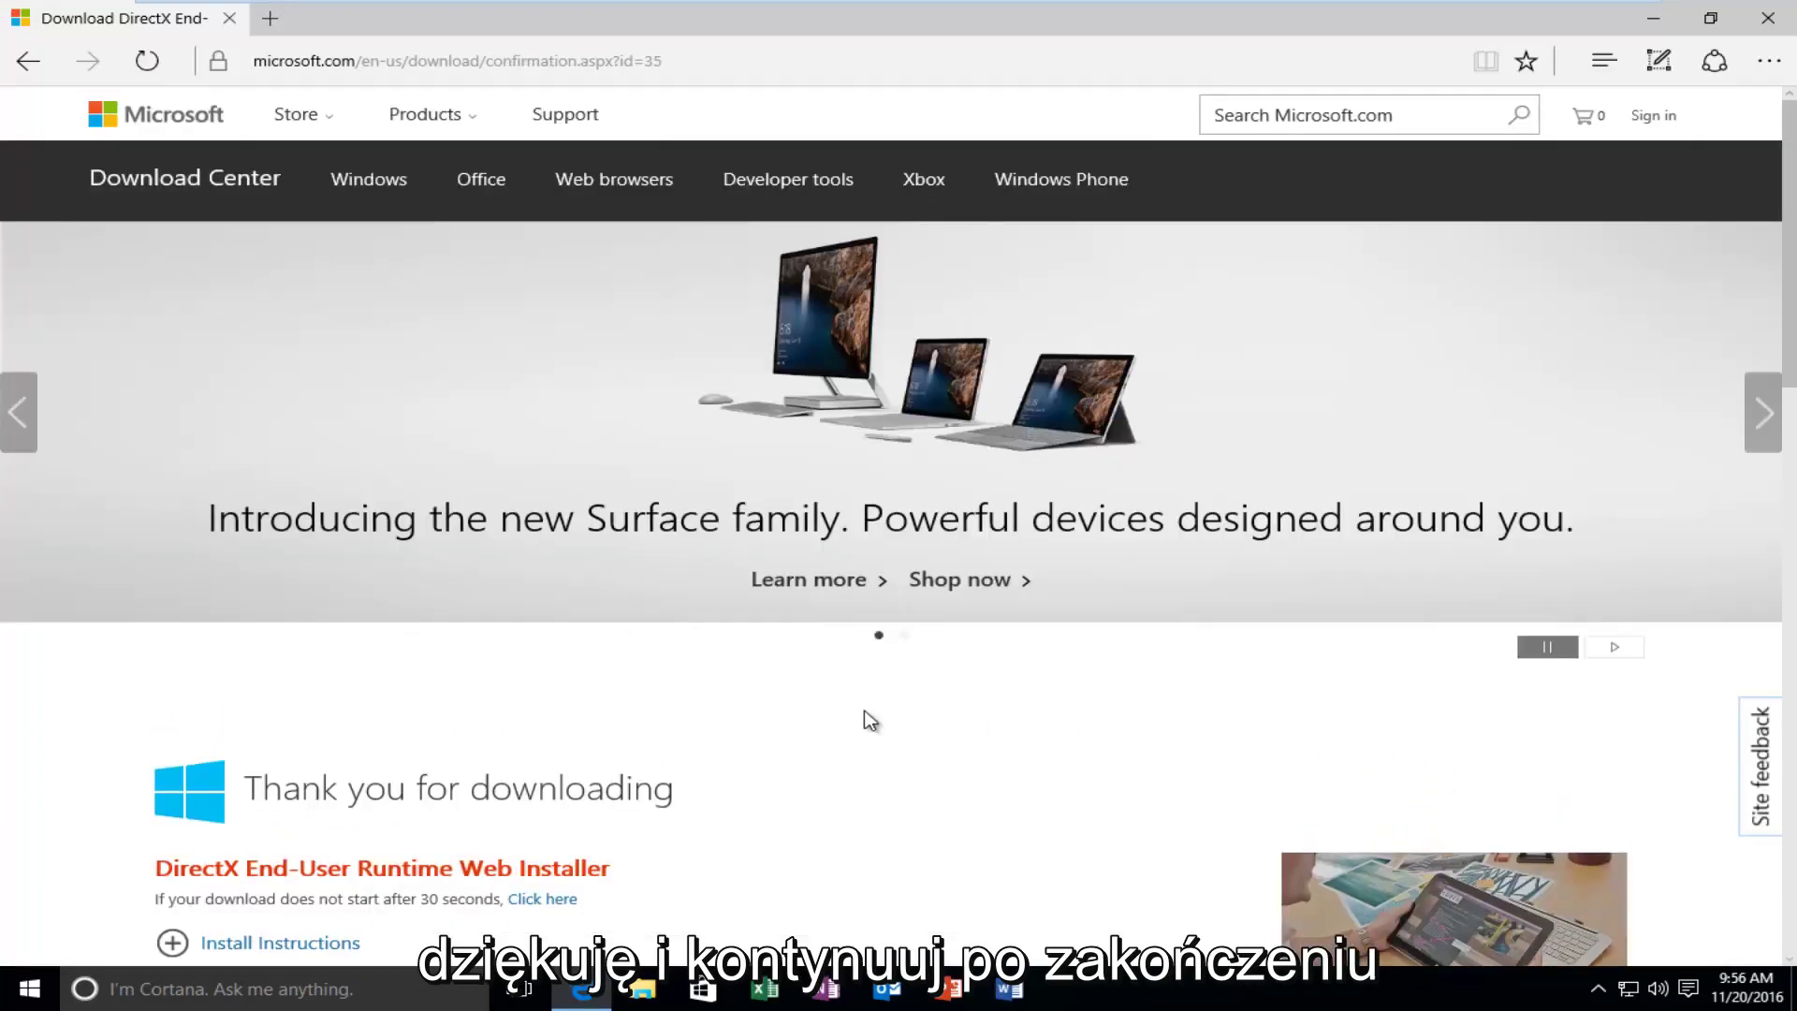
scroll(871, 721, "down", 3)
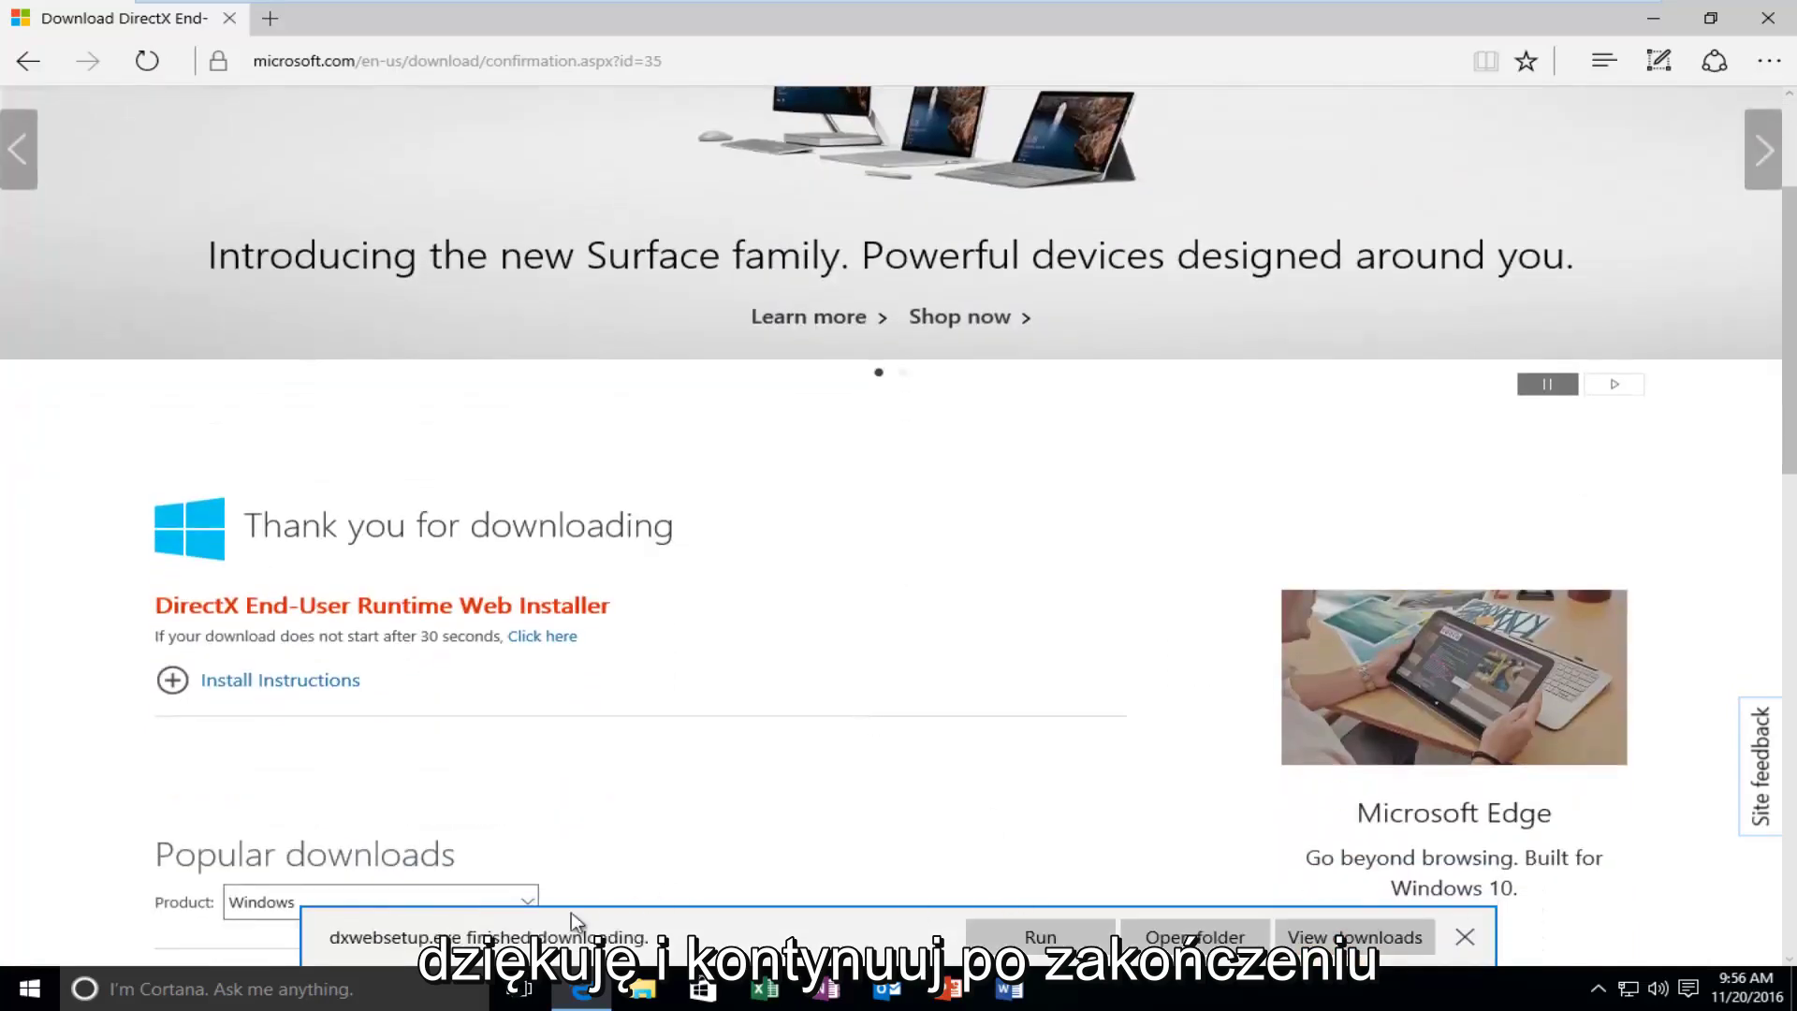
Run dxwebsetup.exe with admin approval, accept the licence, and decline the Bing Bar
left_click(1040, 937)
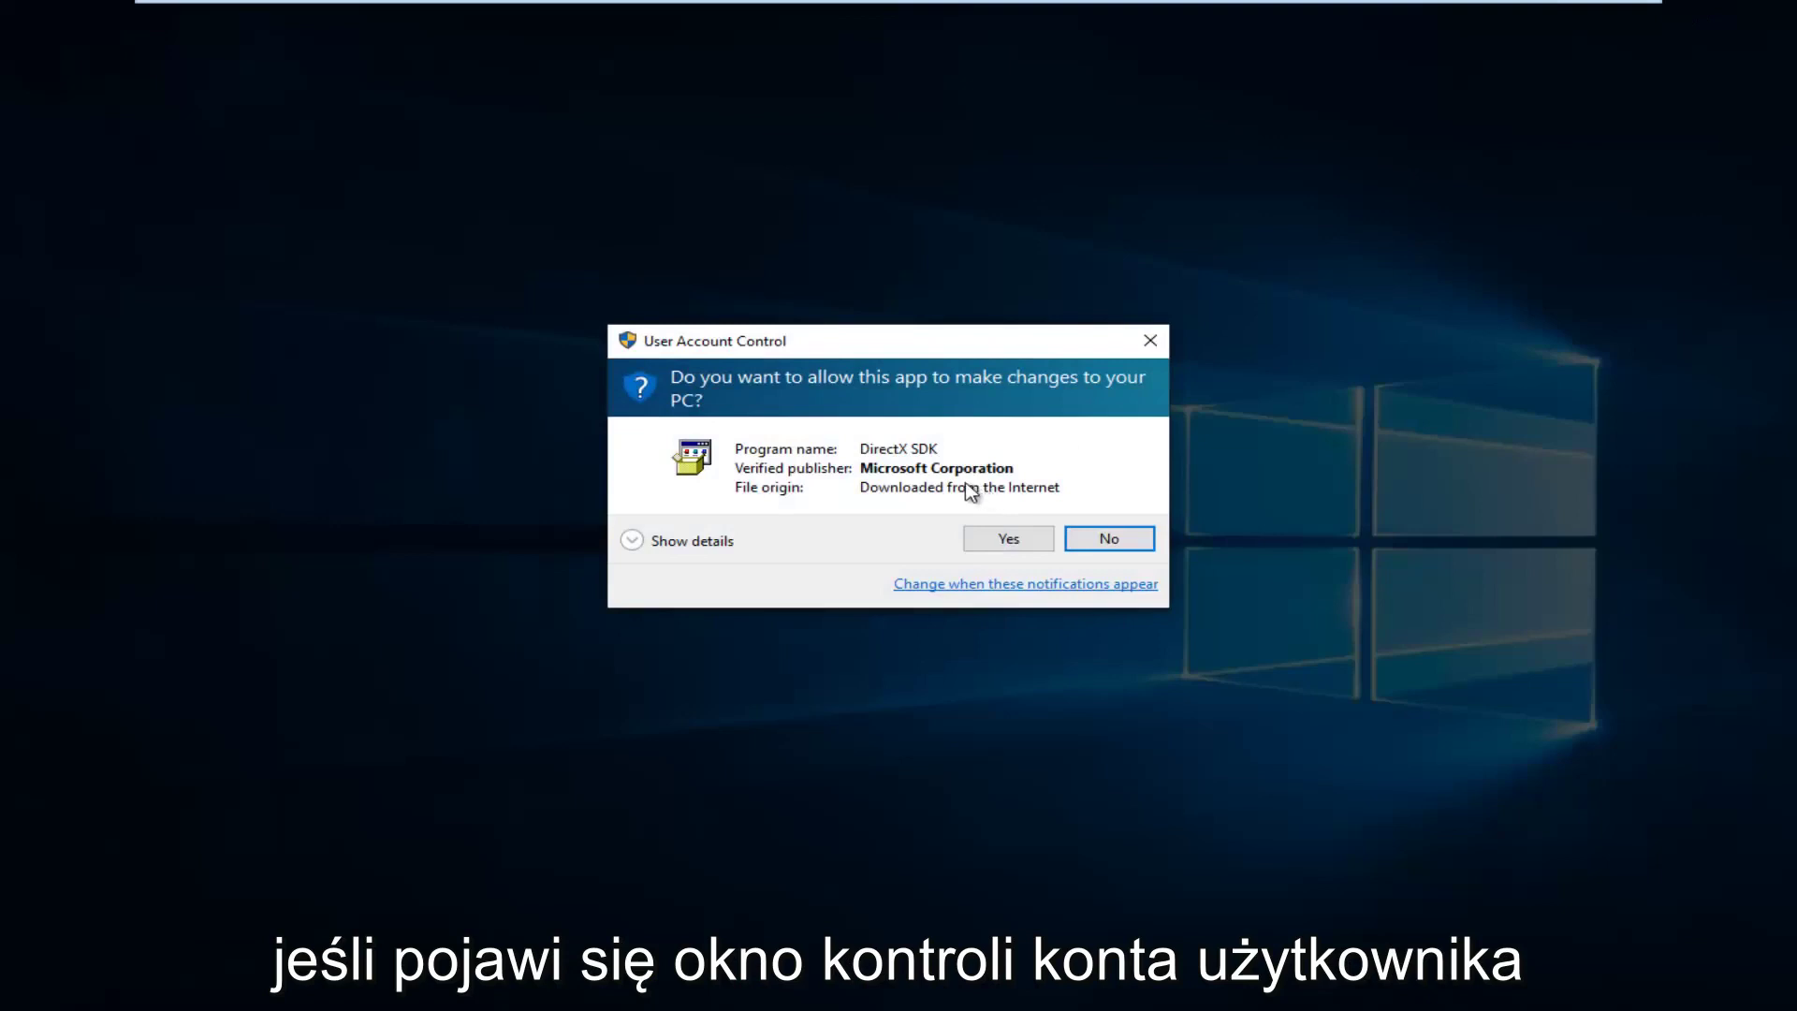
left_click(1006, 543)
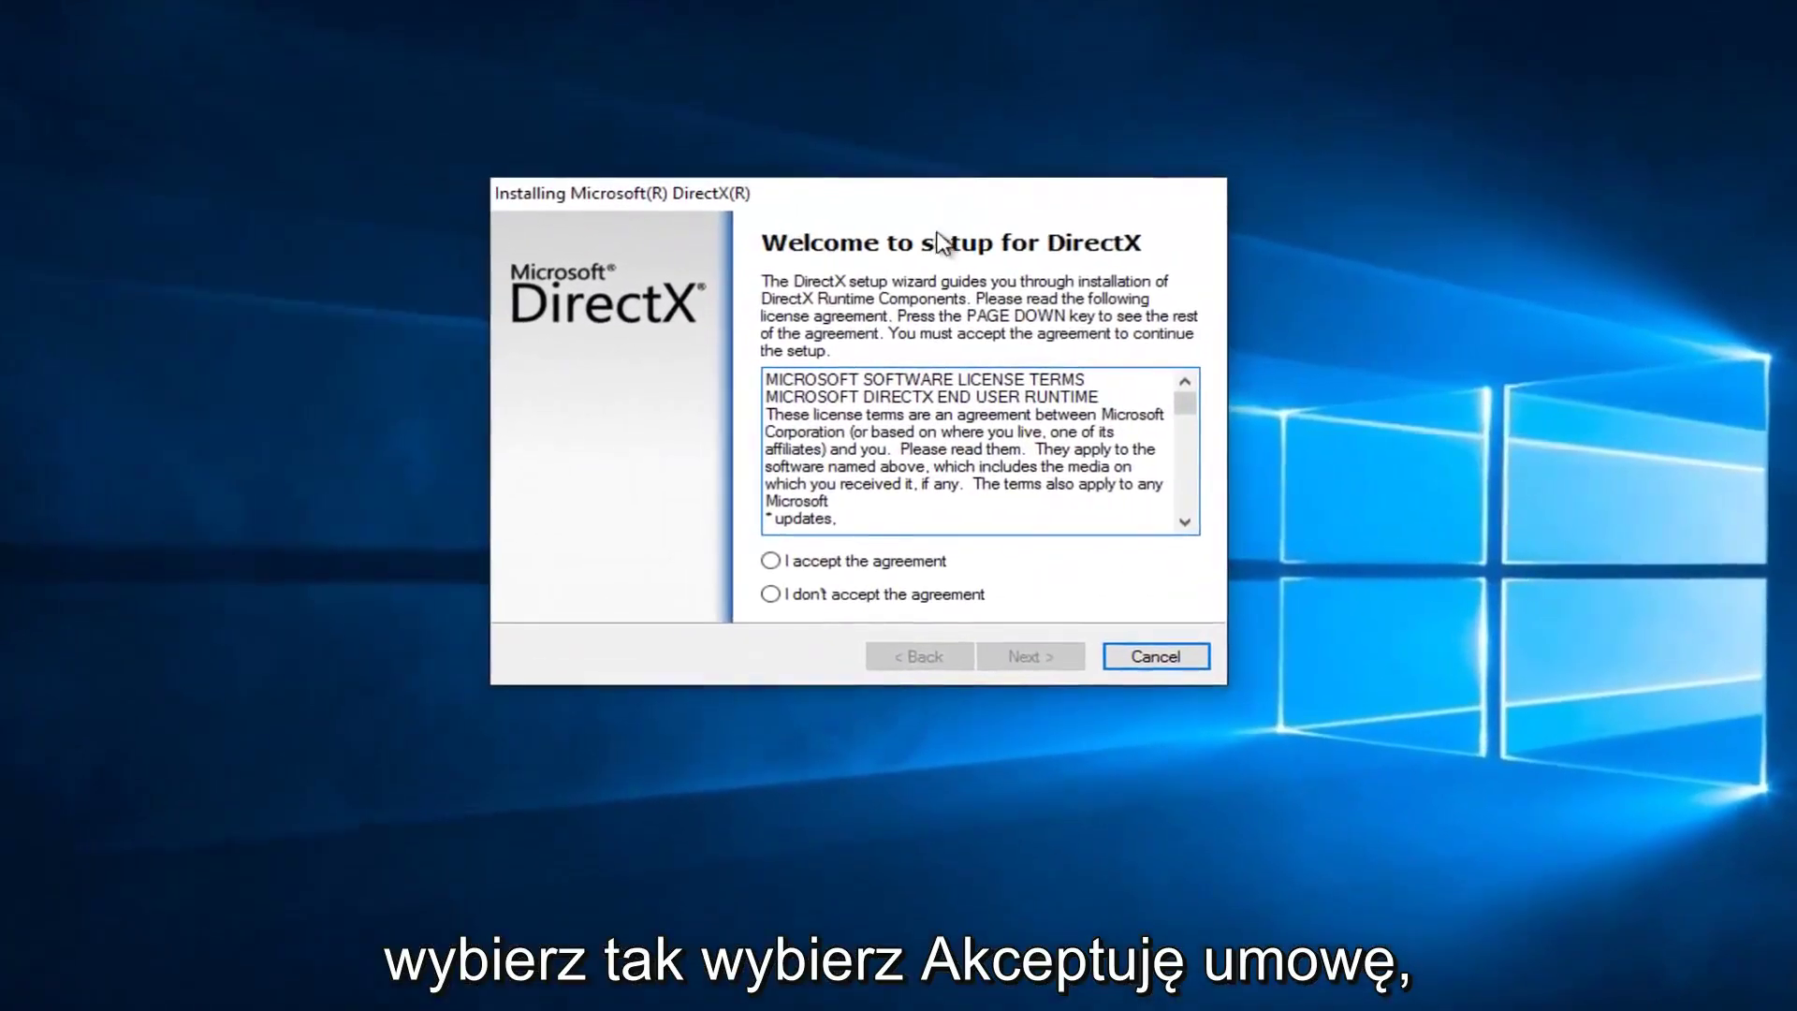
left_click(773, 561)
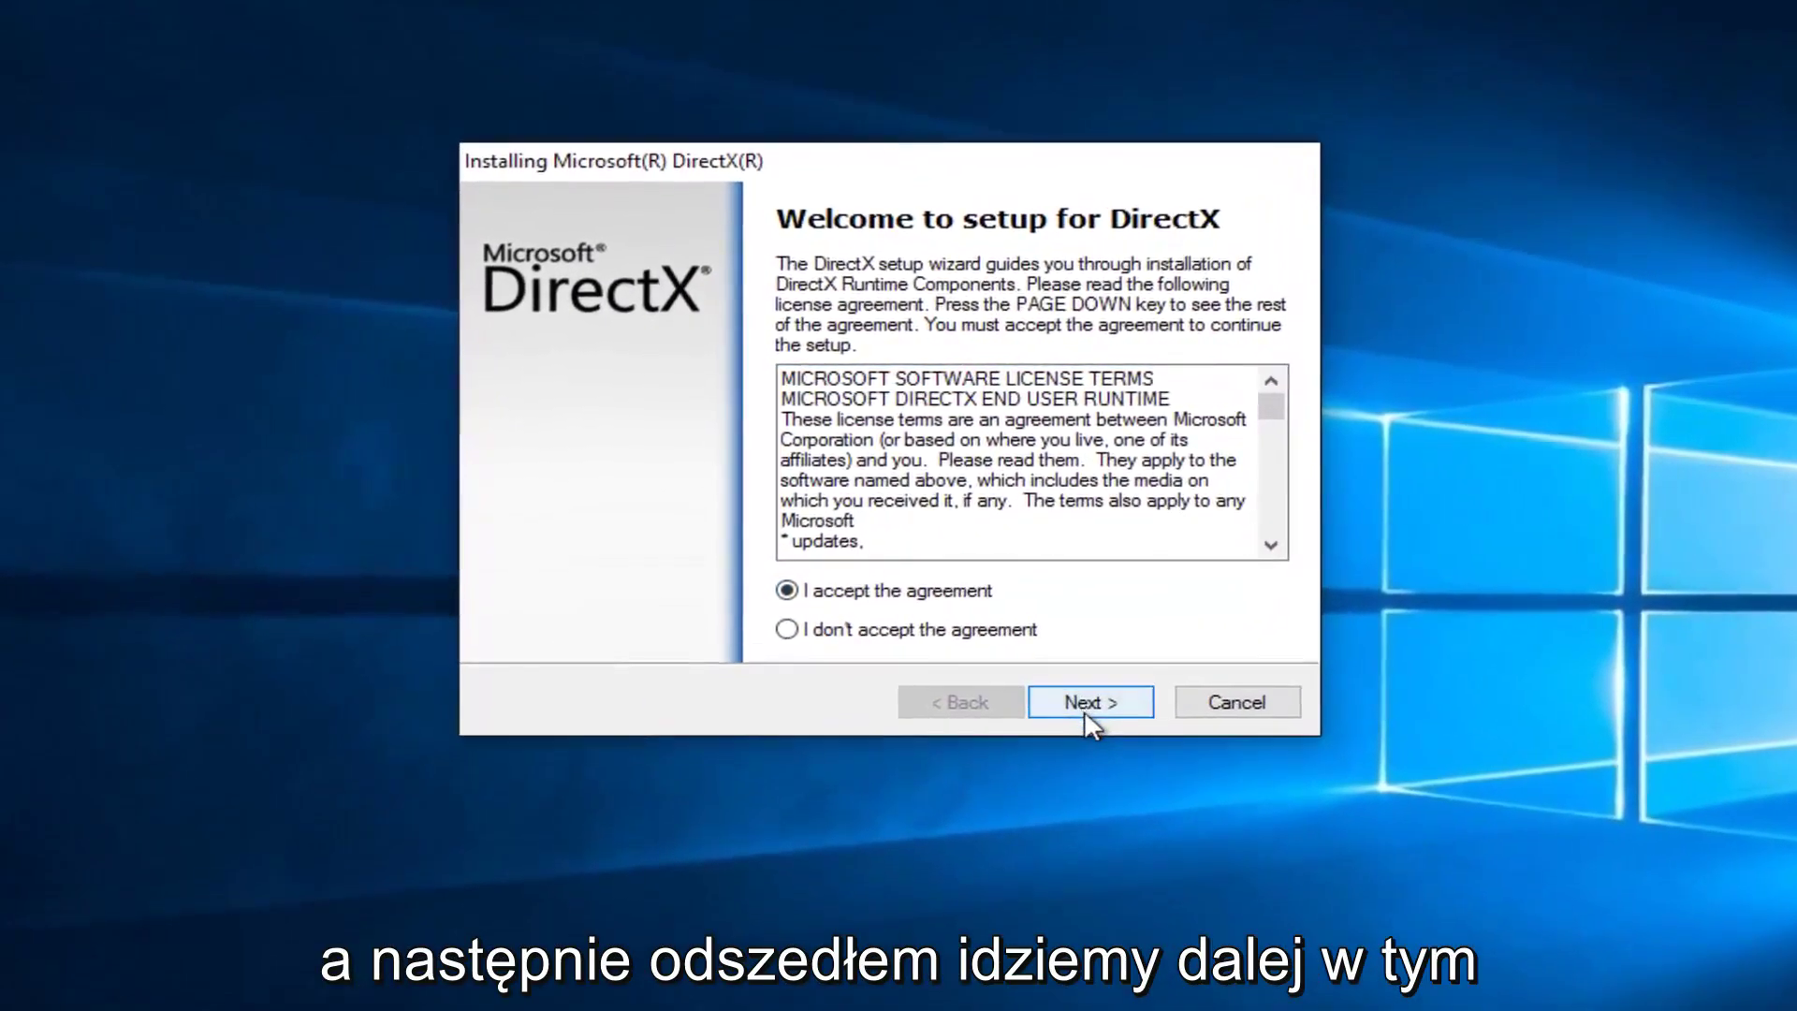
left_click(1061, 695)
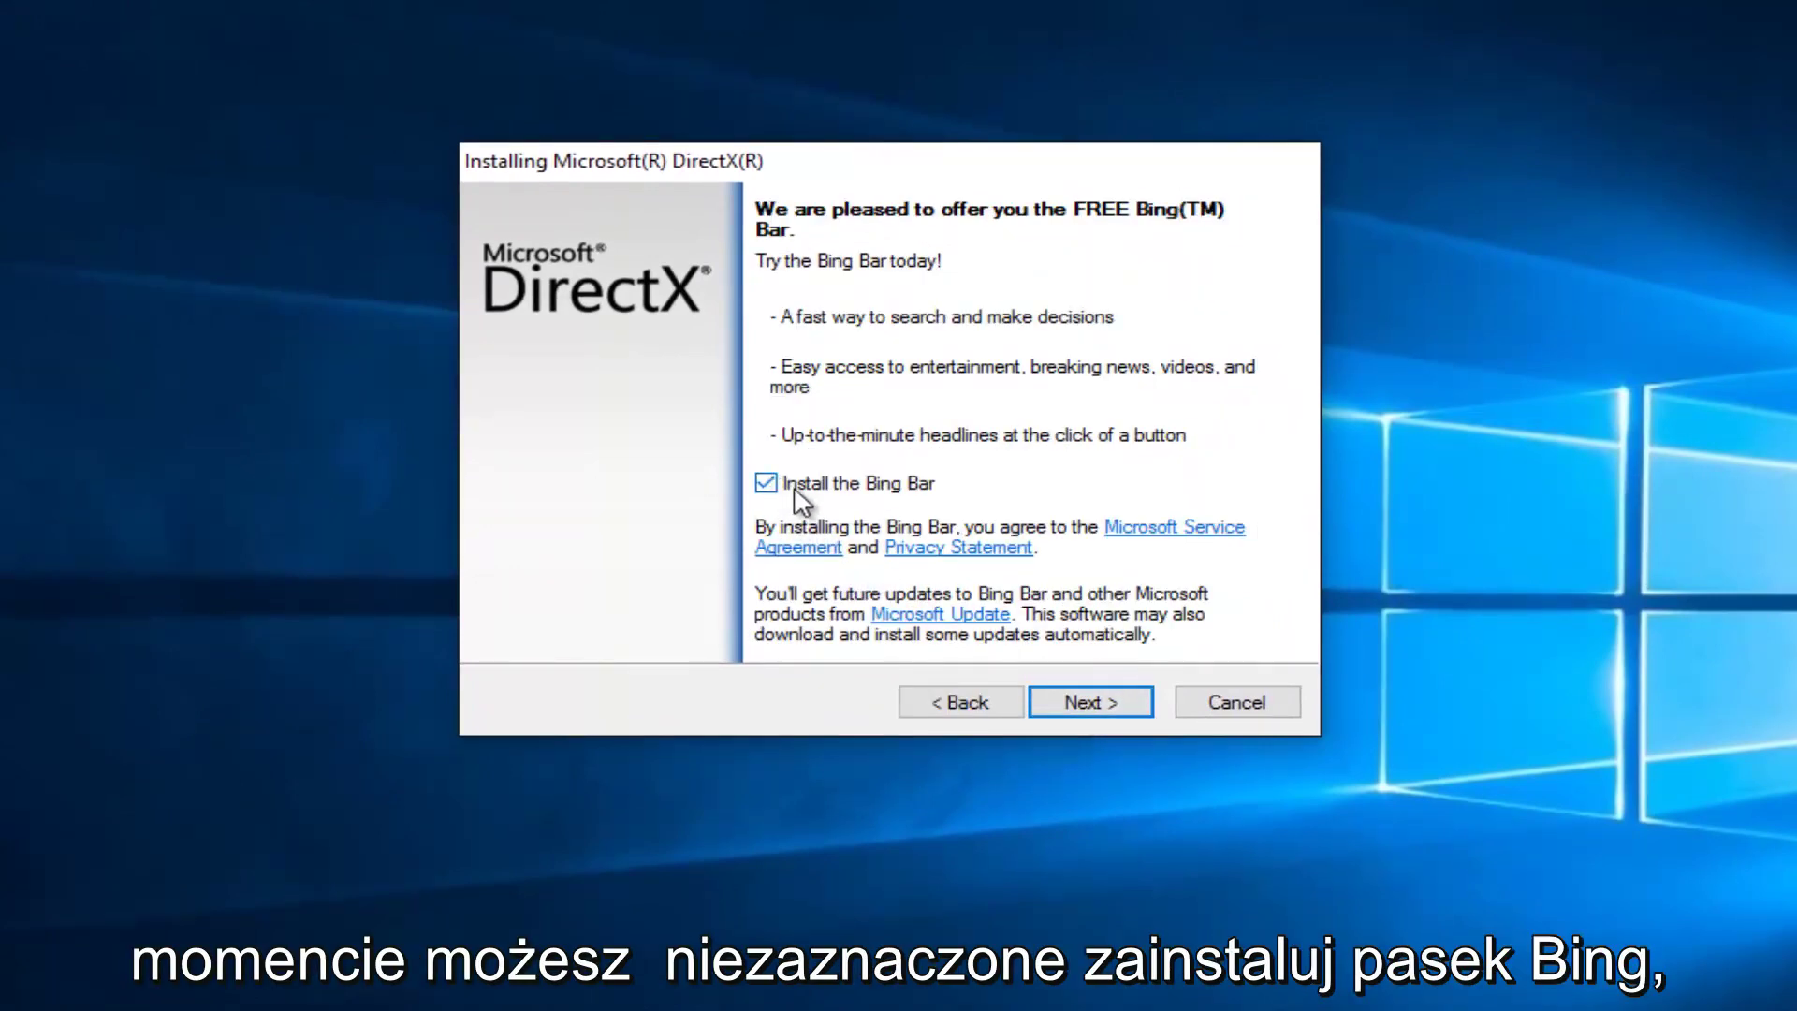
left_click(770, 484)
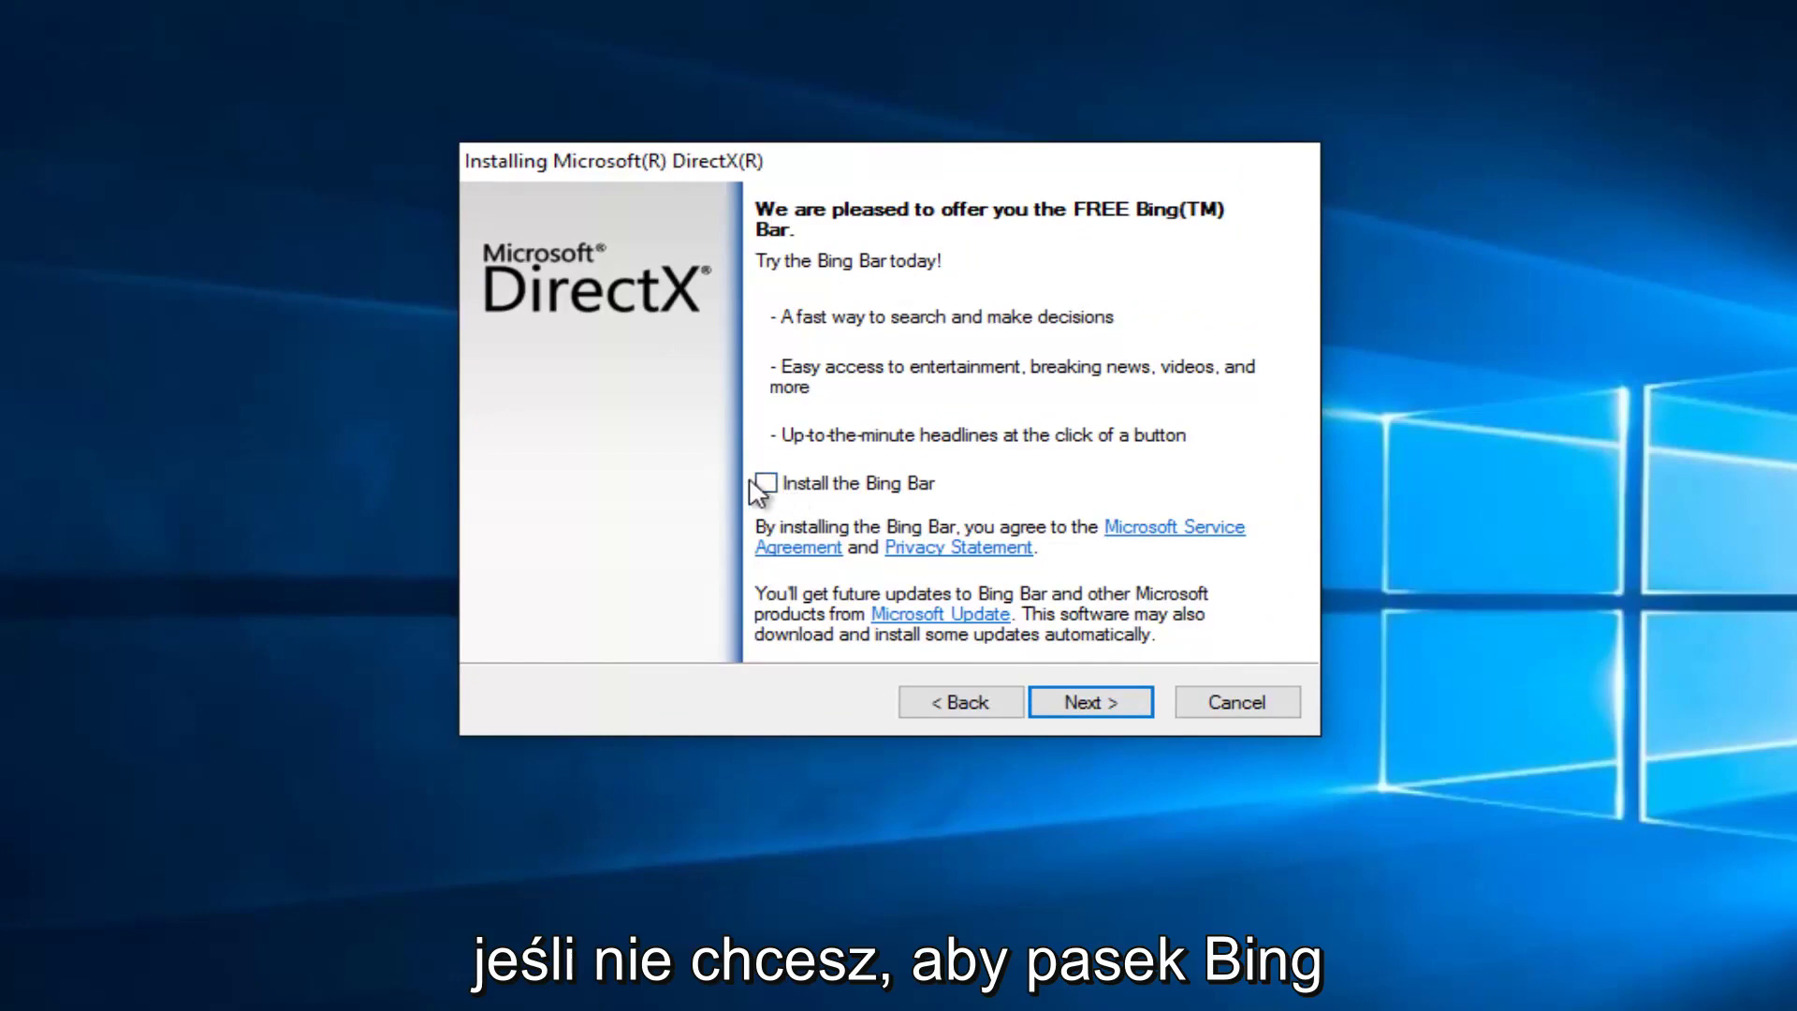
left_click(1088, 706)
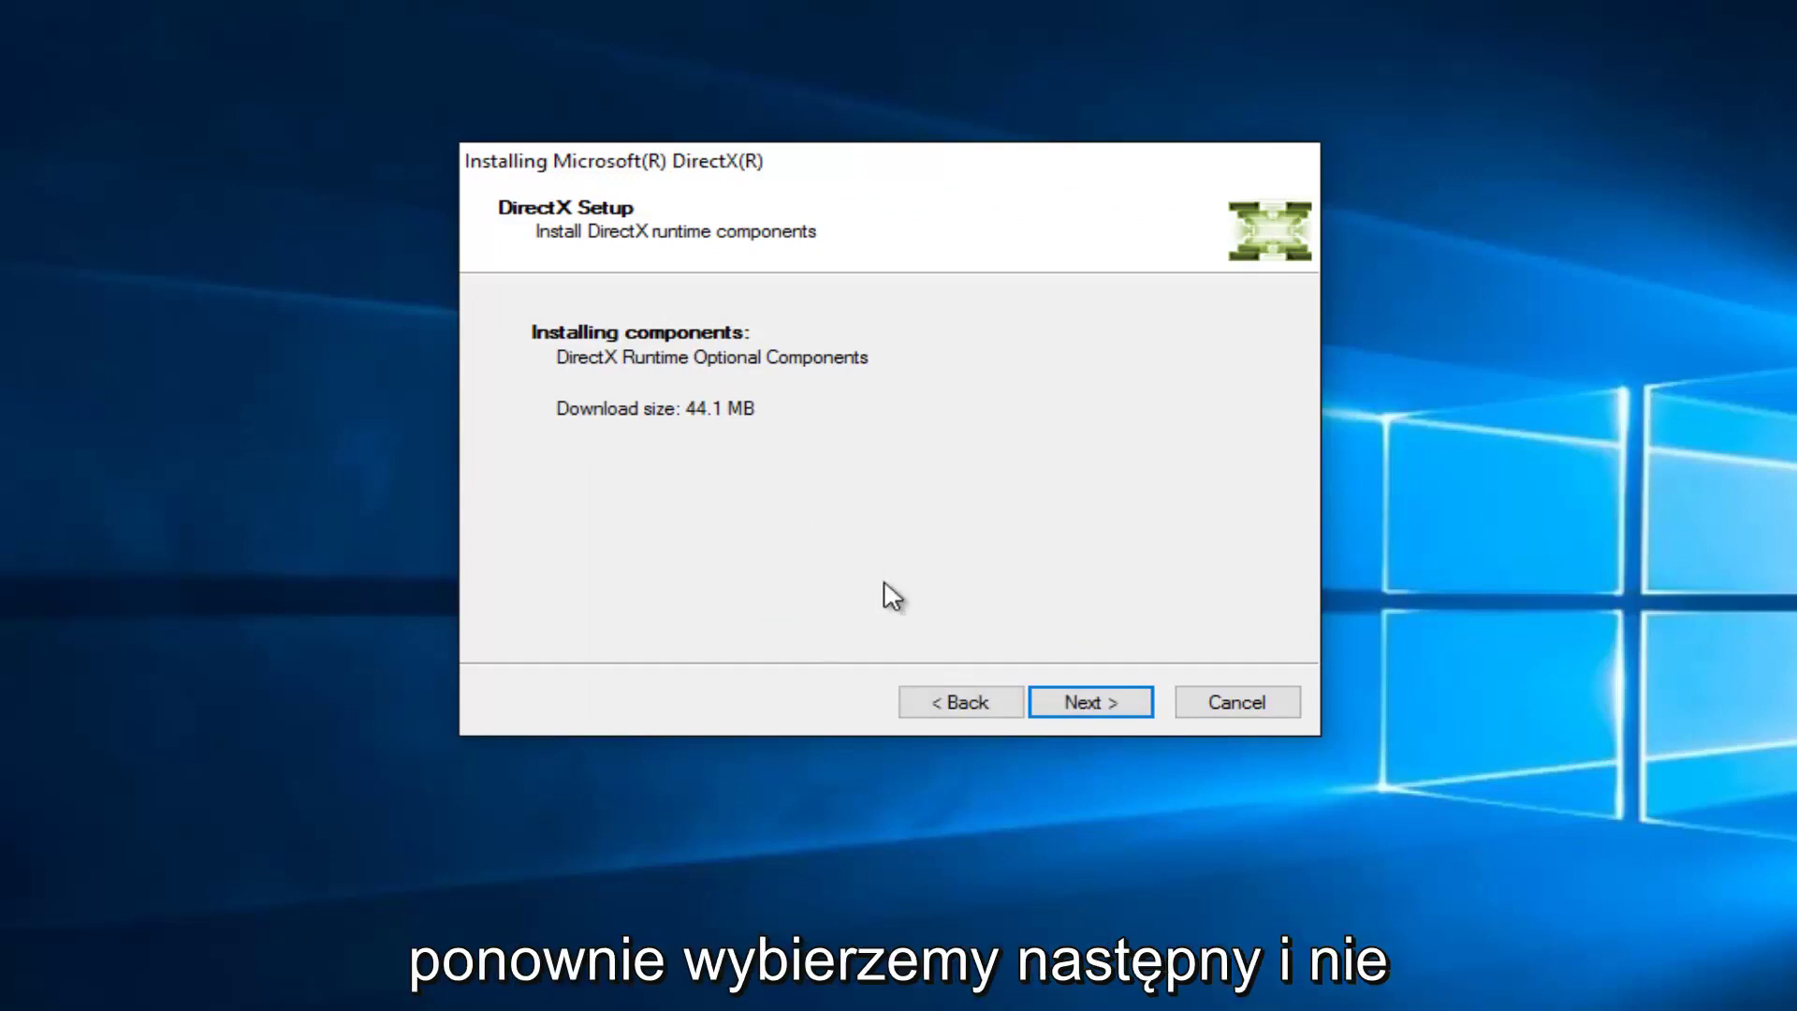
Install the 44.1 MB DirectX runtime components and finish setup once installation completes
left_click(1121, 708)
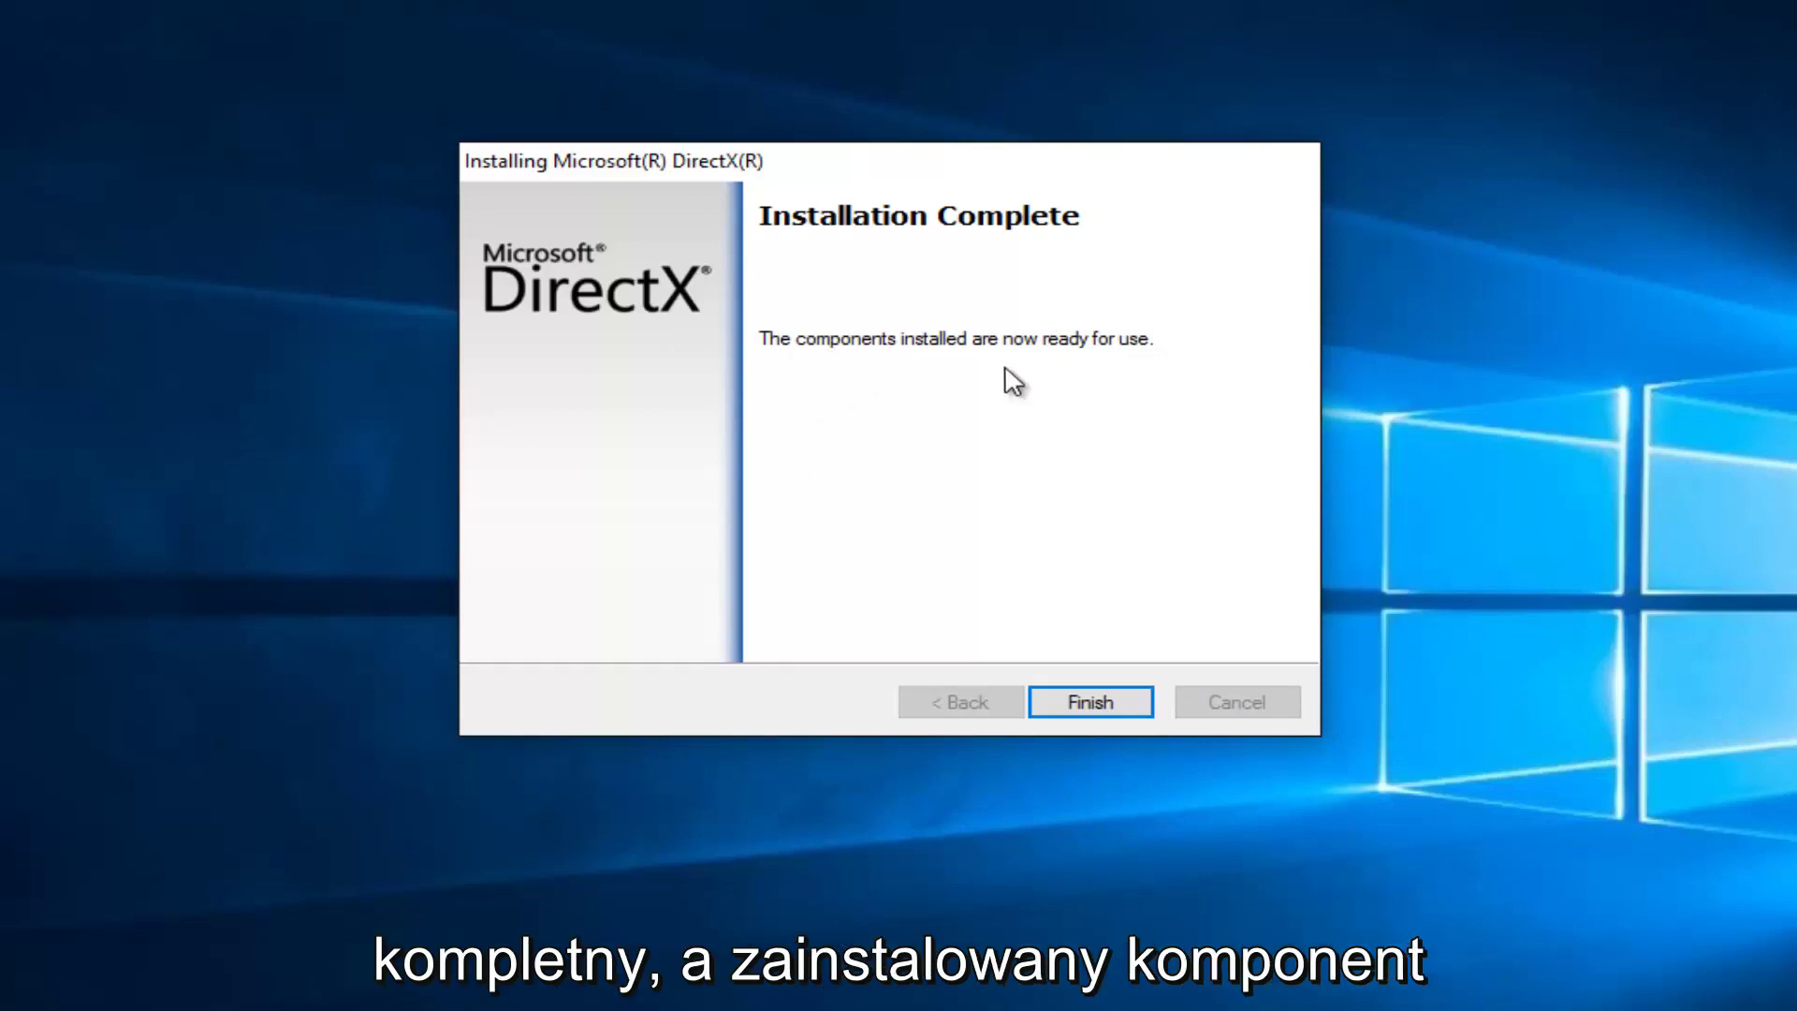
left_click(1097, 713)
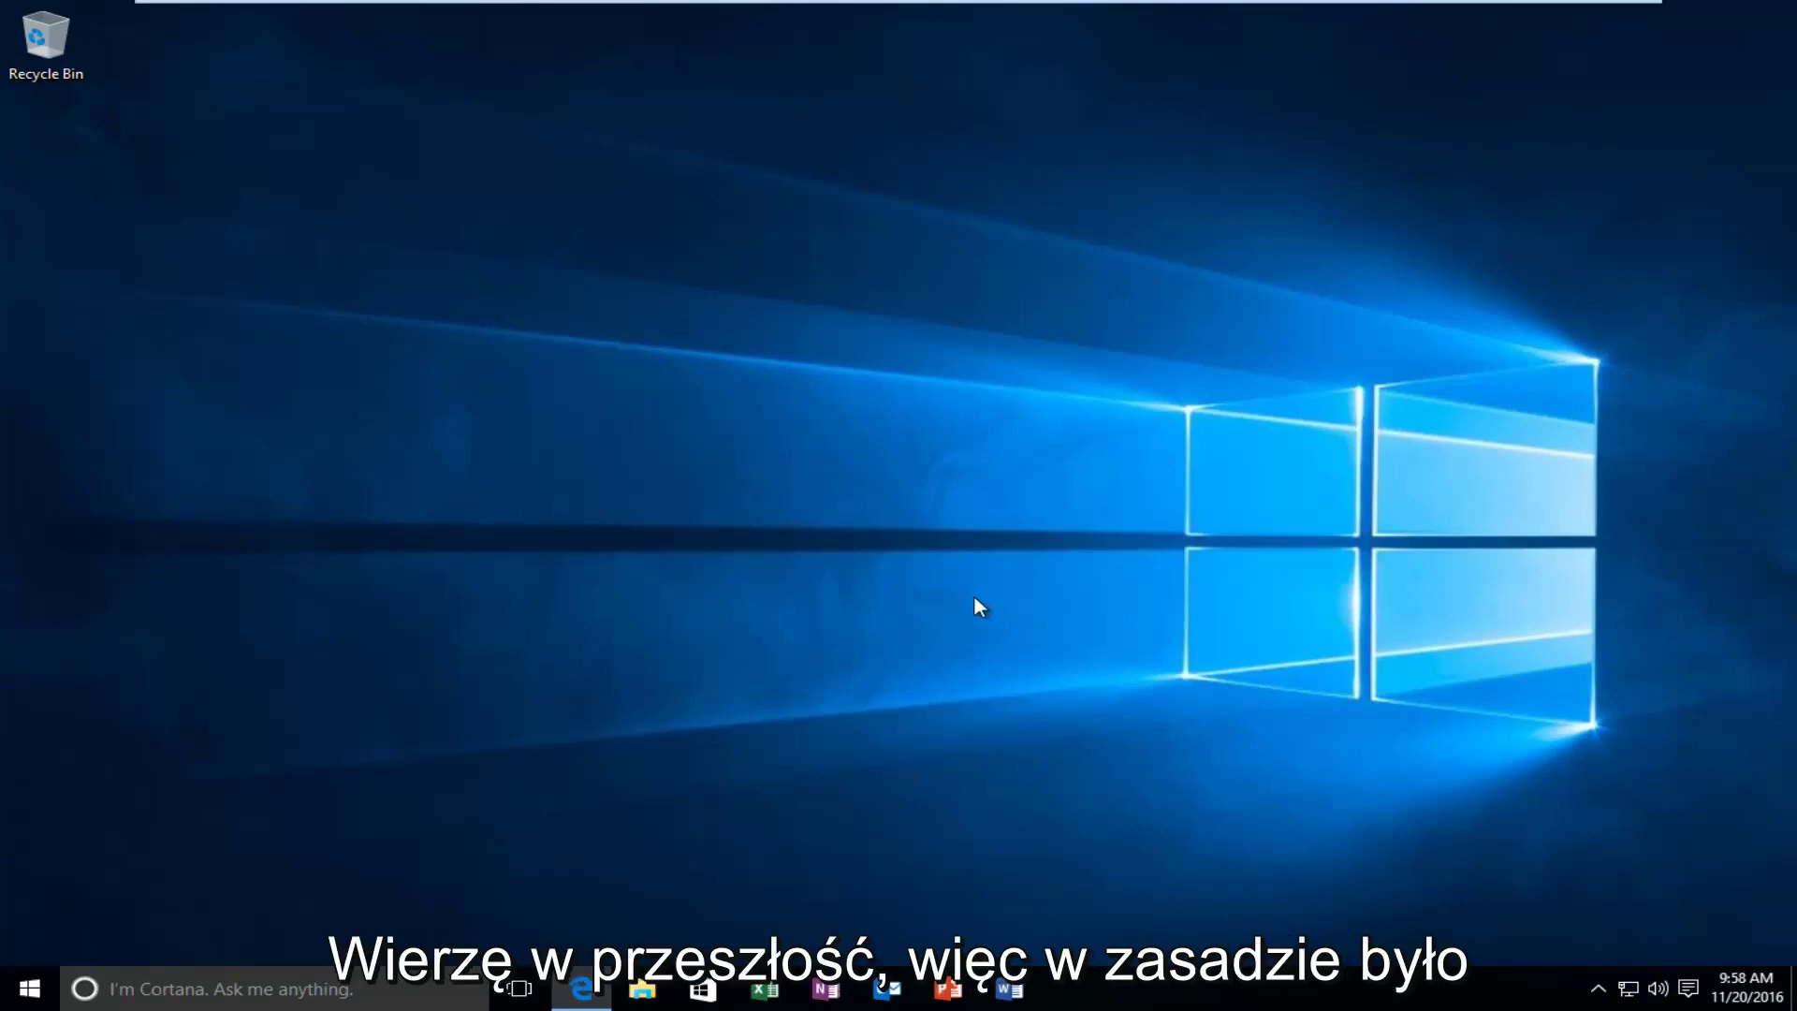
Return to Edge, load google.com, and search for 'd3dcompiler_43.dll download'
left_click(585, 989)
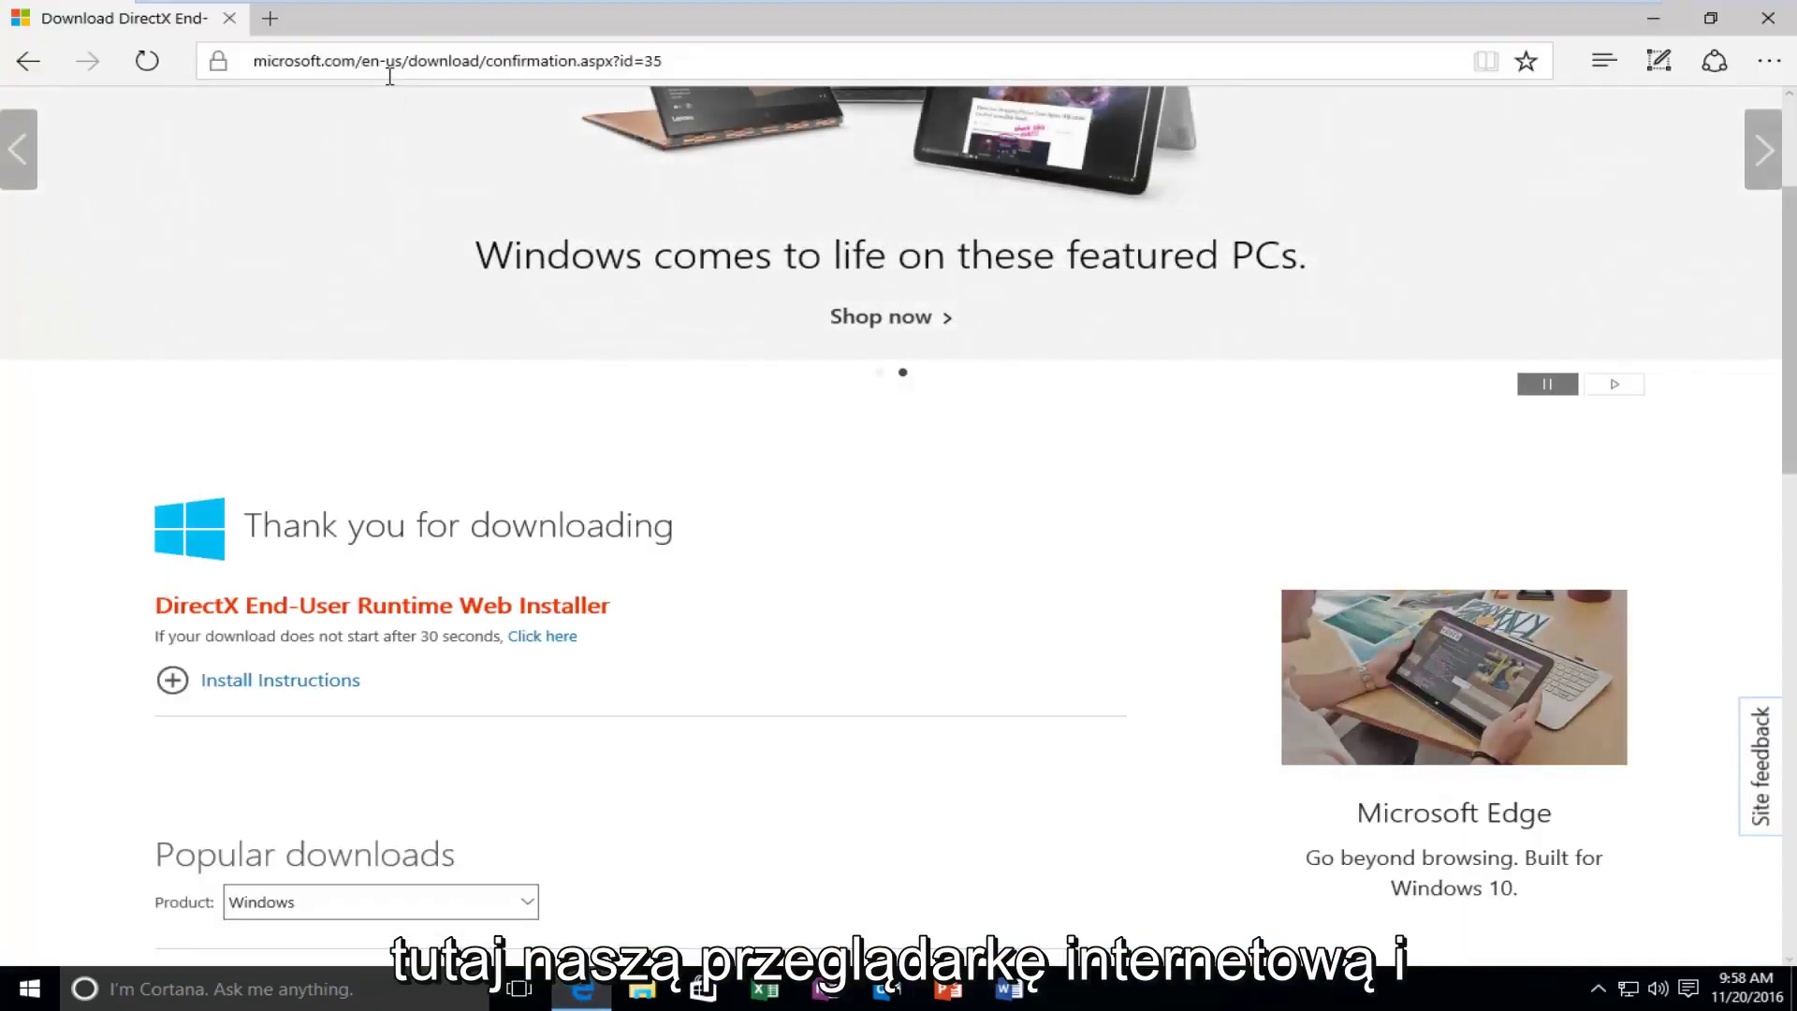
left_click(387, 61)
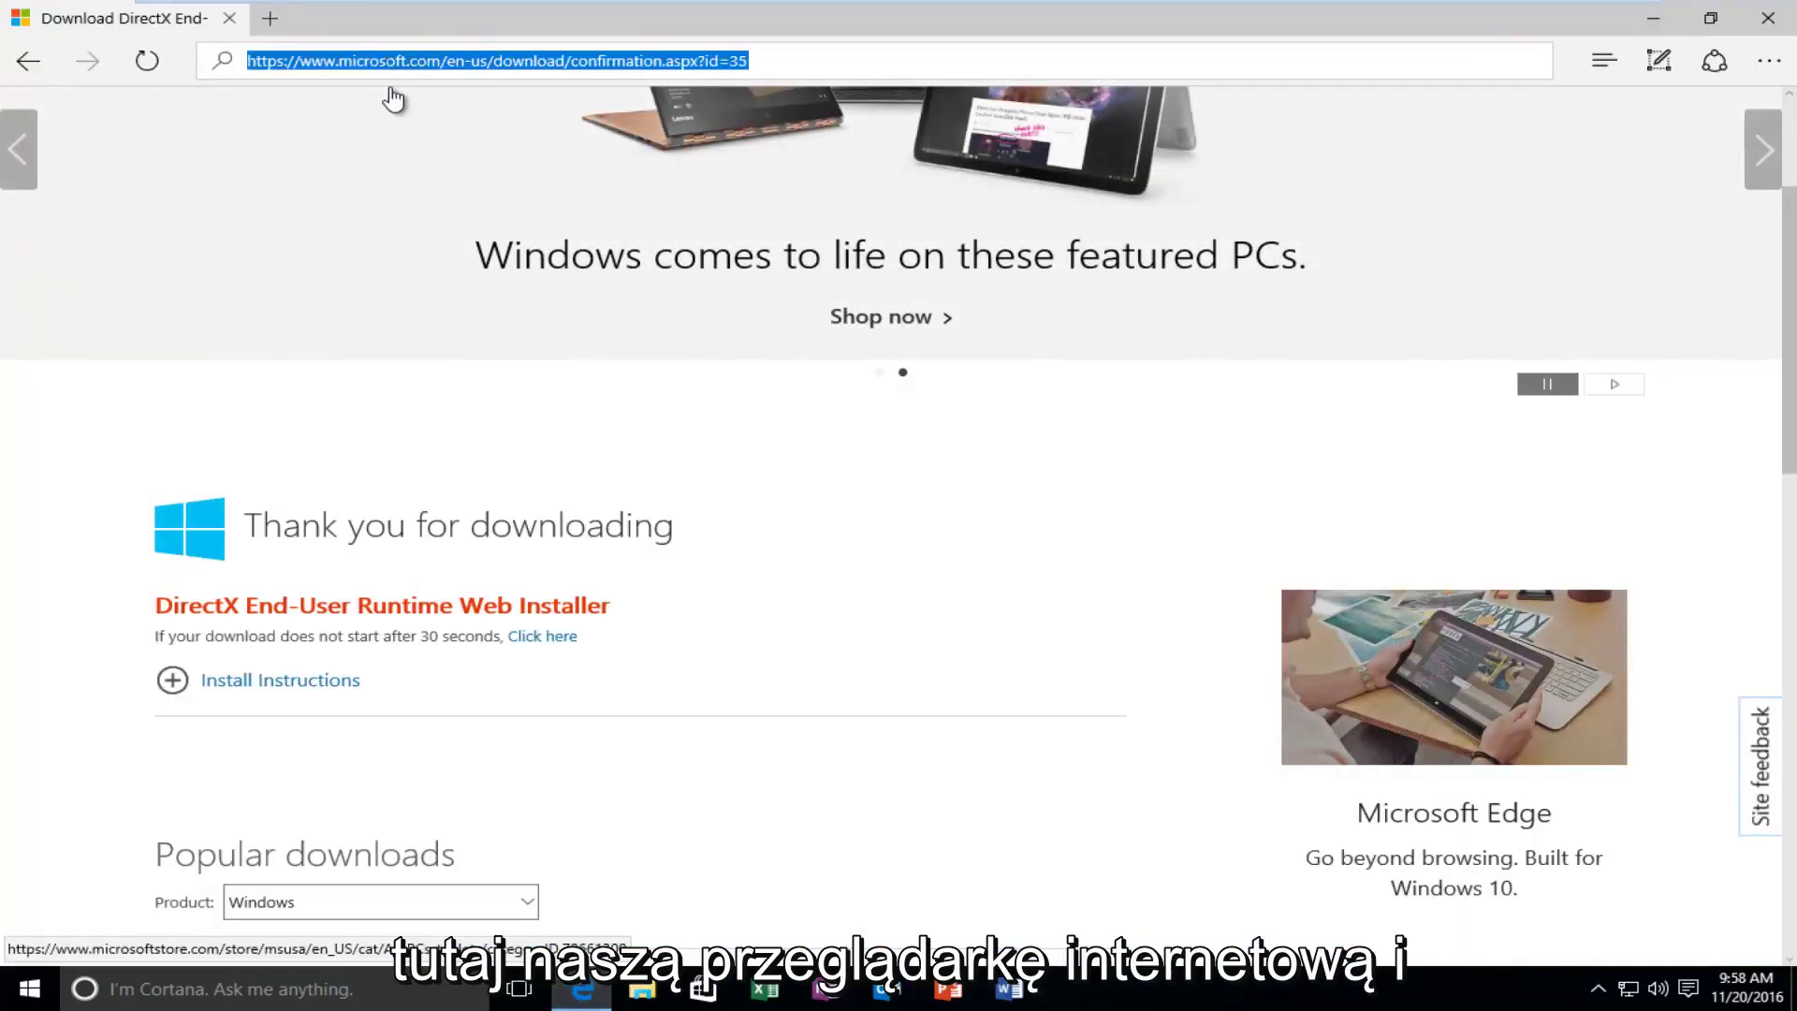
type("google.com")
key("Return")
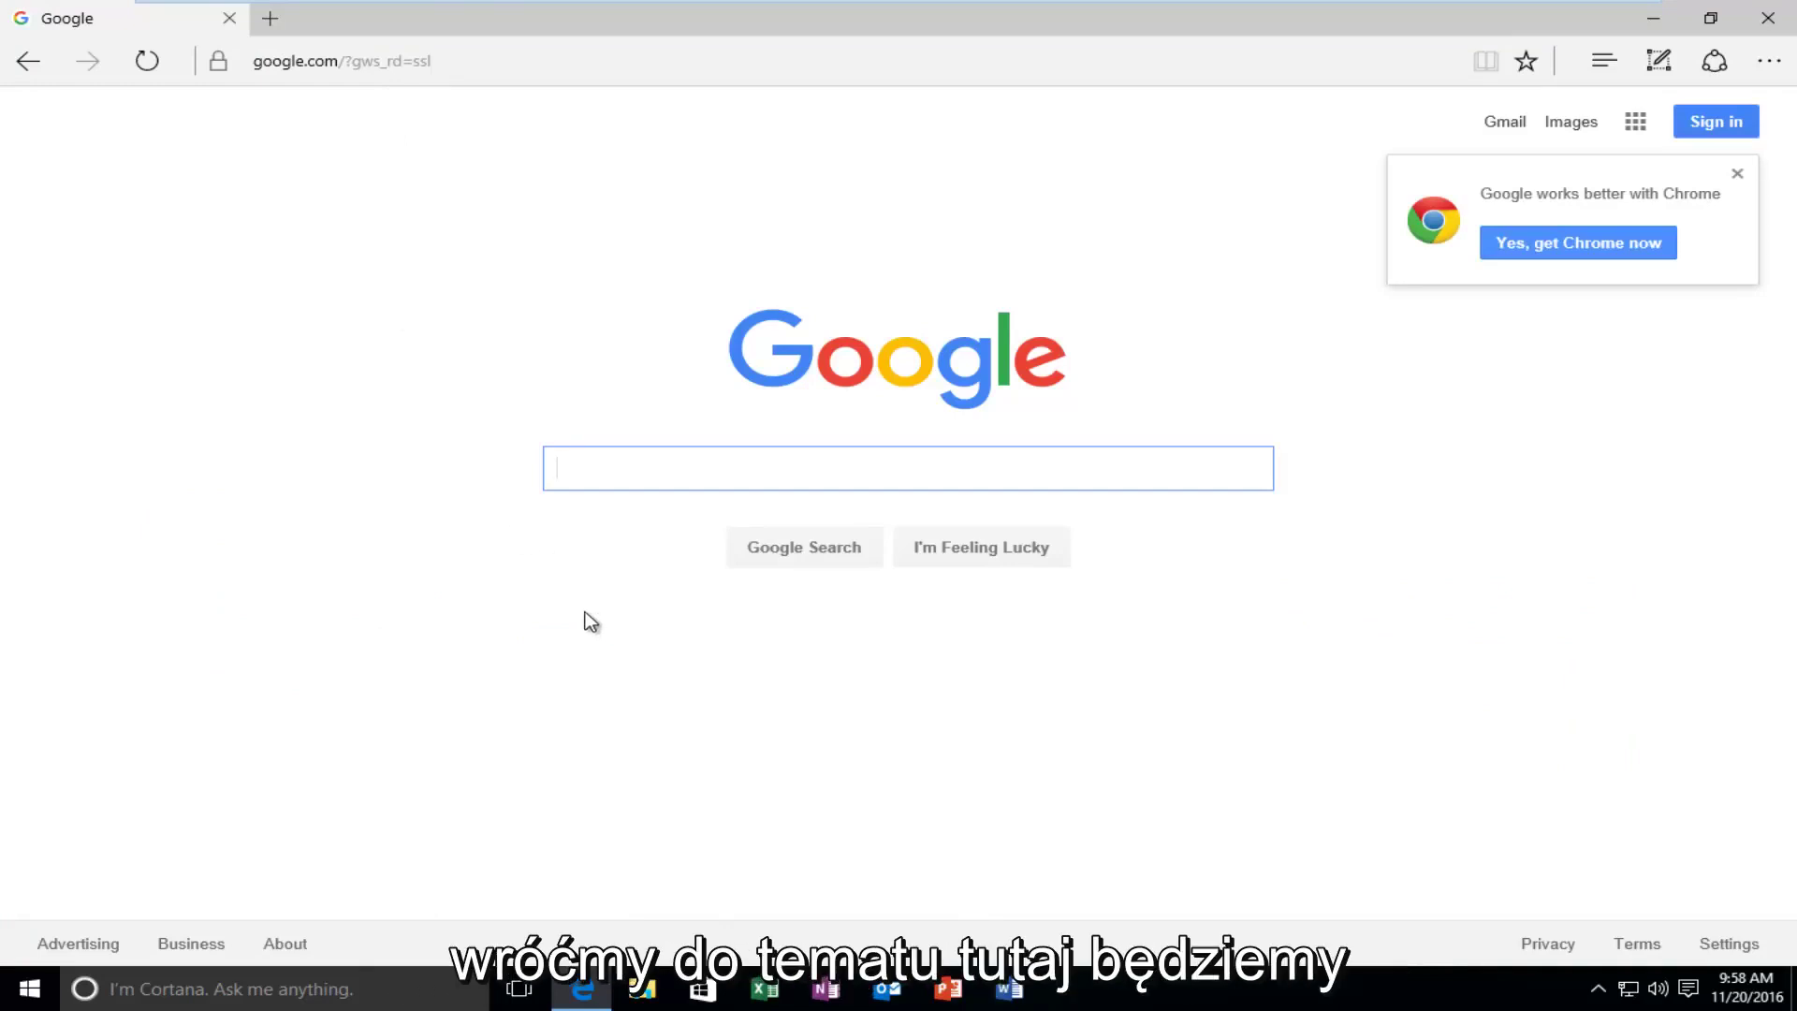
type("d")
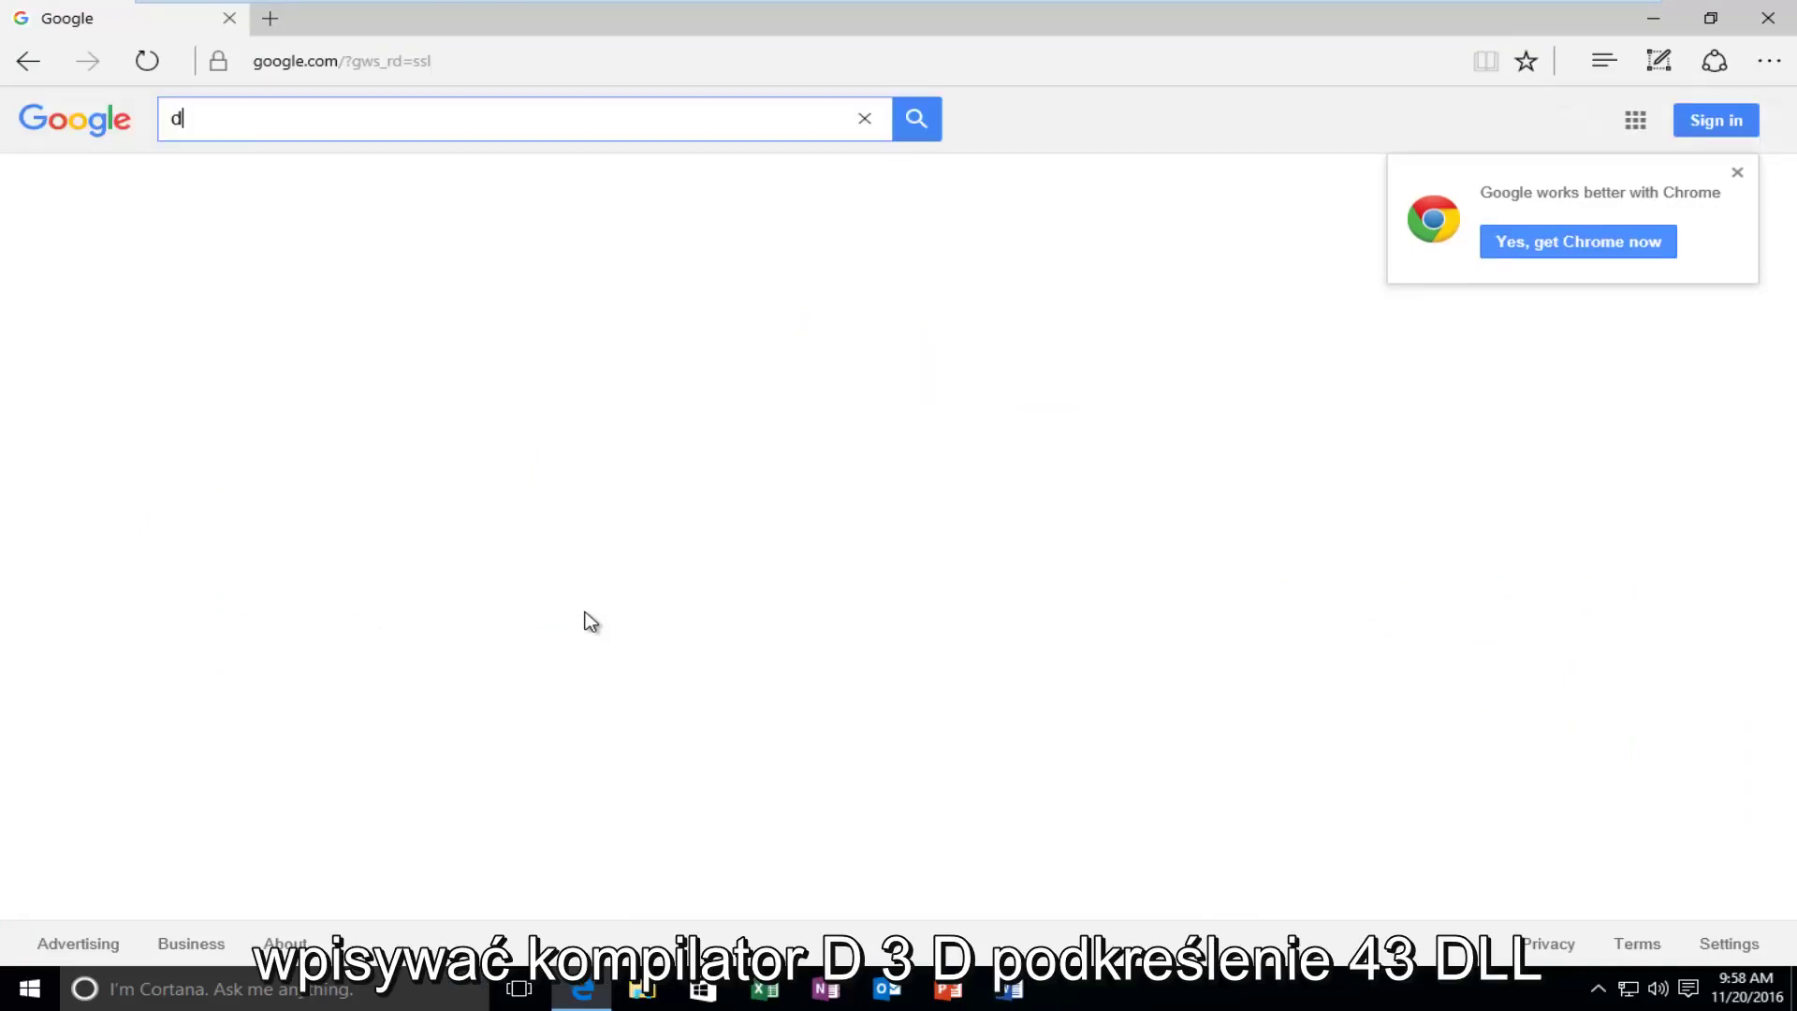
type("3dcompiler")
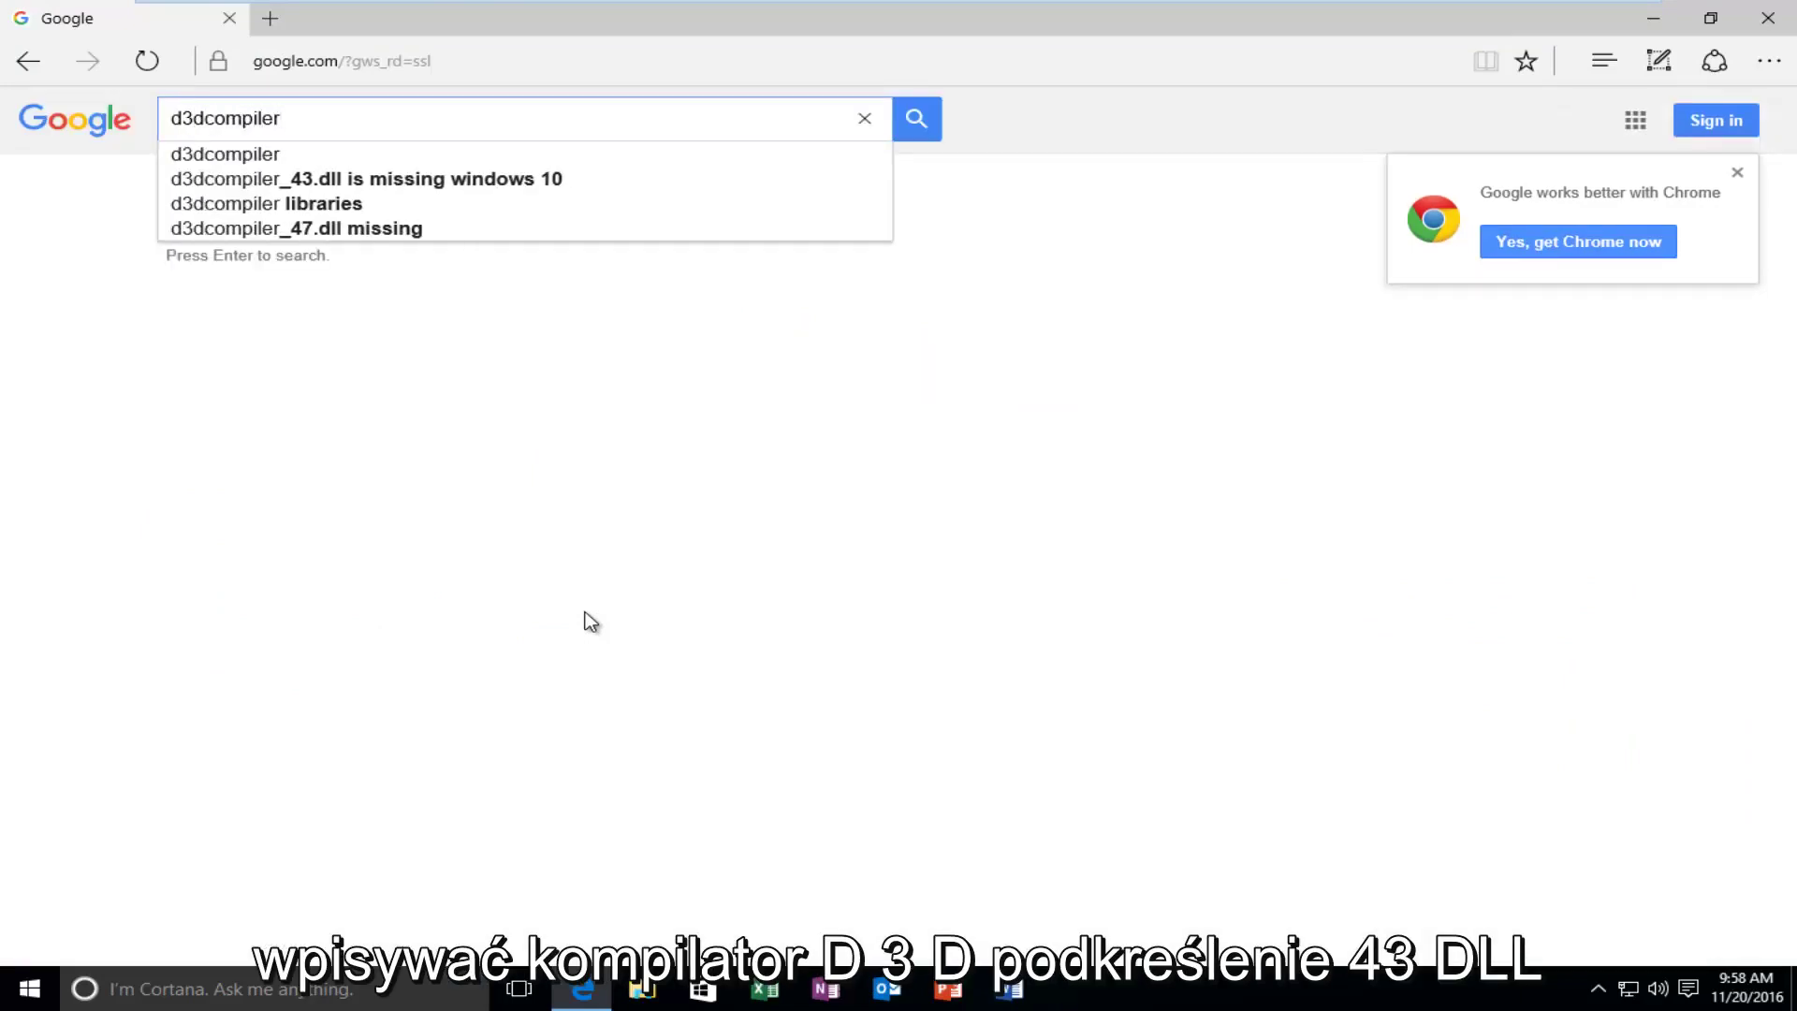
type("_43")
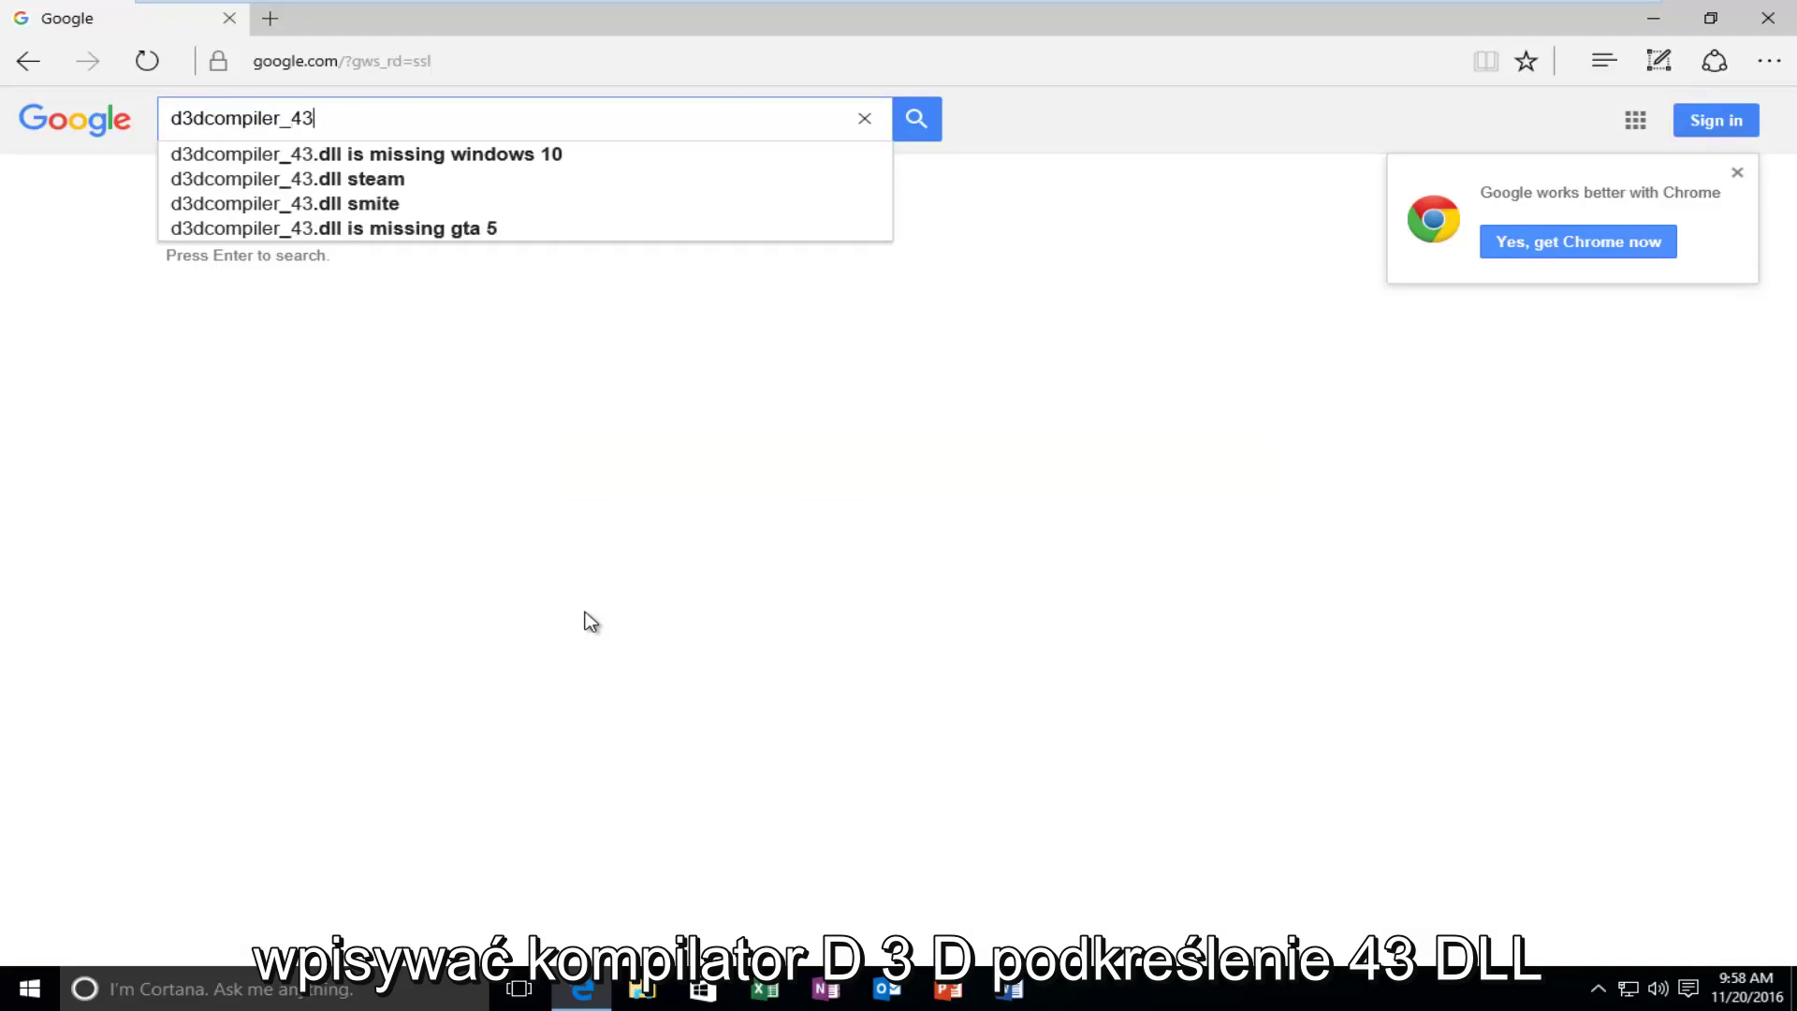
type(".dll downloa")
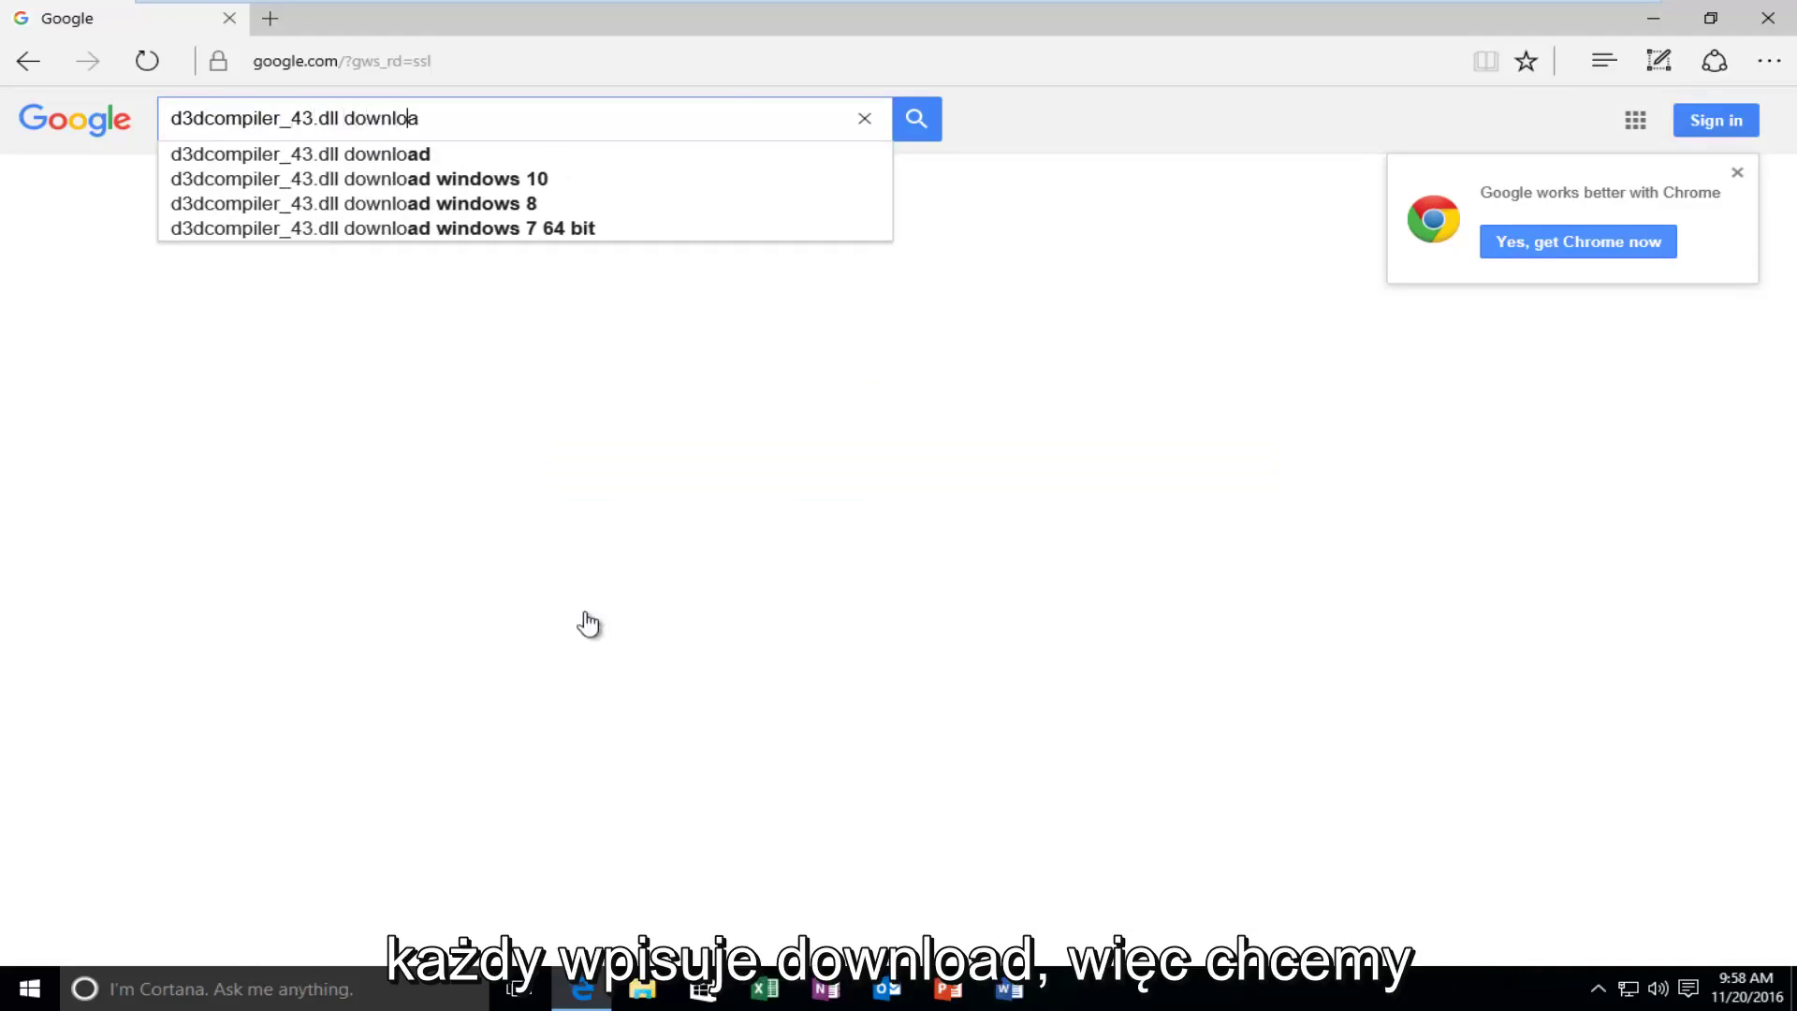
type("d")
key("Return")
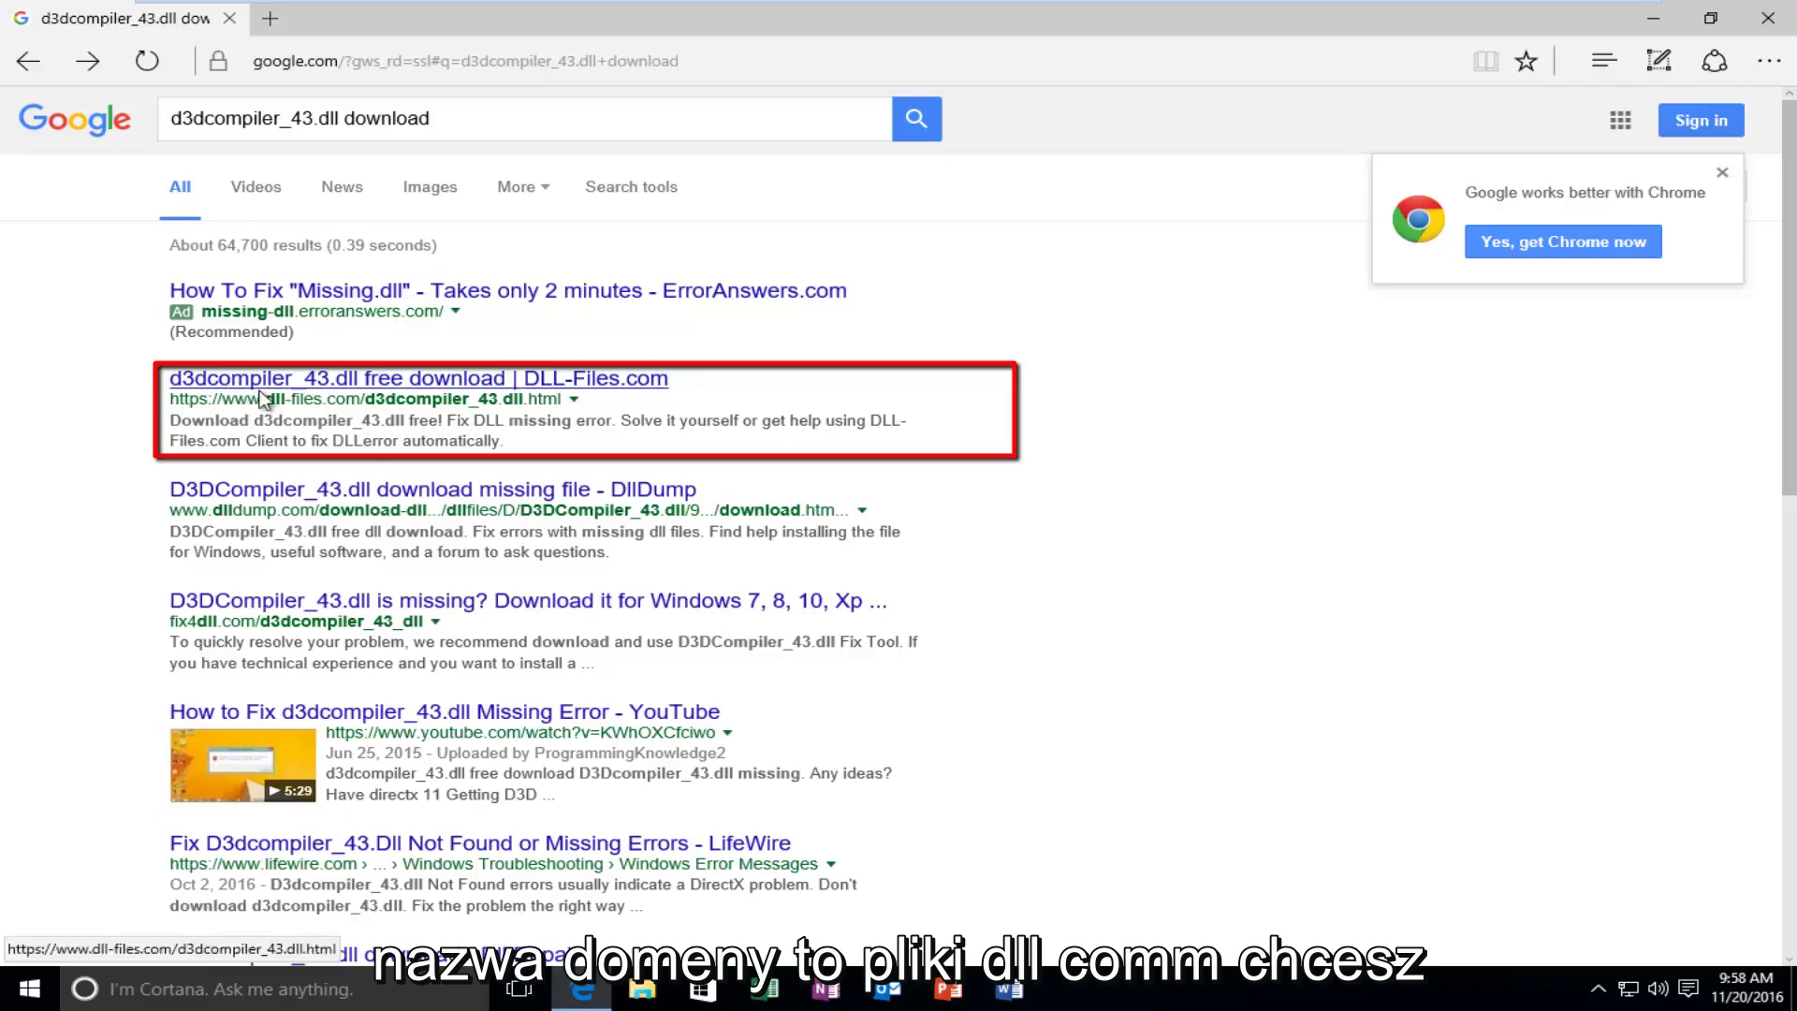
Open the DLL-Files.com d3dcompiler_43.dll page and scroll to its 32/64-bit download table
left_click(236, 380)
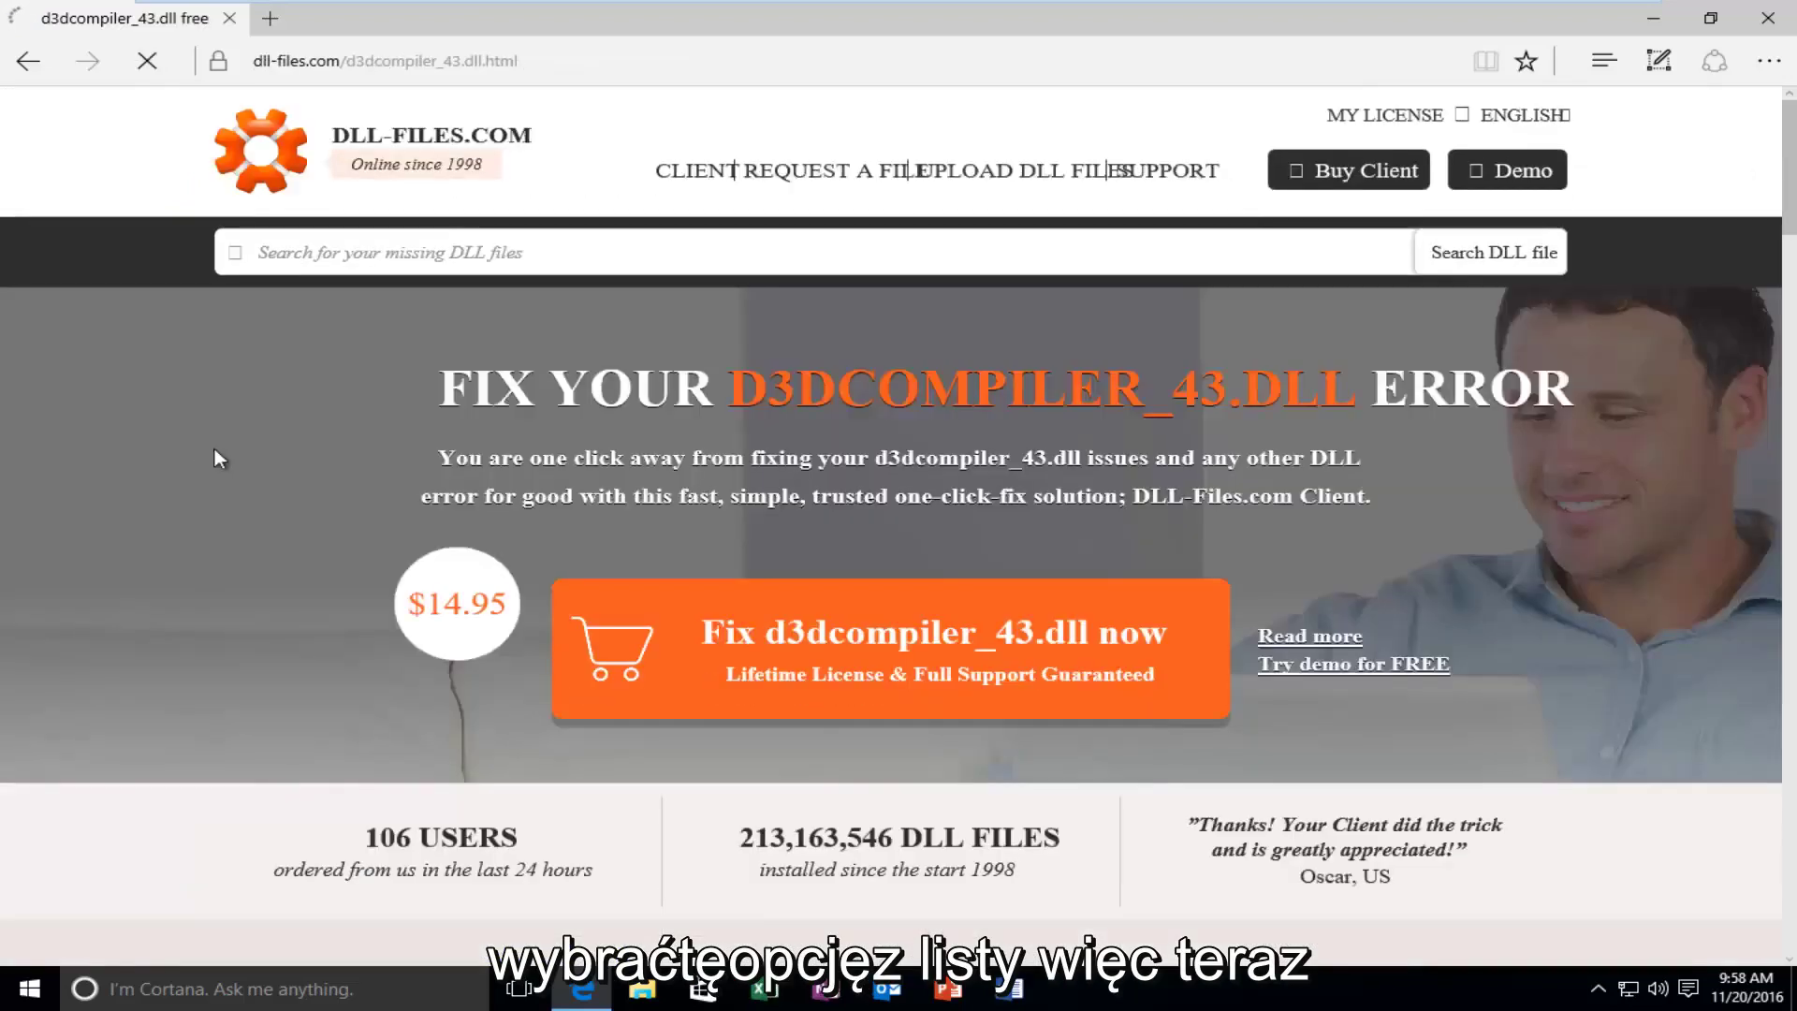
scroll(1792, 339, "down", 10)
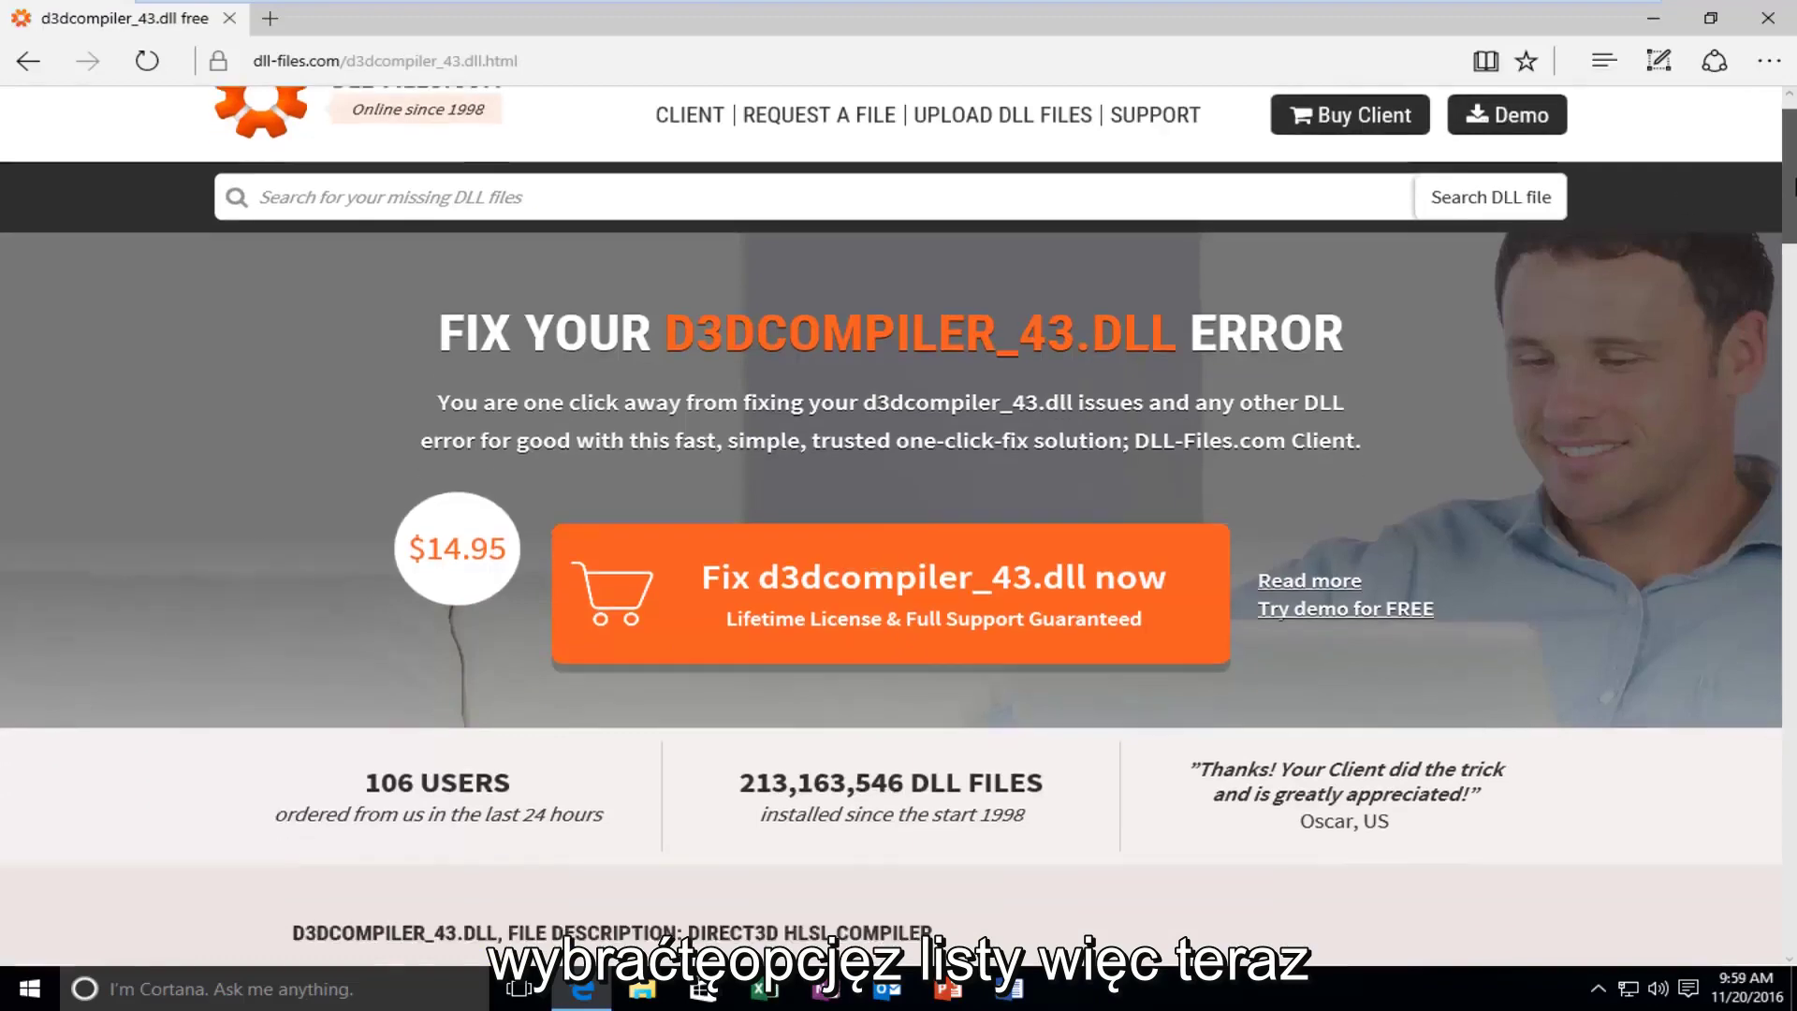
scroll(1793, 339, "down", 4)
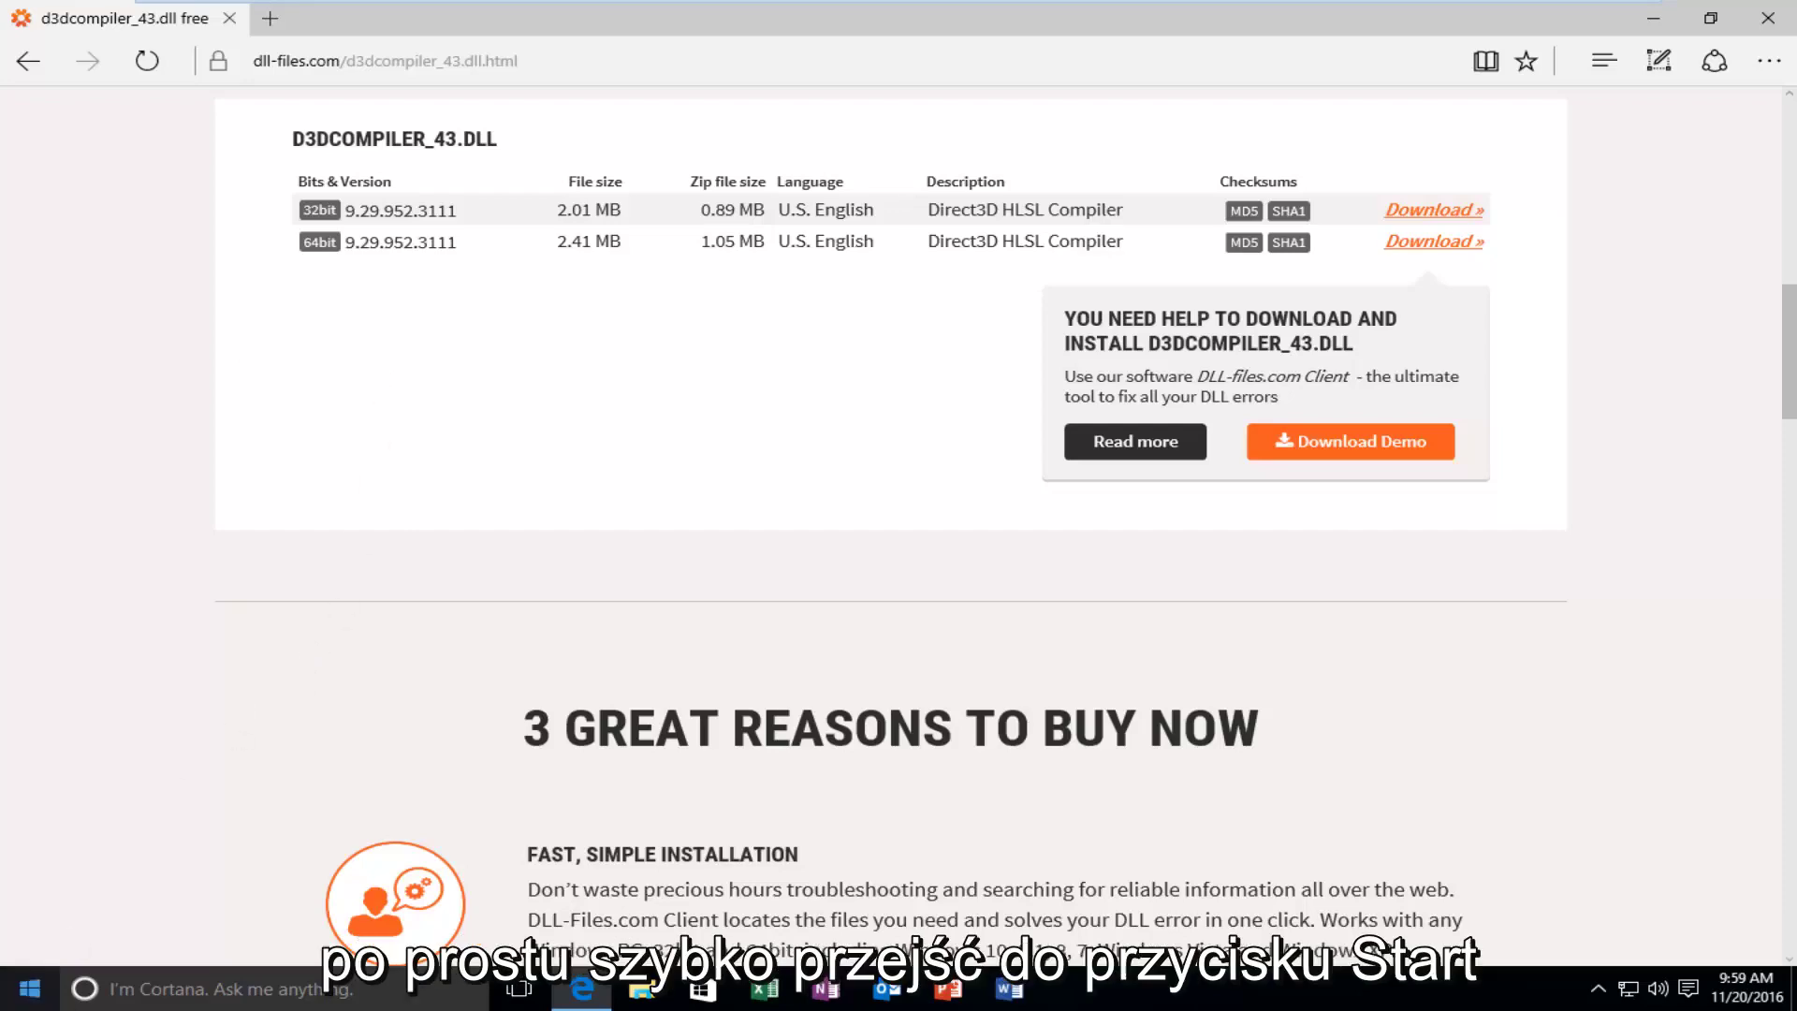
Search Start for 'system' and open the System page showing the 32-bit OS
left_click(13, 989)
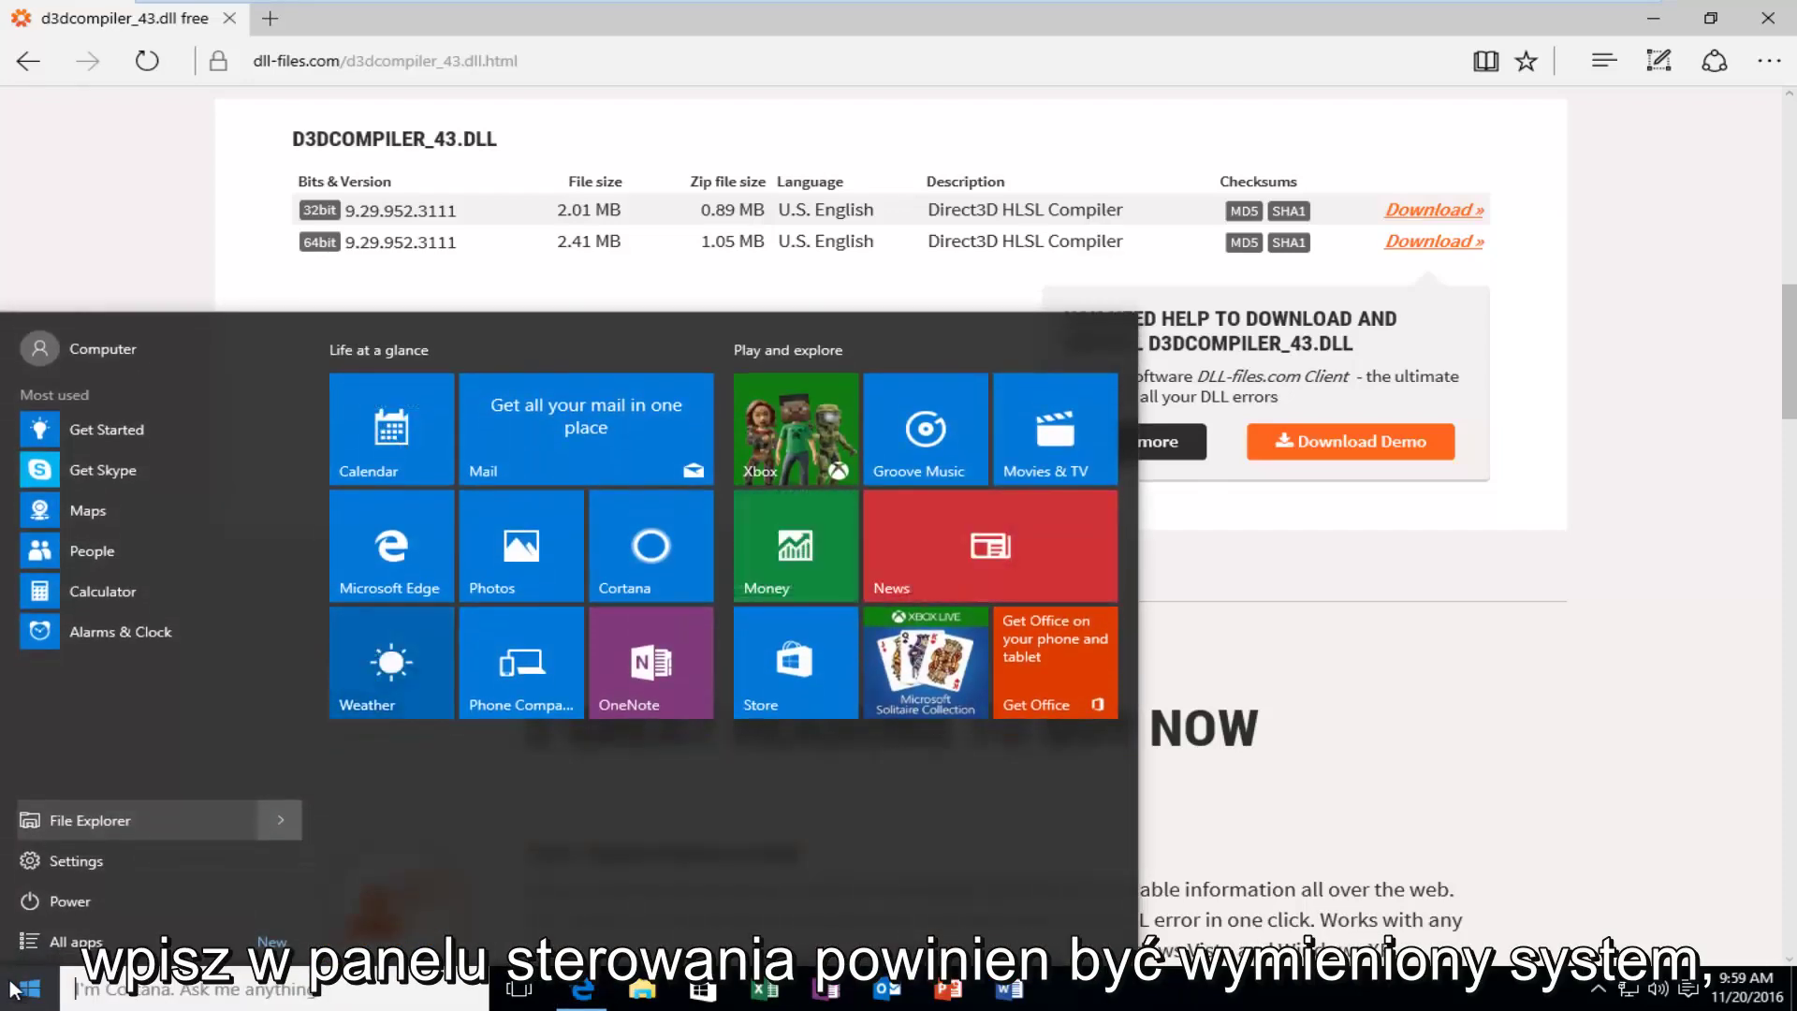
type("system")
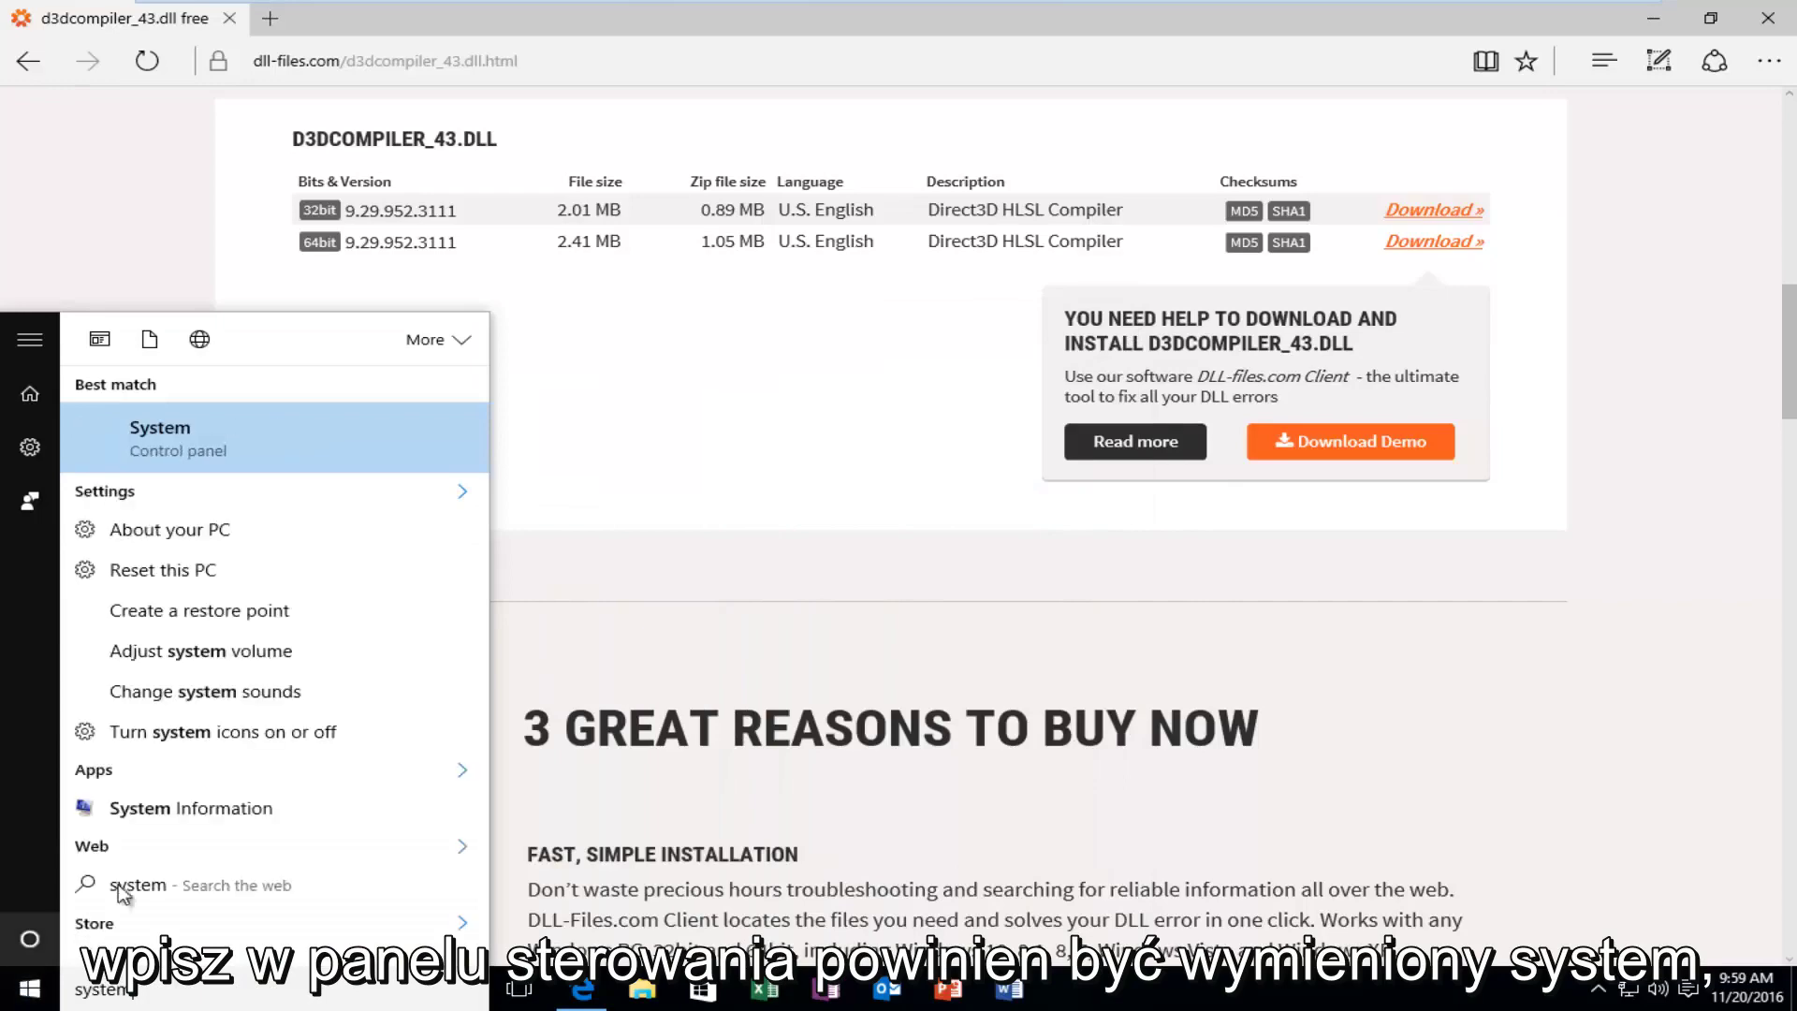
left_click(148, 453)
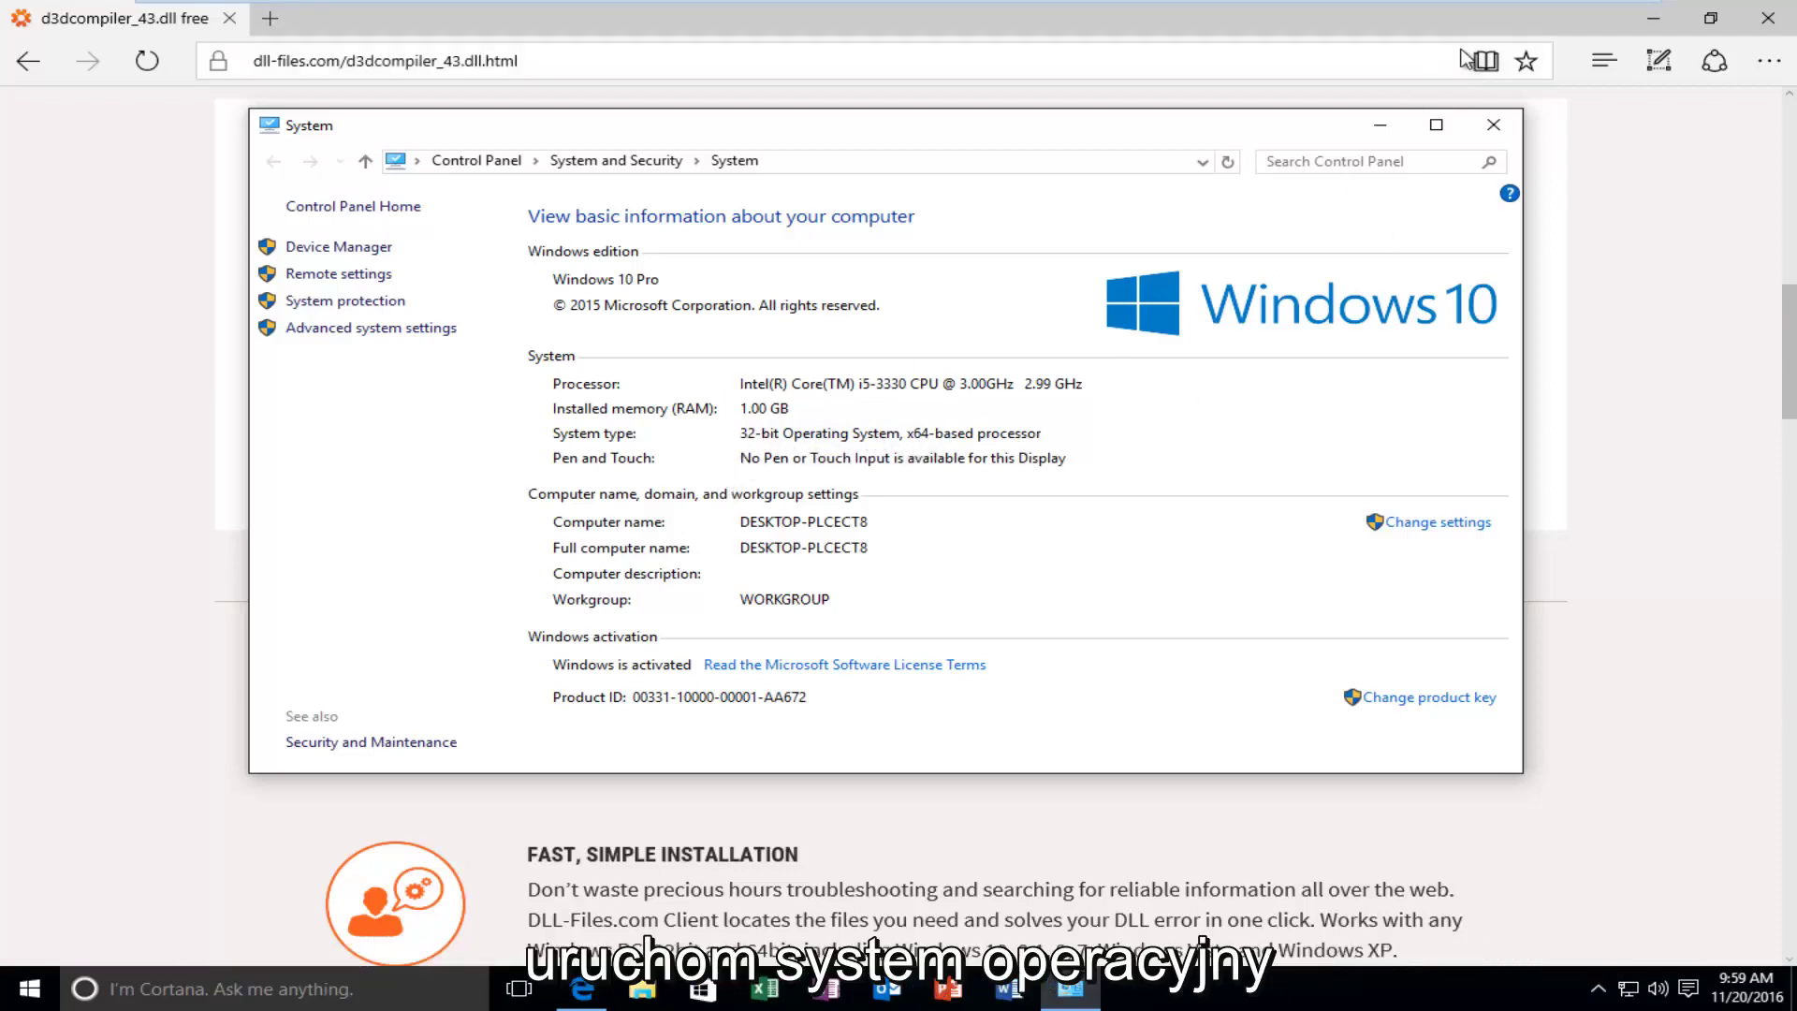
Close System, download the 32-bit d3dcompiler_43 zip, and show it in Downloads
left_click(1494, 129)
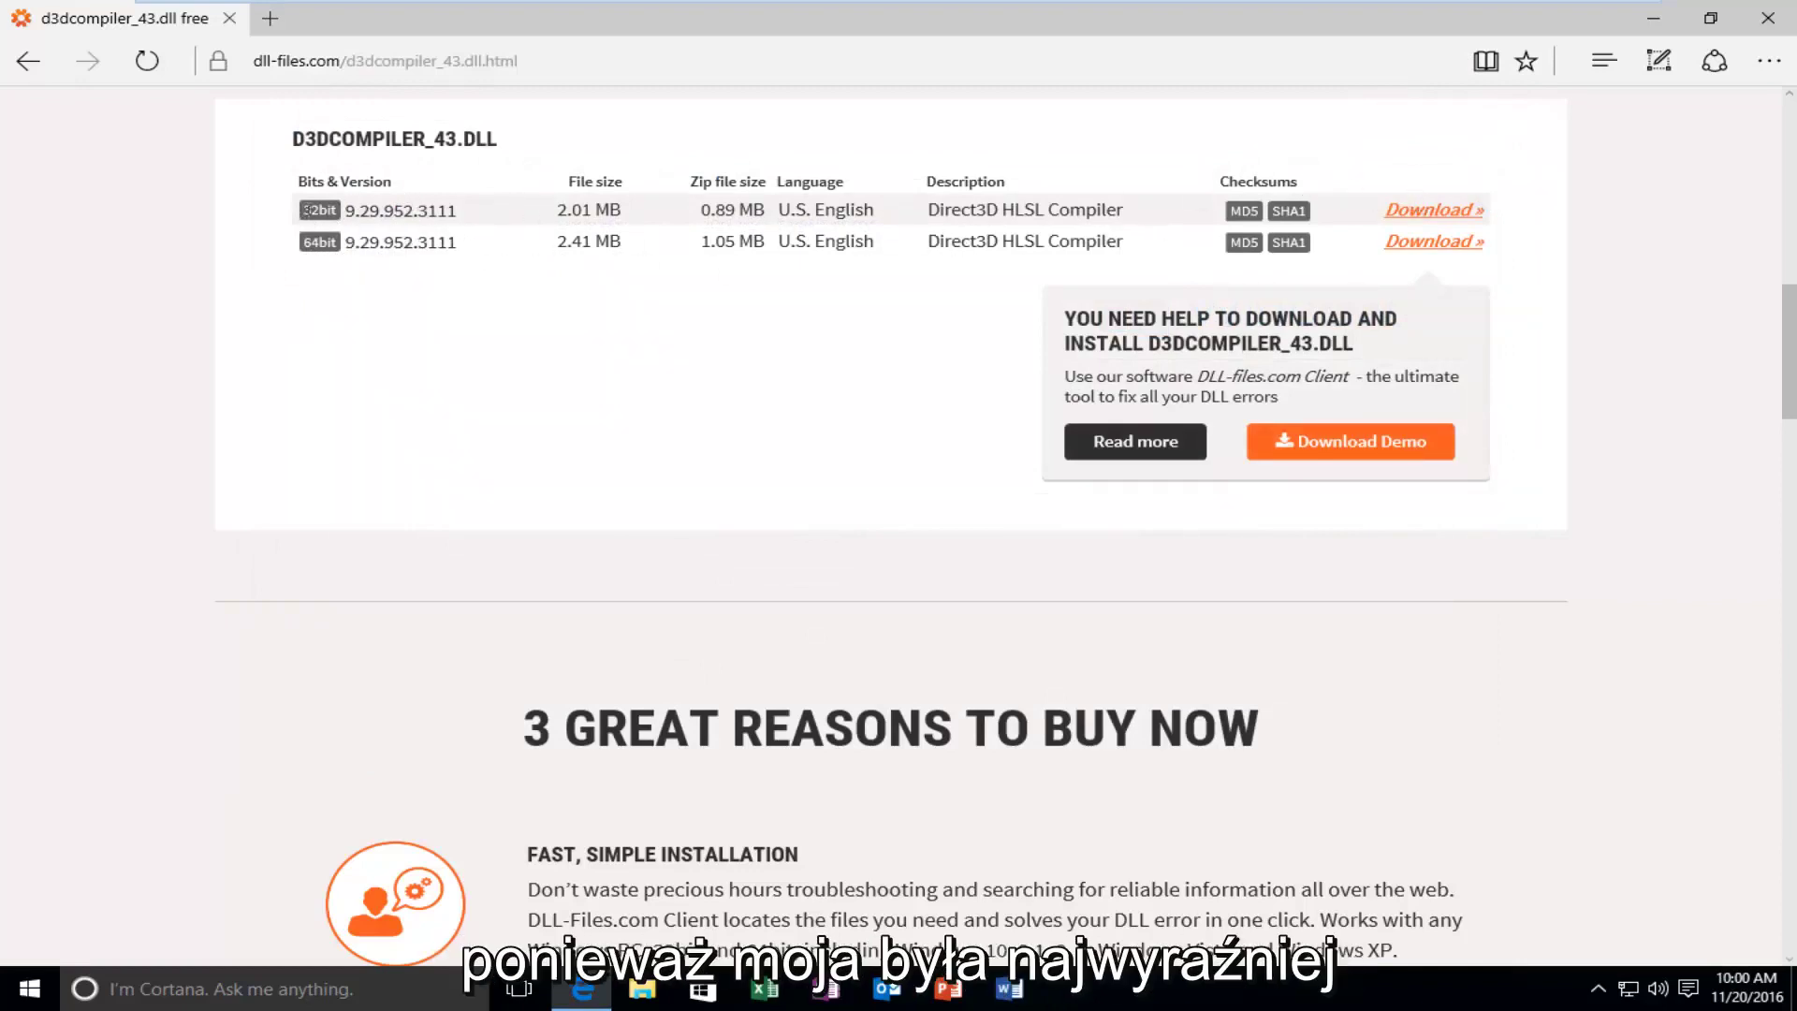
left_click(1393, 209)
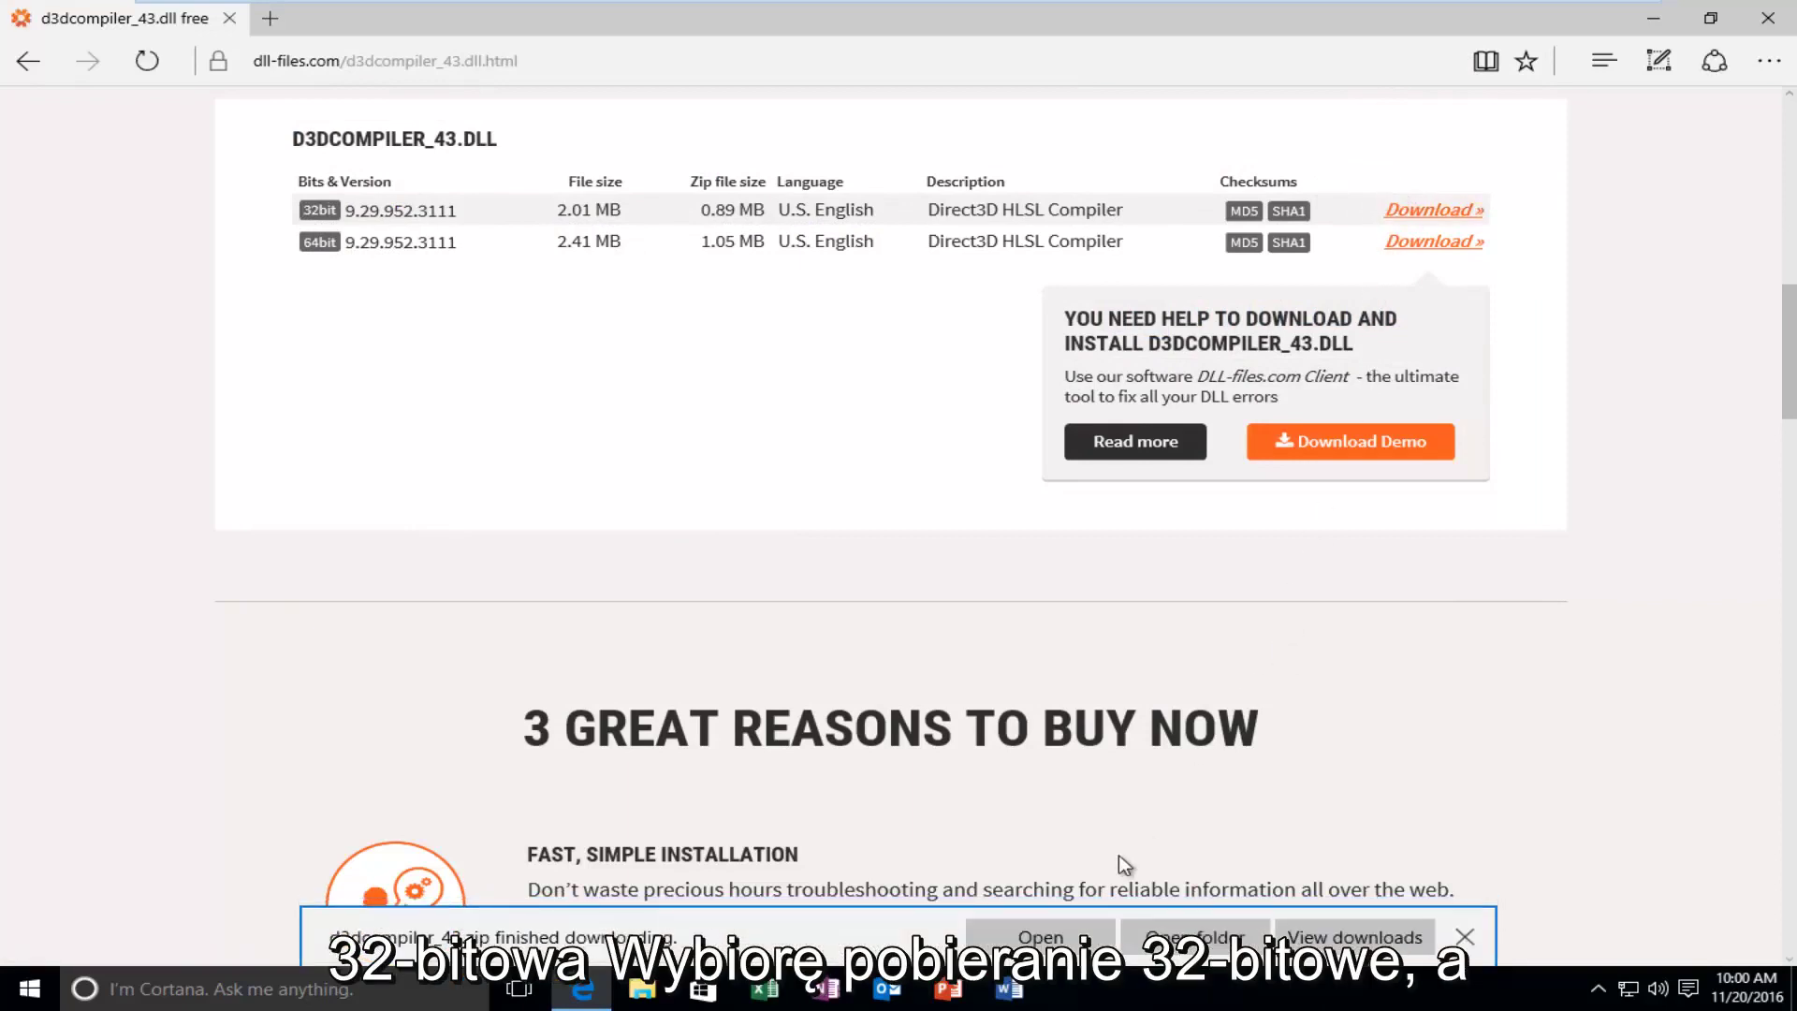
left_click(1196, 937)
Move the d3dcompiler_43 archive from Downloads onto the desktop and close the Downloads window
left_click(1654, 19)
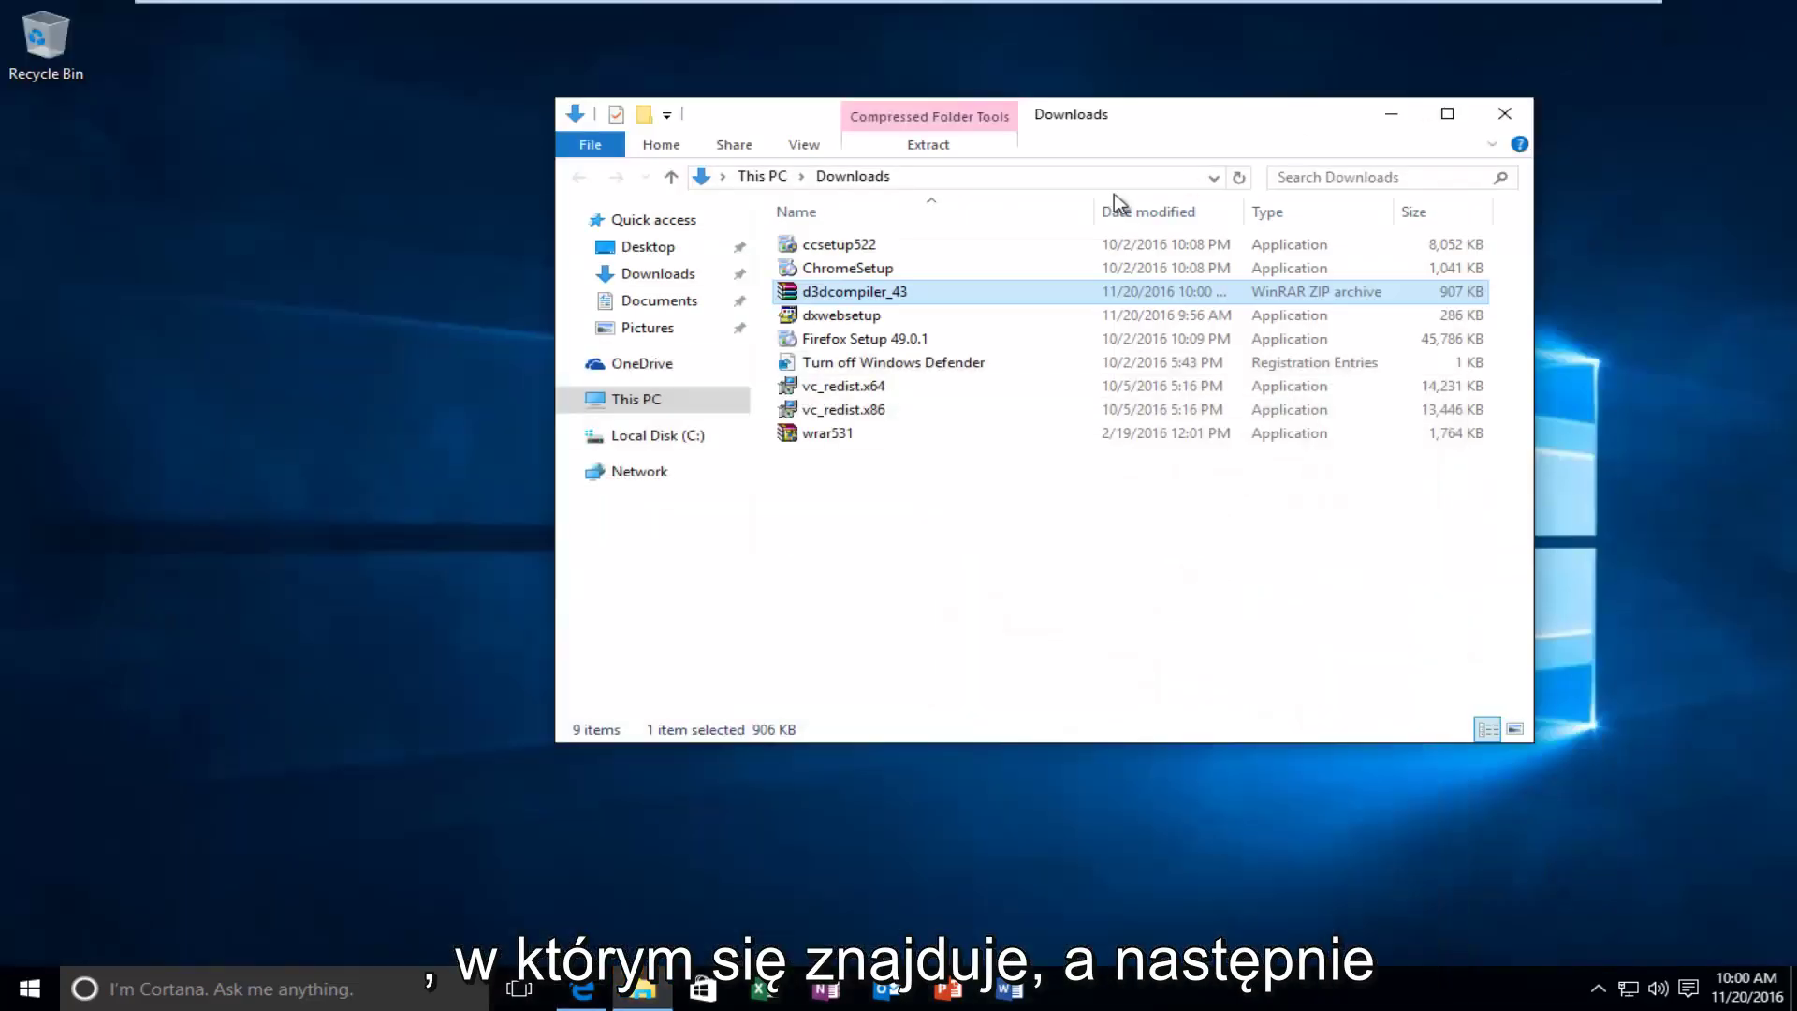
left_click_drag(854, 293, 309, 321)
right_click(309, 321)
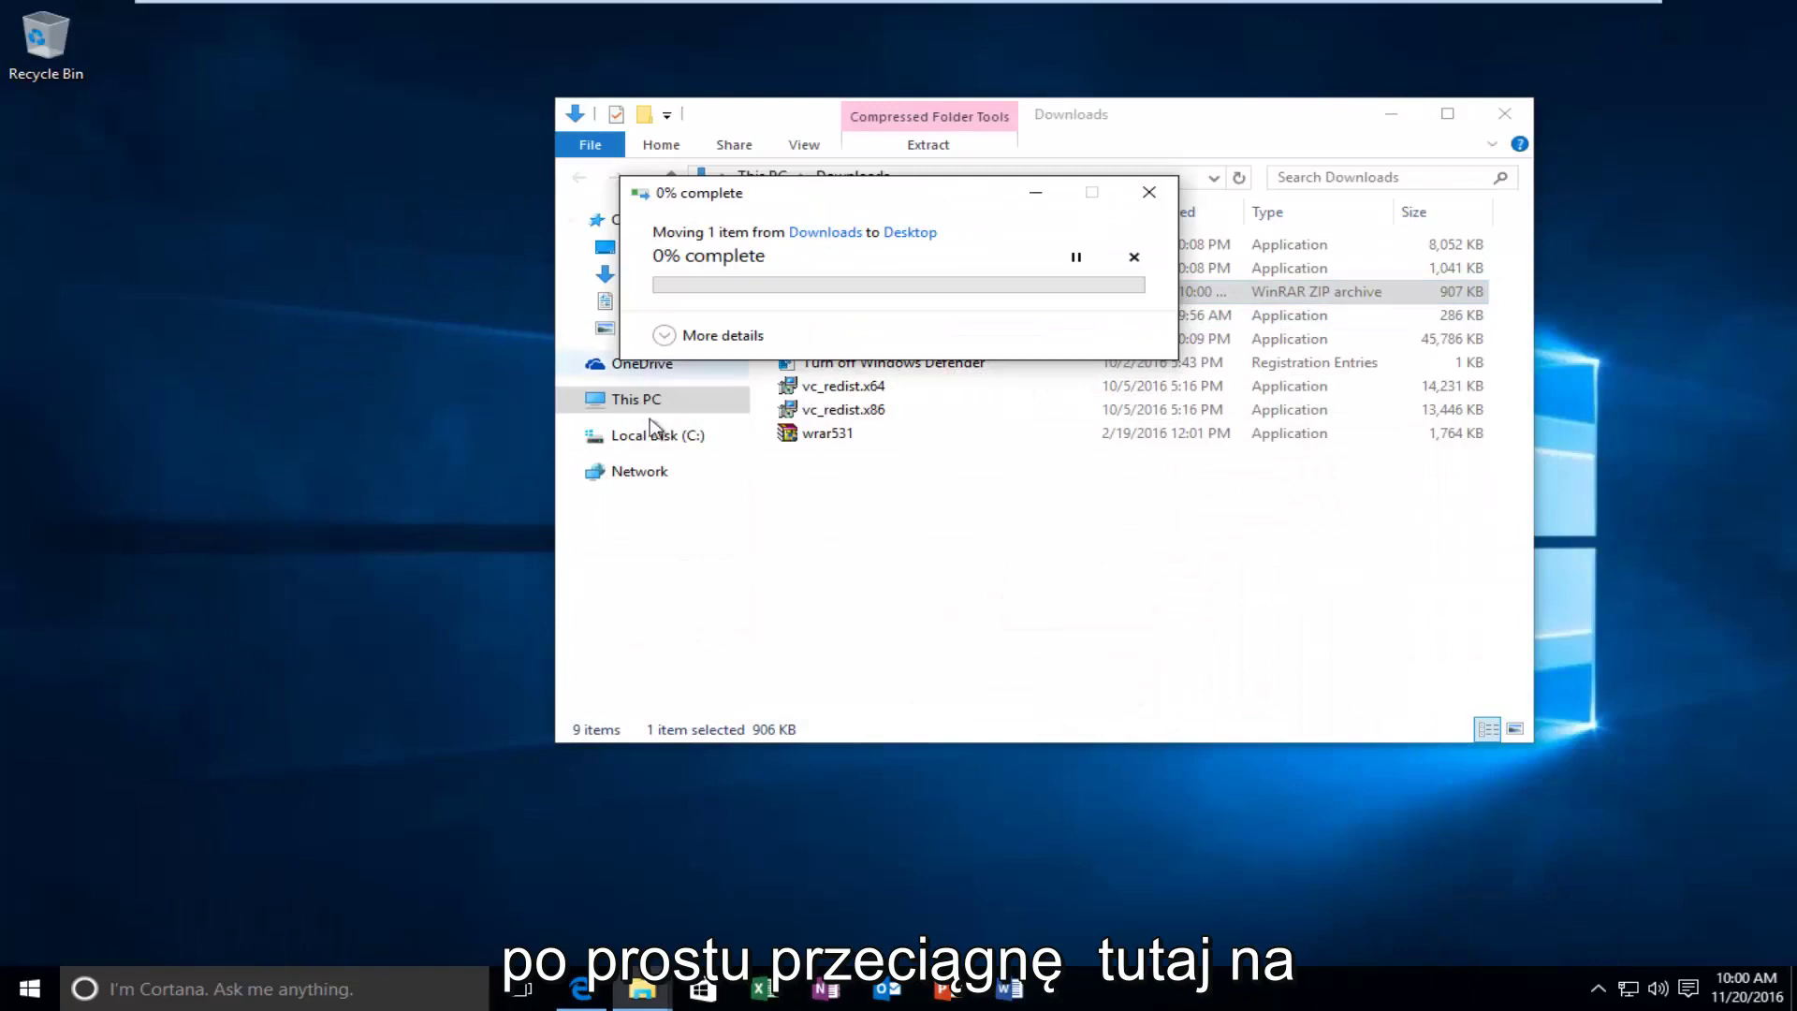
left_click(469, 253)
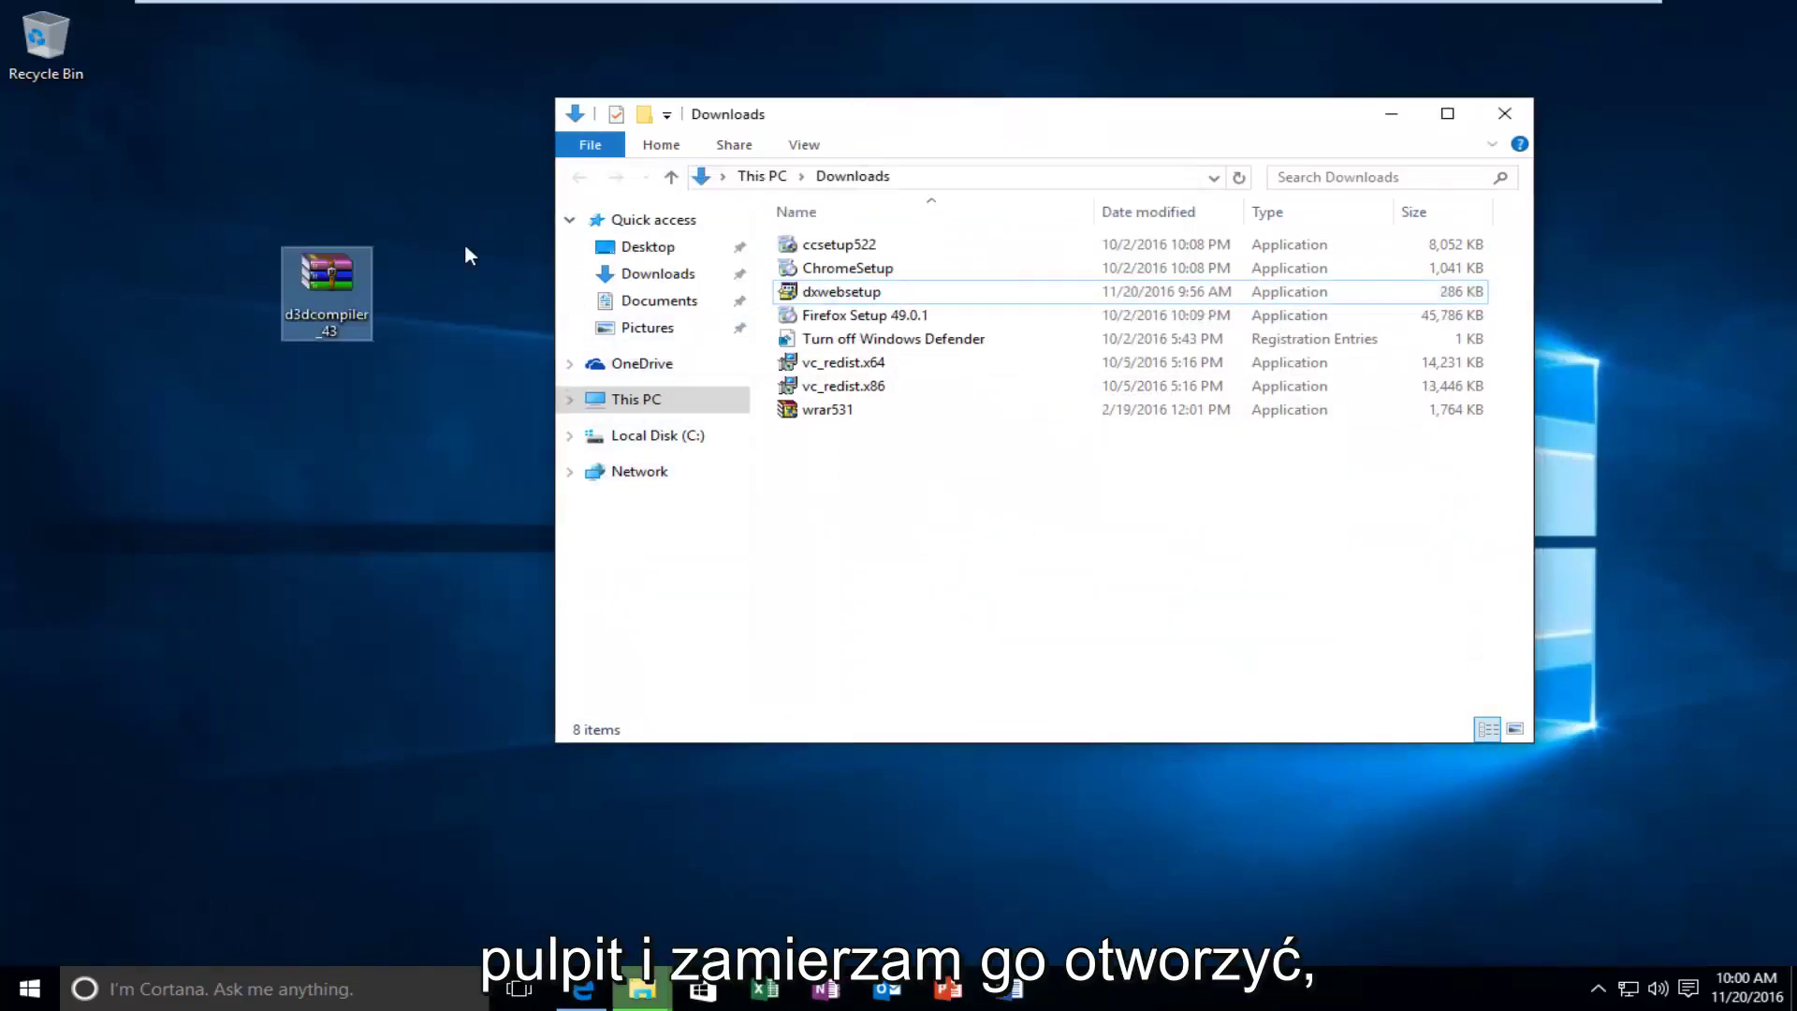
left_click(1505, 114)
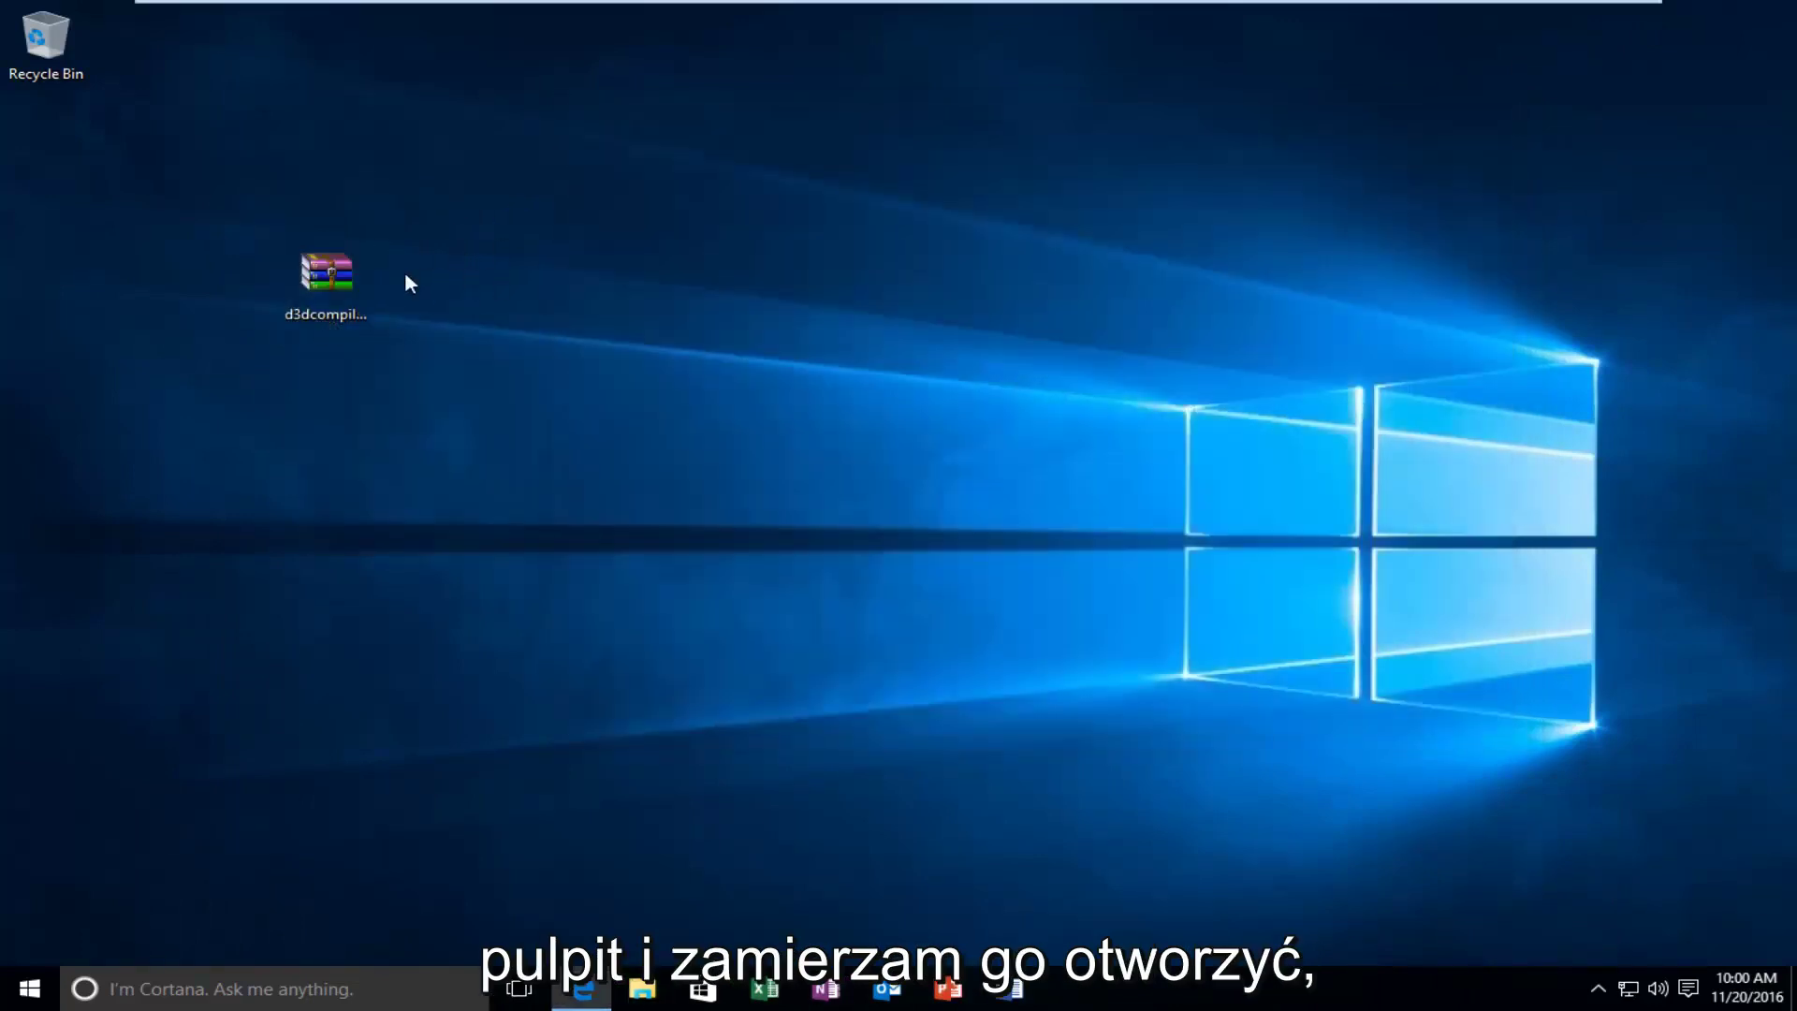
Open the d3dcompiler_43 archive in WinRAR, extract D3DCompiler_43.dll onto the desktop, and close WinRAR
double_click(333, 277)
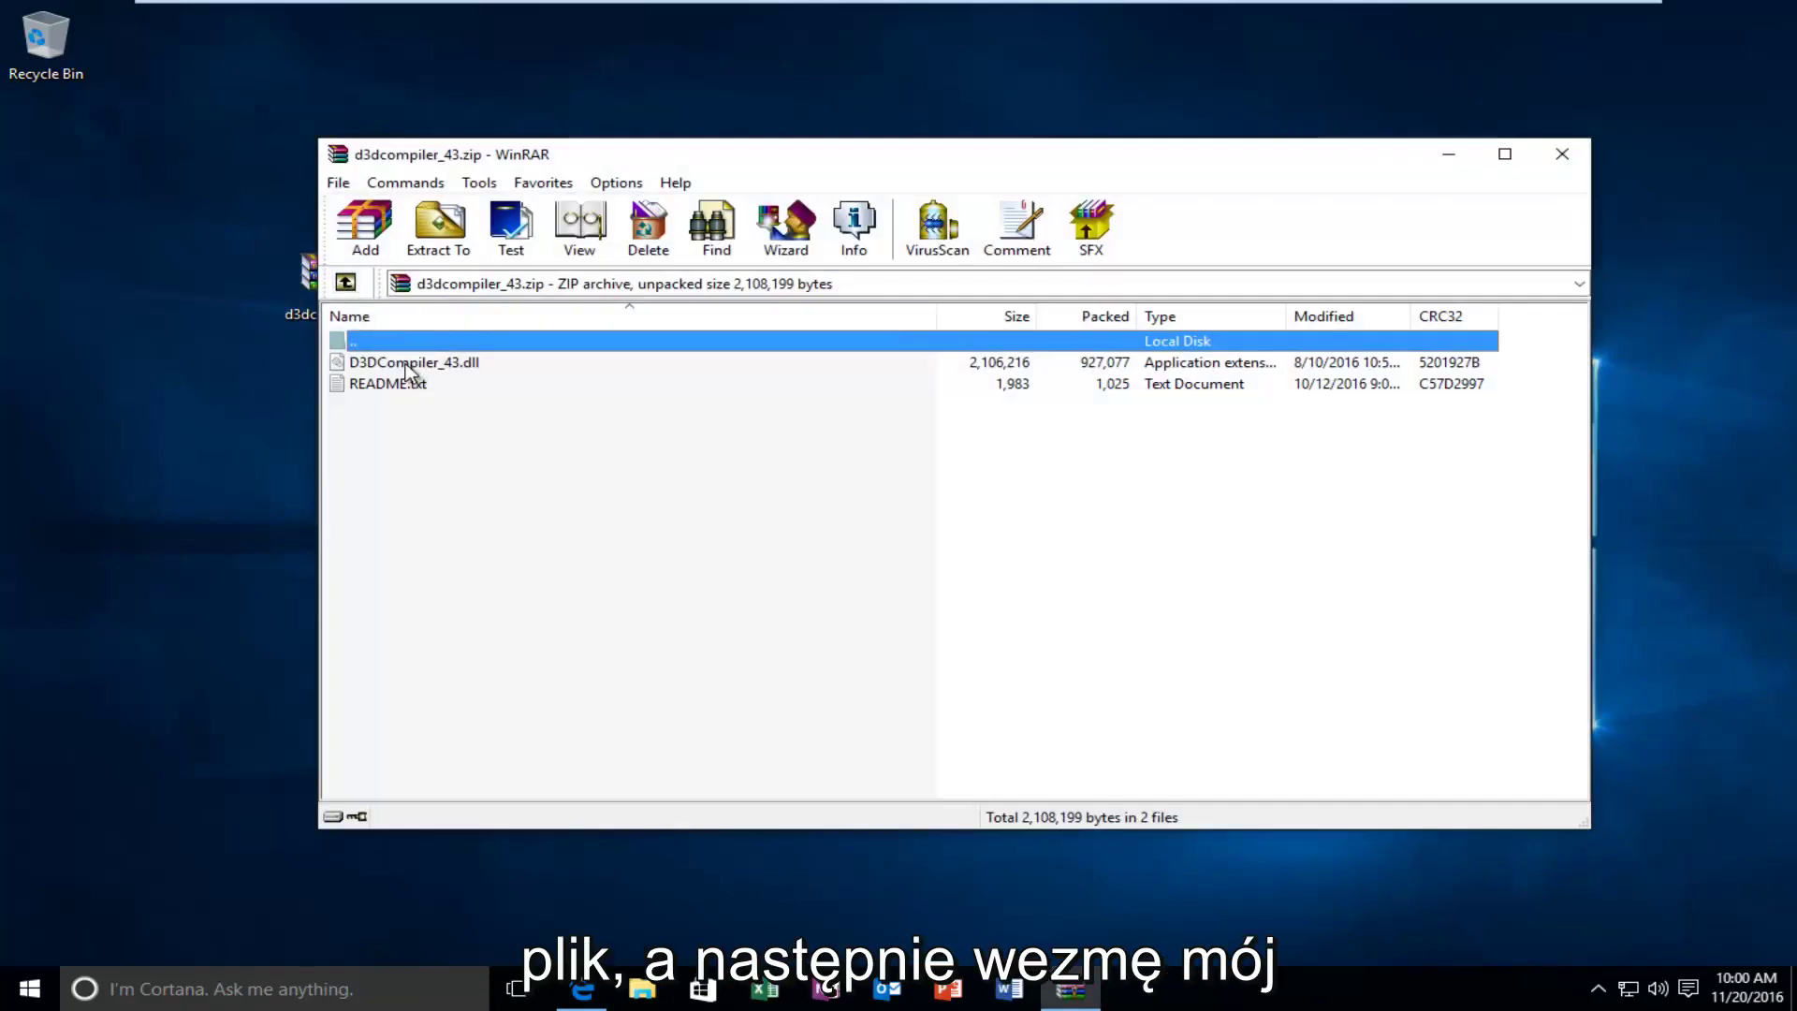
left_click(406, 367)
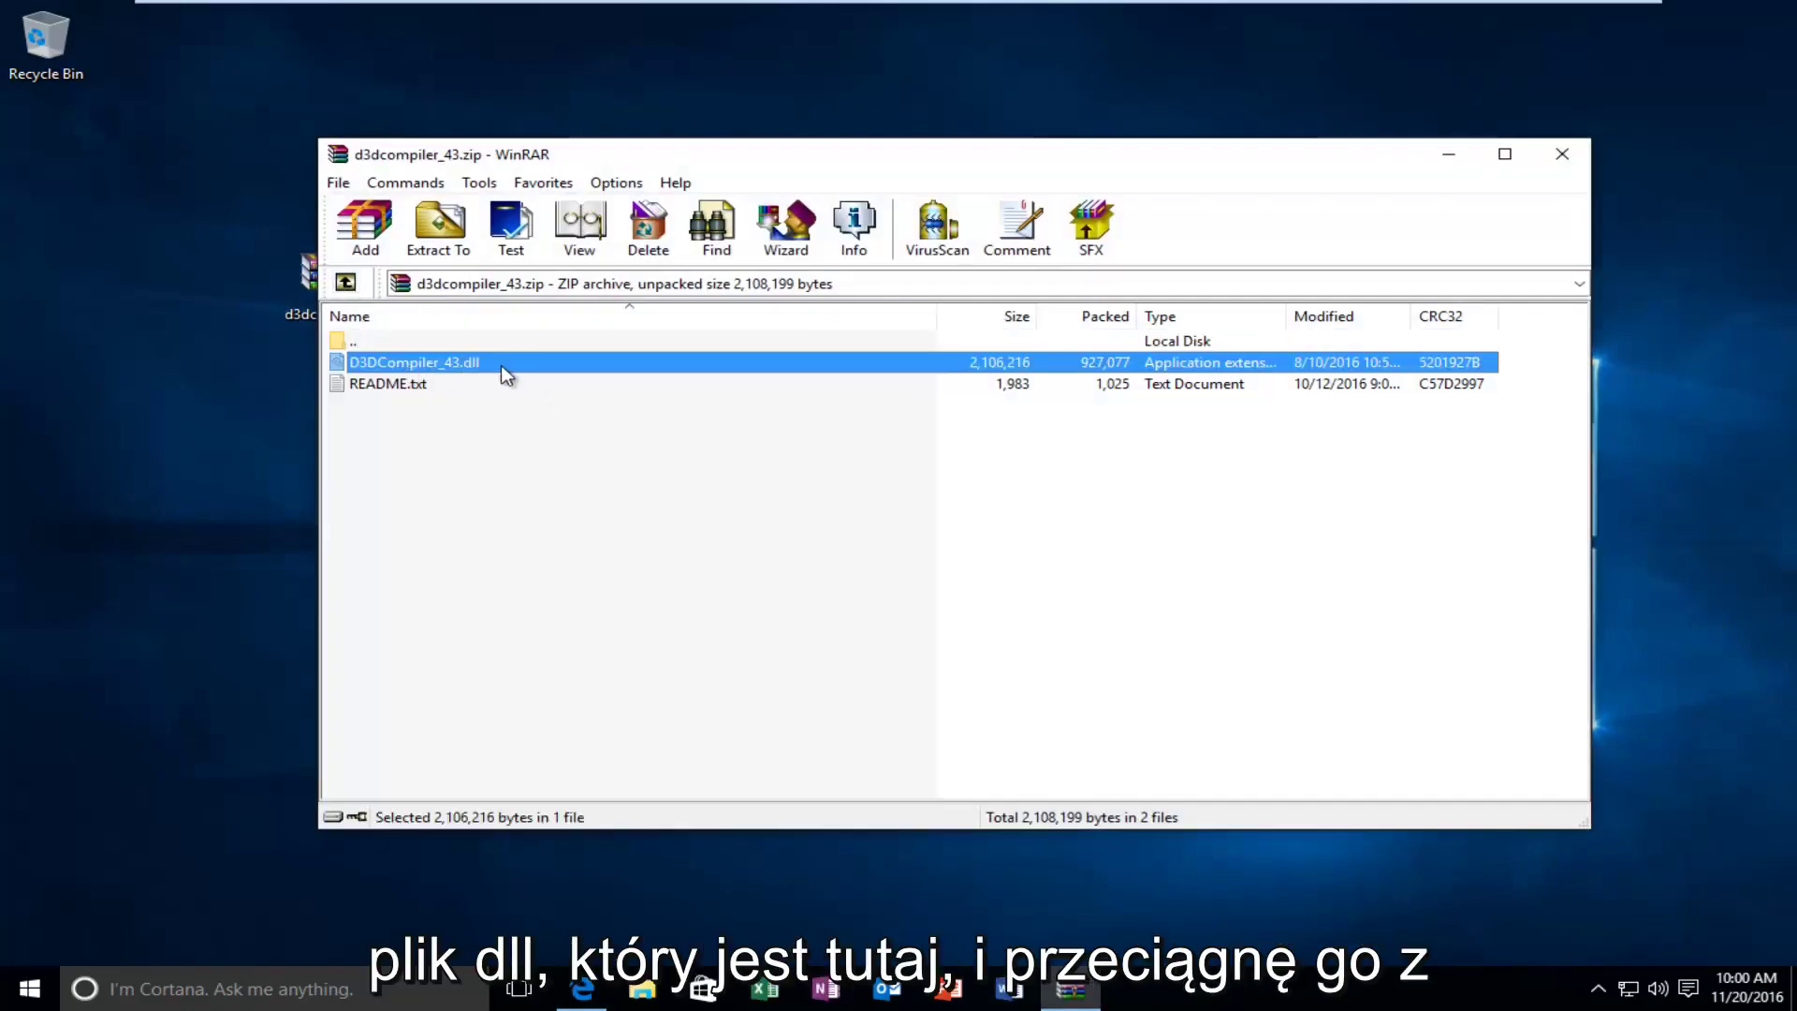
left_click_drag(500, 365, 266, 384)
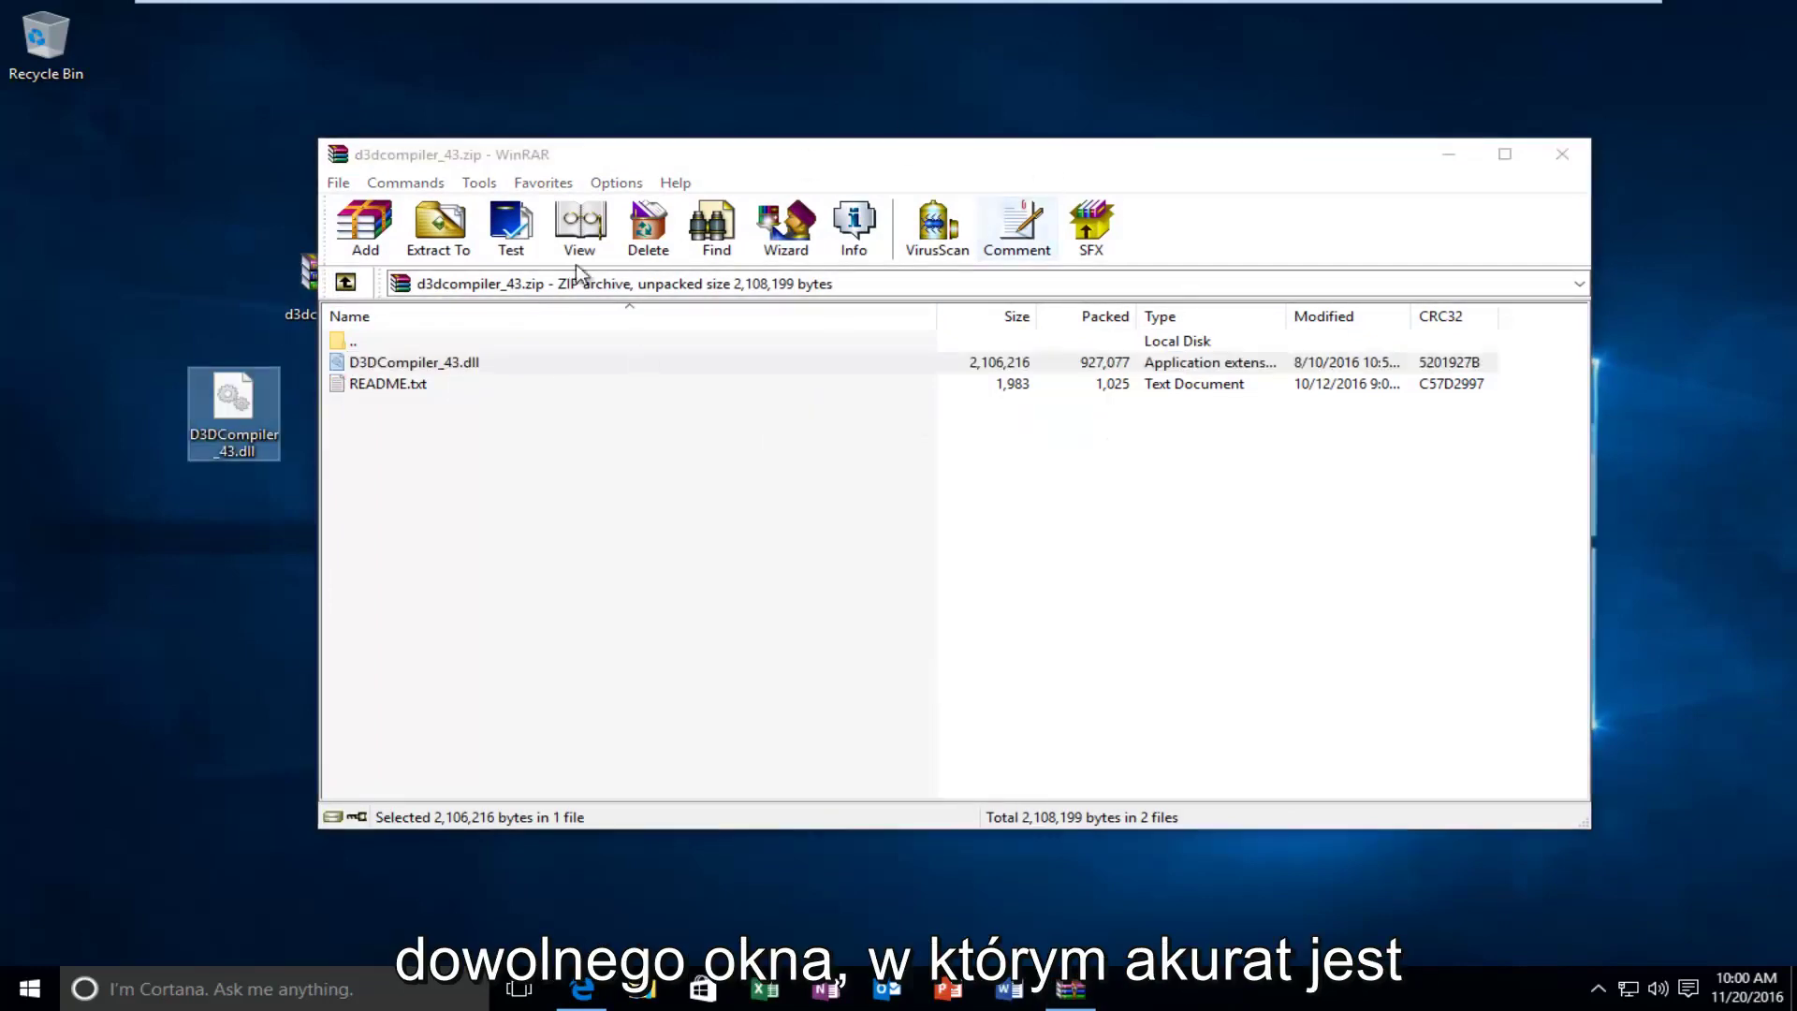
left_click(512, 154)
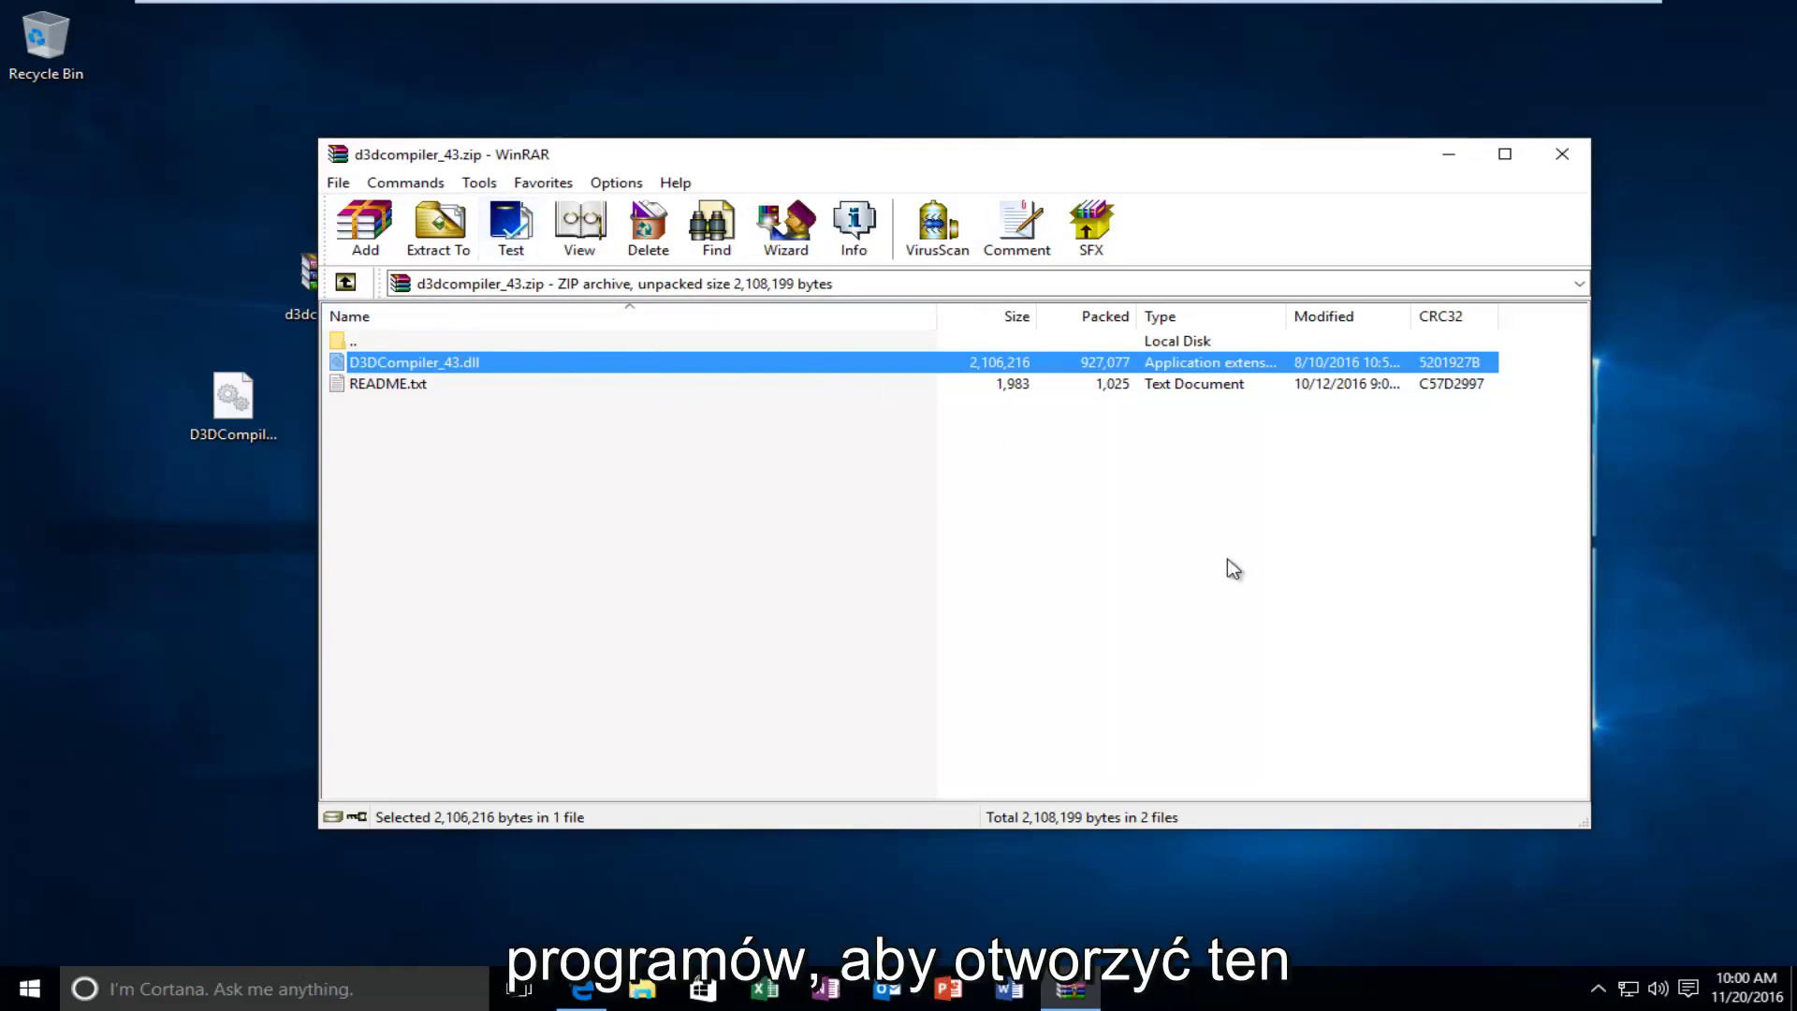
left_click(1560, 155)
left_click(204, 423)
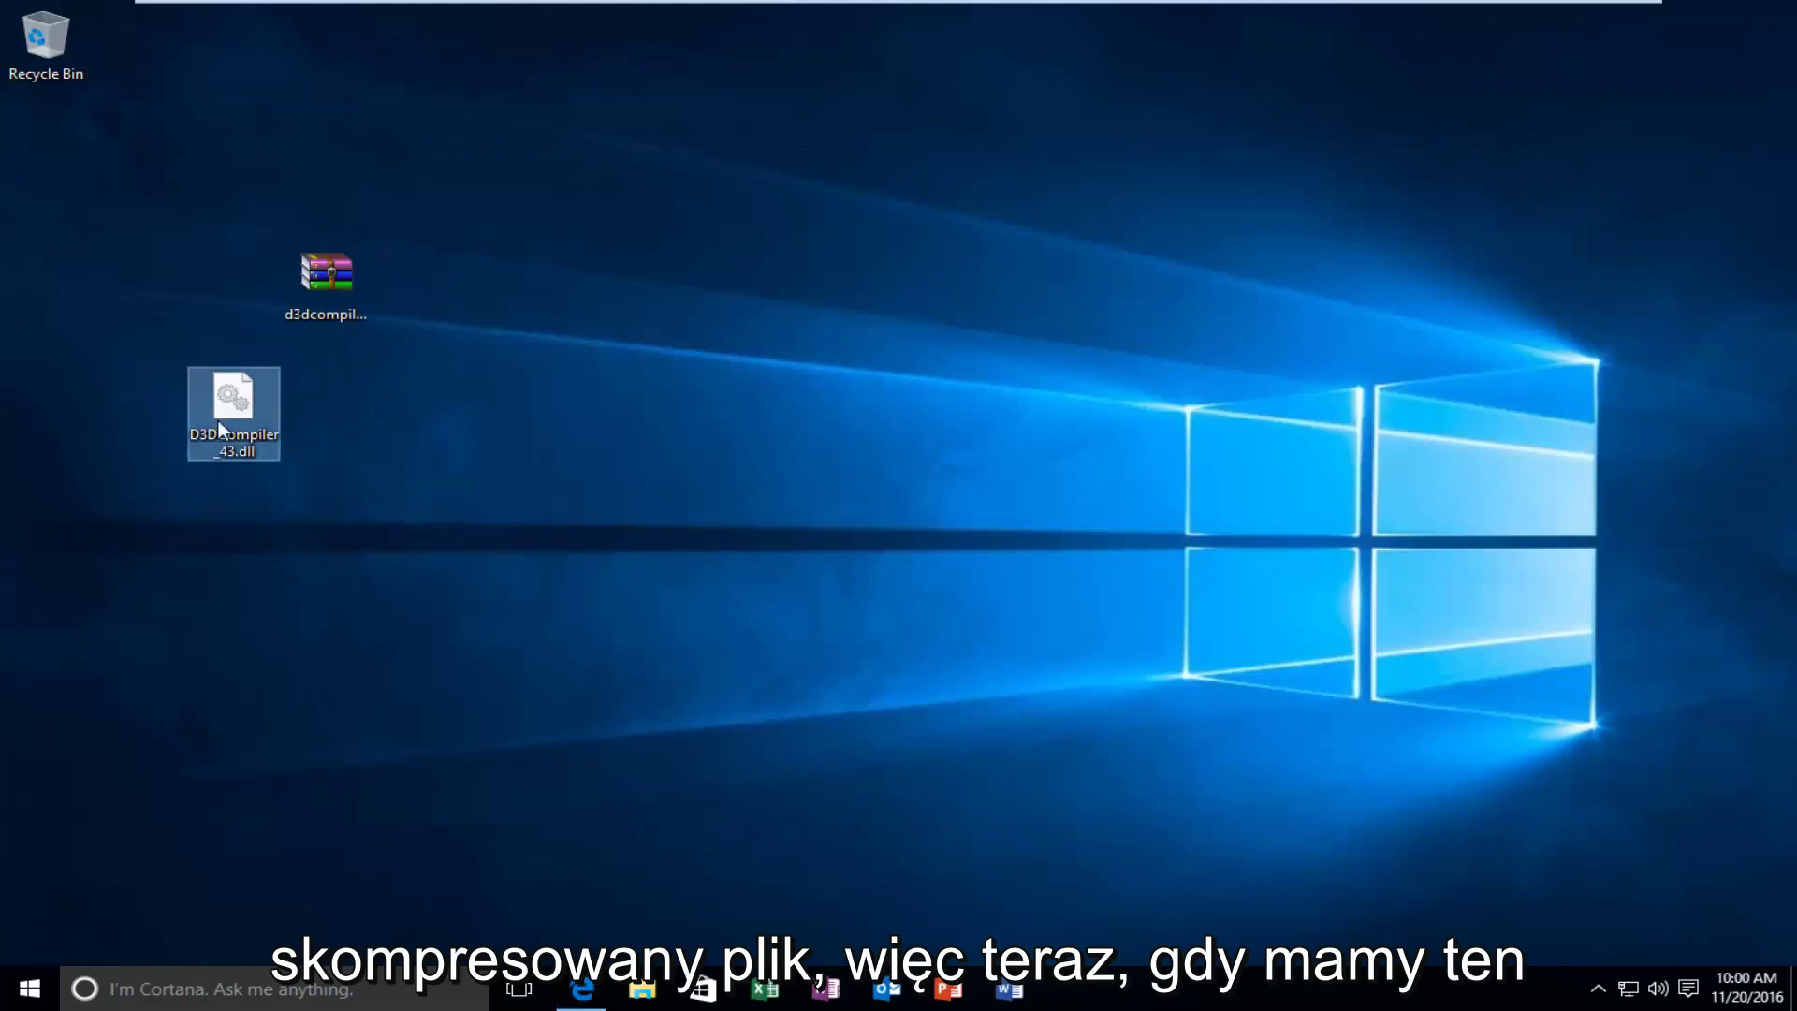
Move the archive icon to the desktop's top-left and browse Local Disk (C:) in File Explorer
left_click_drag(327, 275, 53, 165)
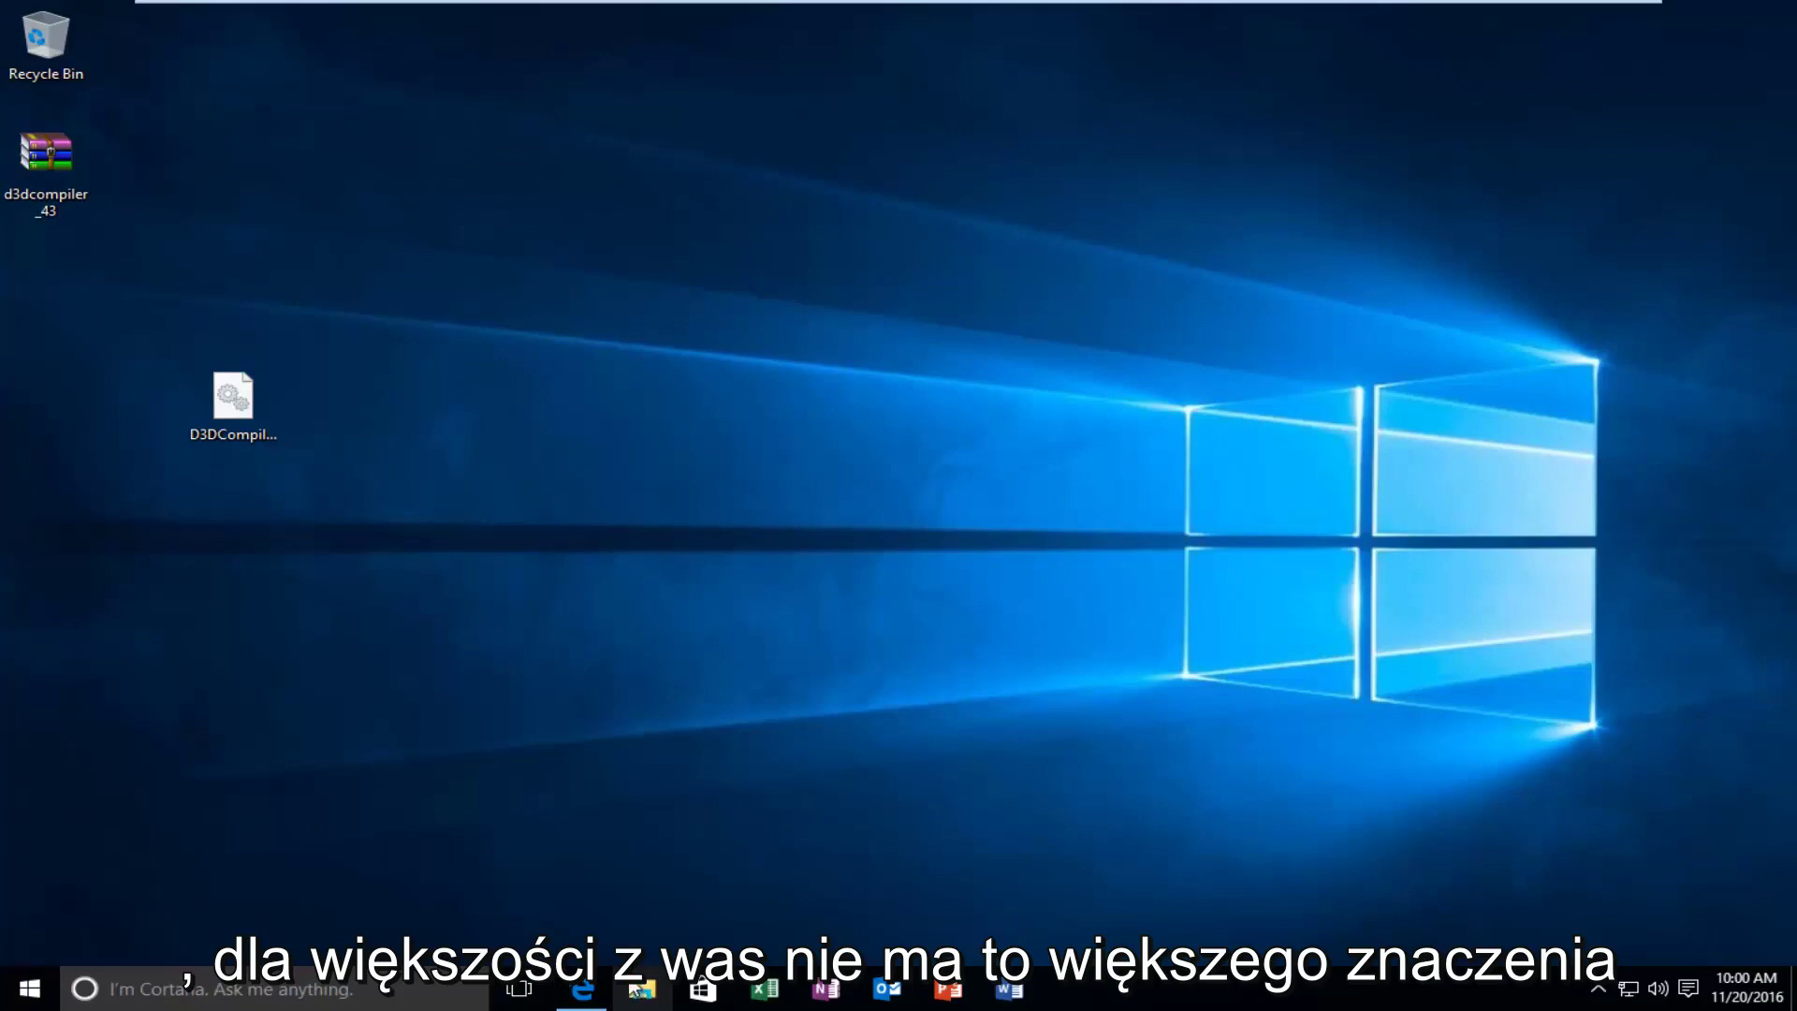
left_click(644, 991)
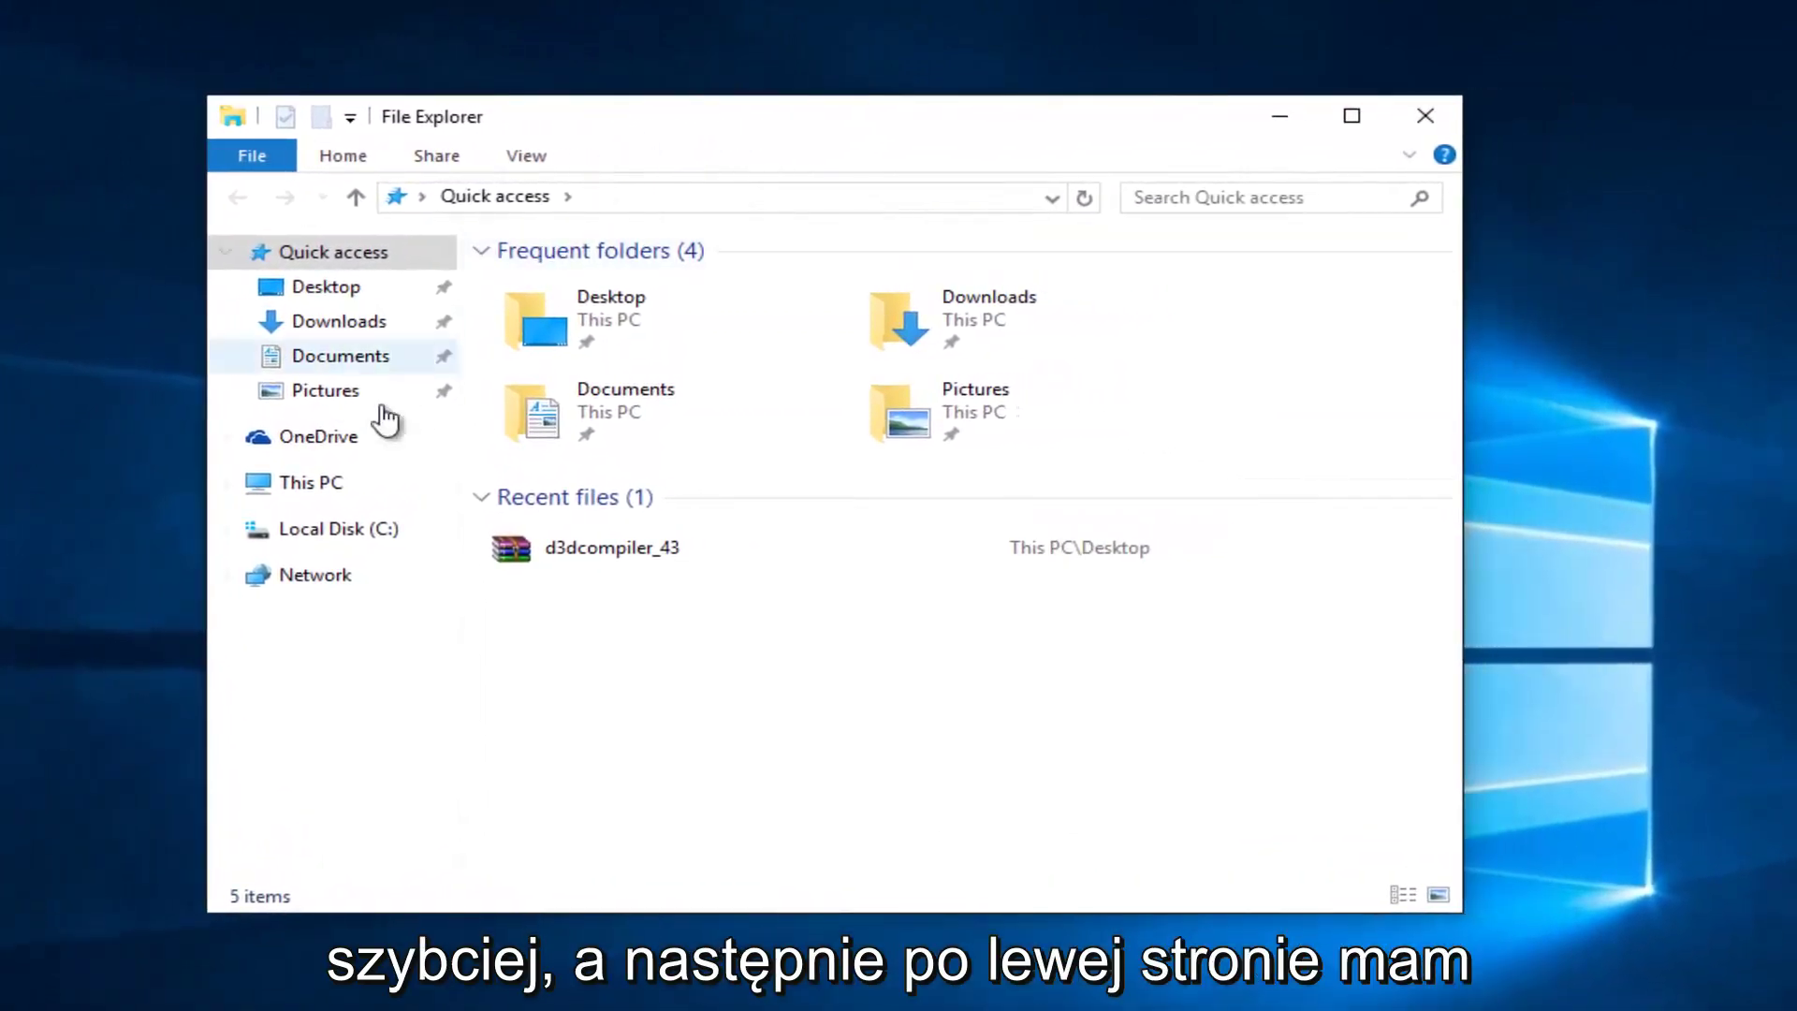
left_click(335, 534)
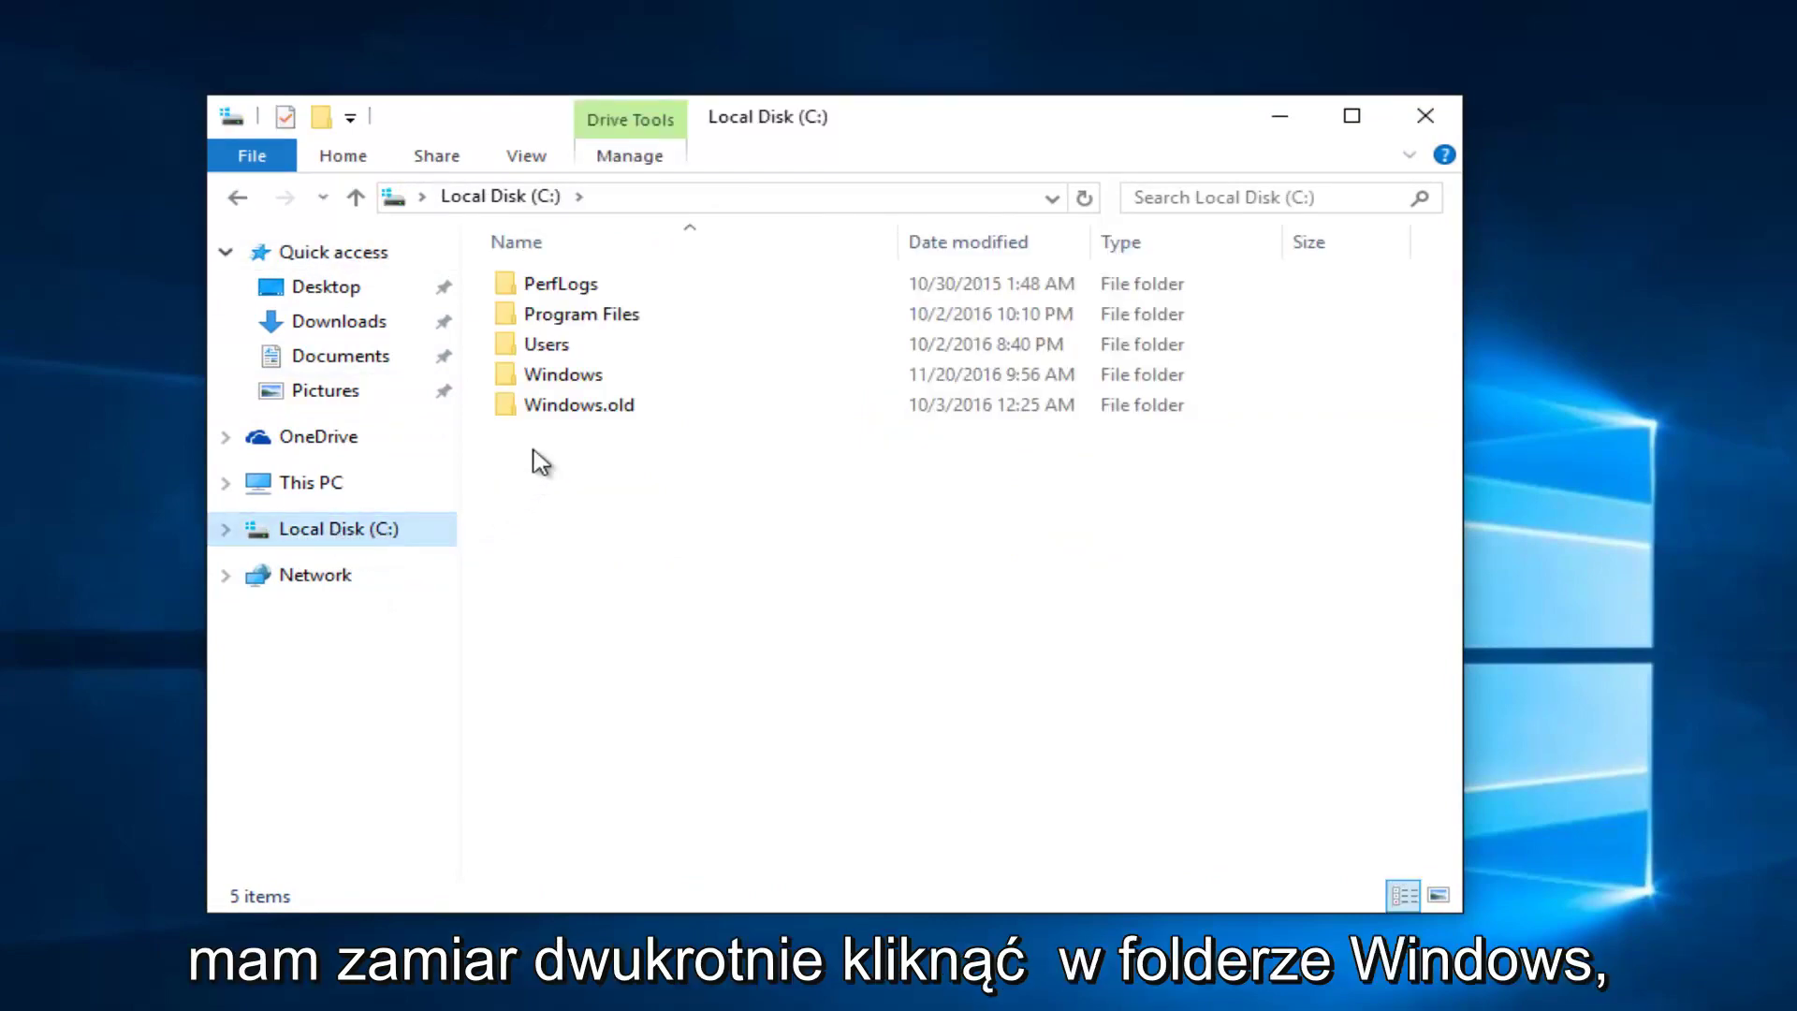
Go into the Windows folder, then into System32, listing its 4,010 items
double_click(551, 377)
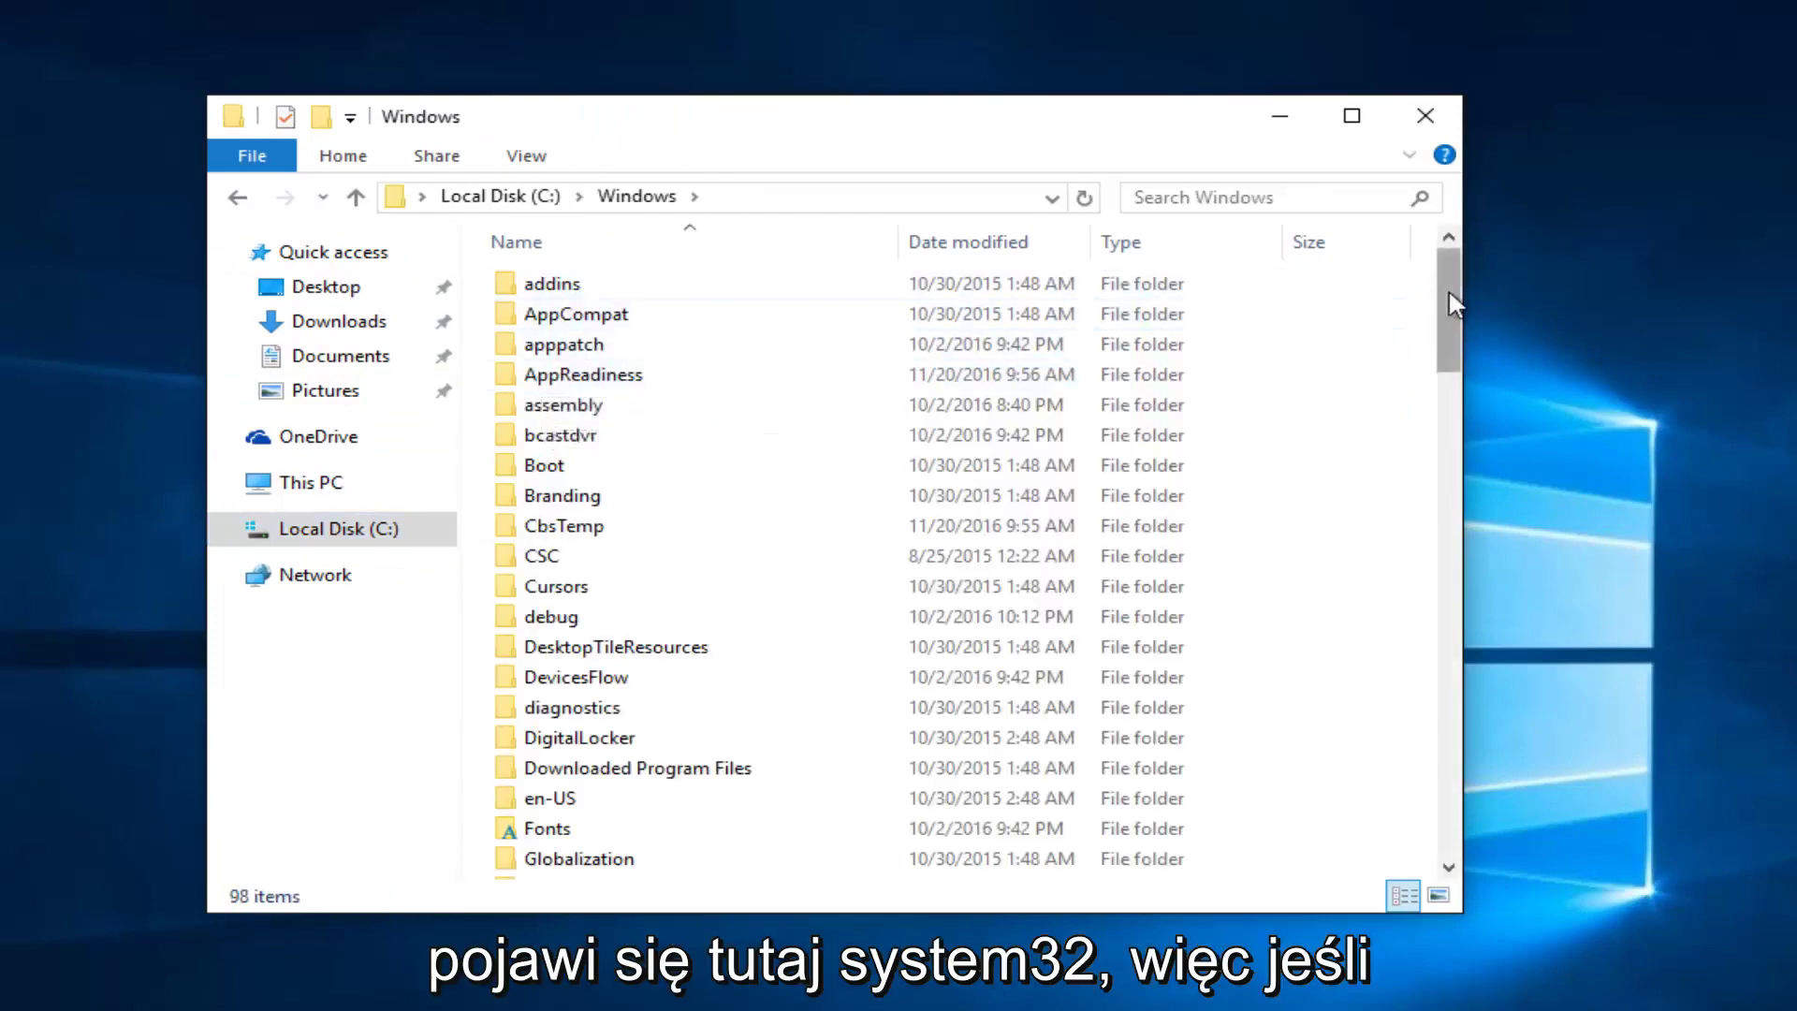
left_click_drag(1446, 318, 1435, 578)
scroll(1435, 577, "down", 2)
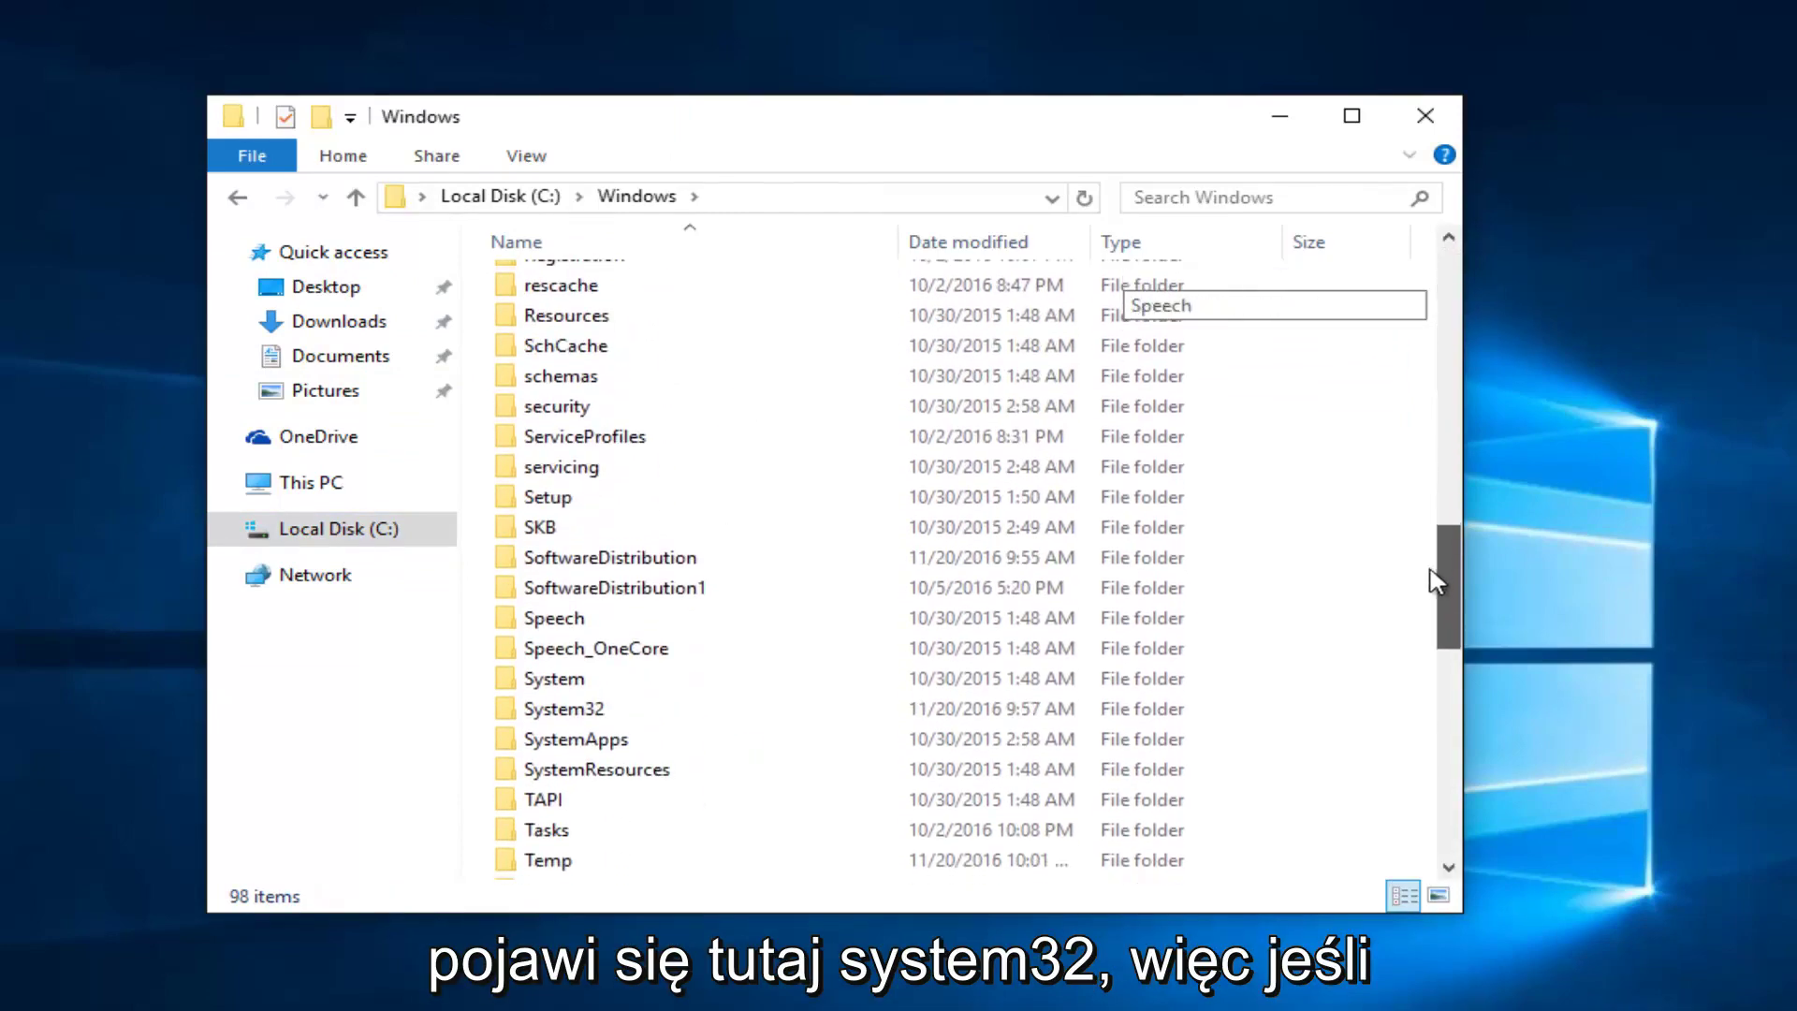
double_click(559, 711)
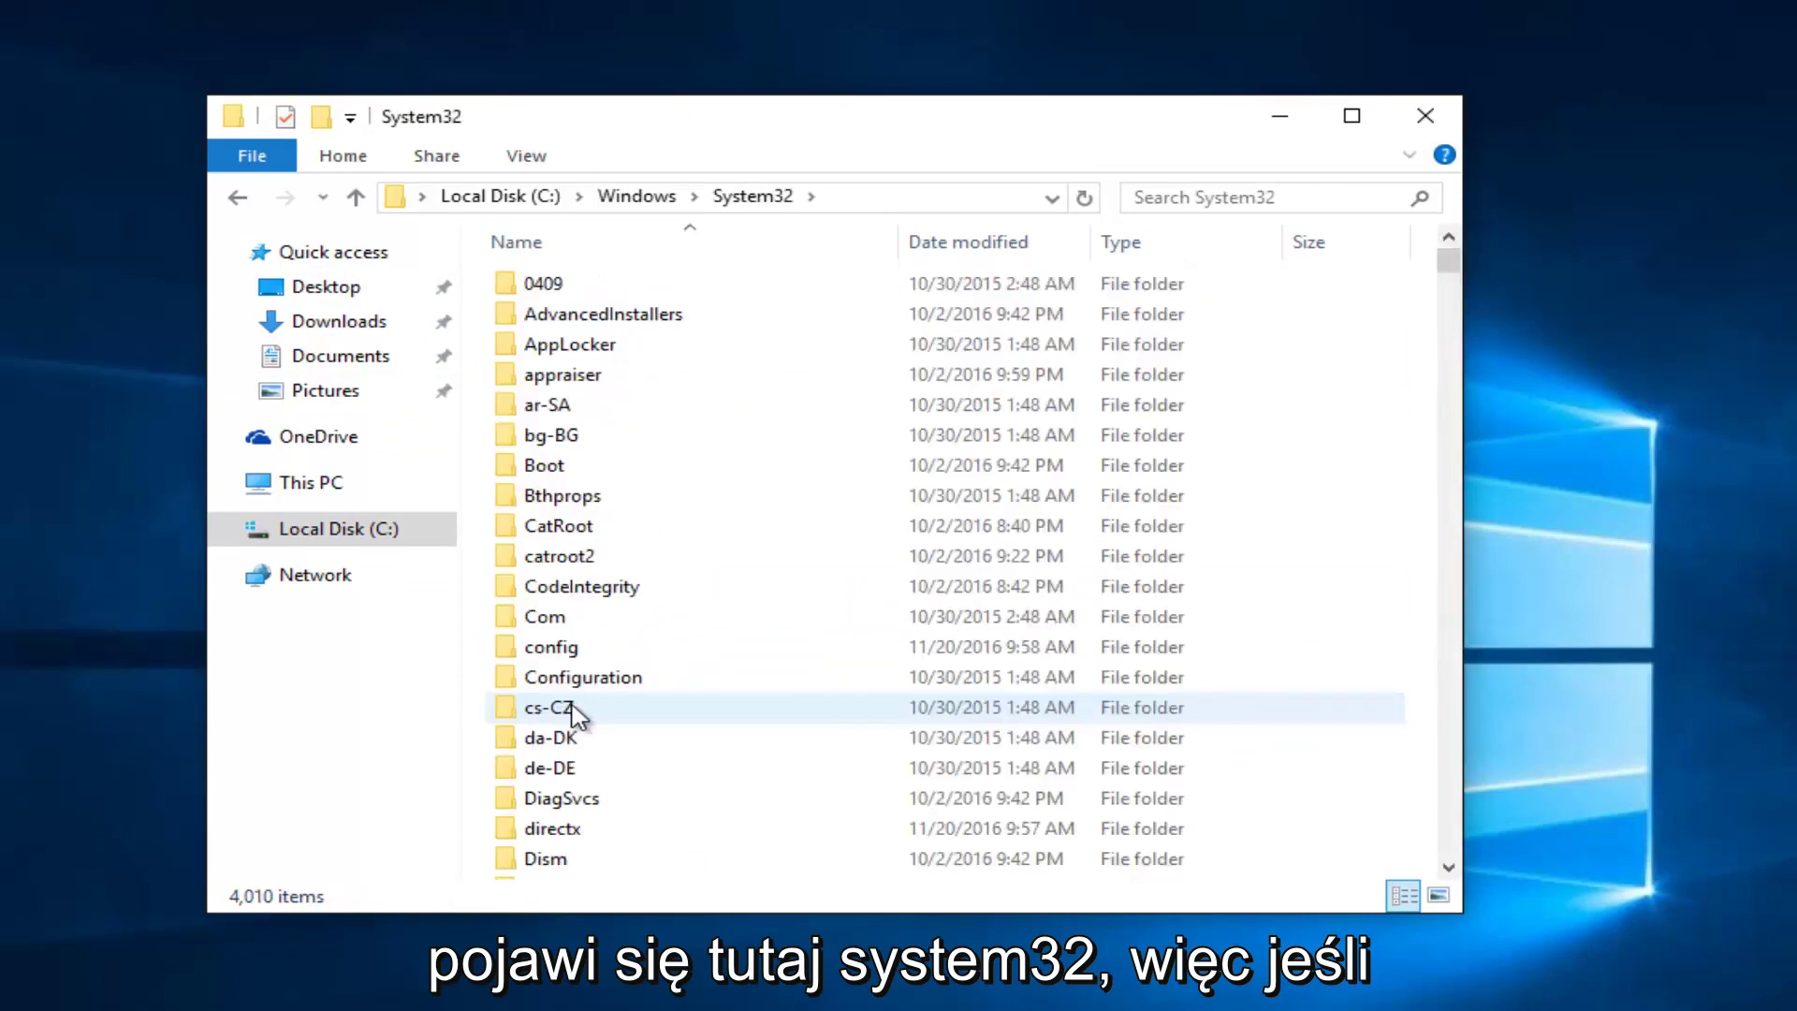
scroll(784, 459, "down", 15)
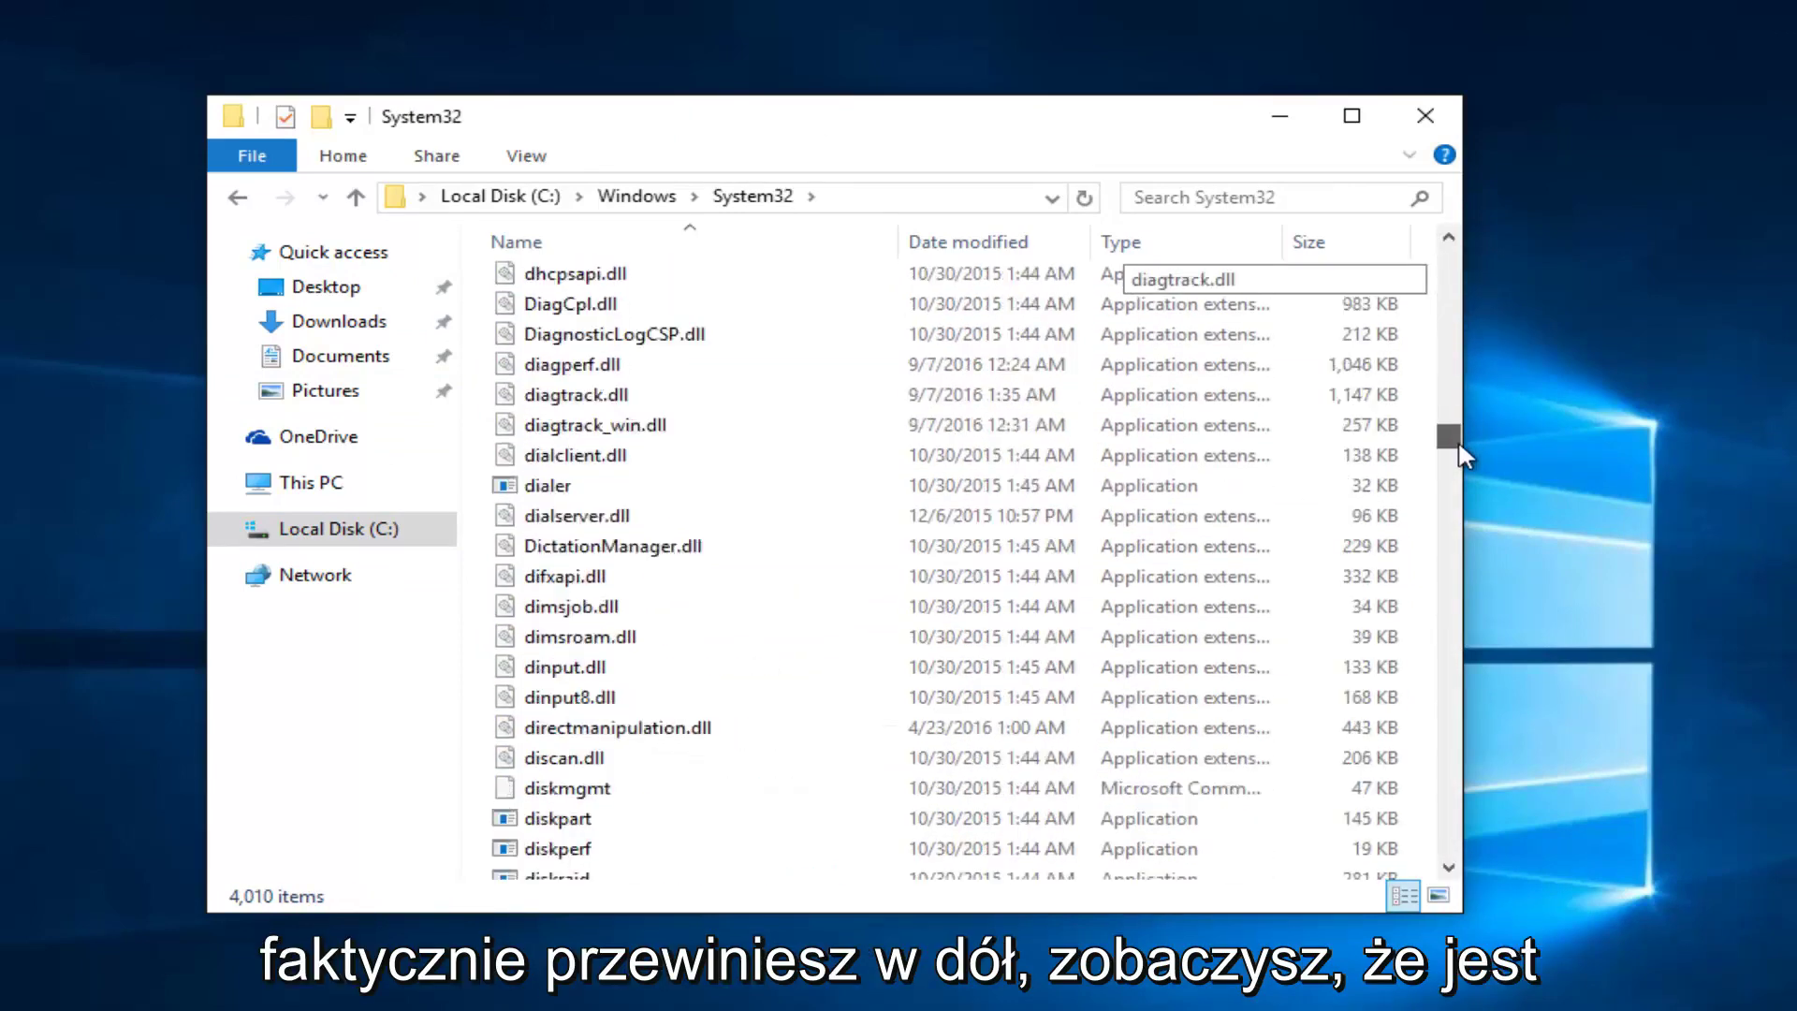
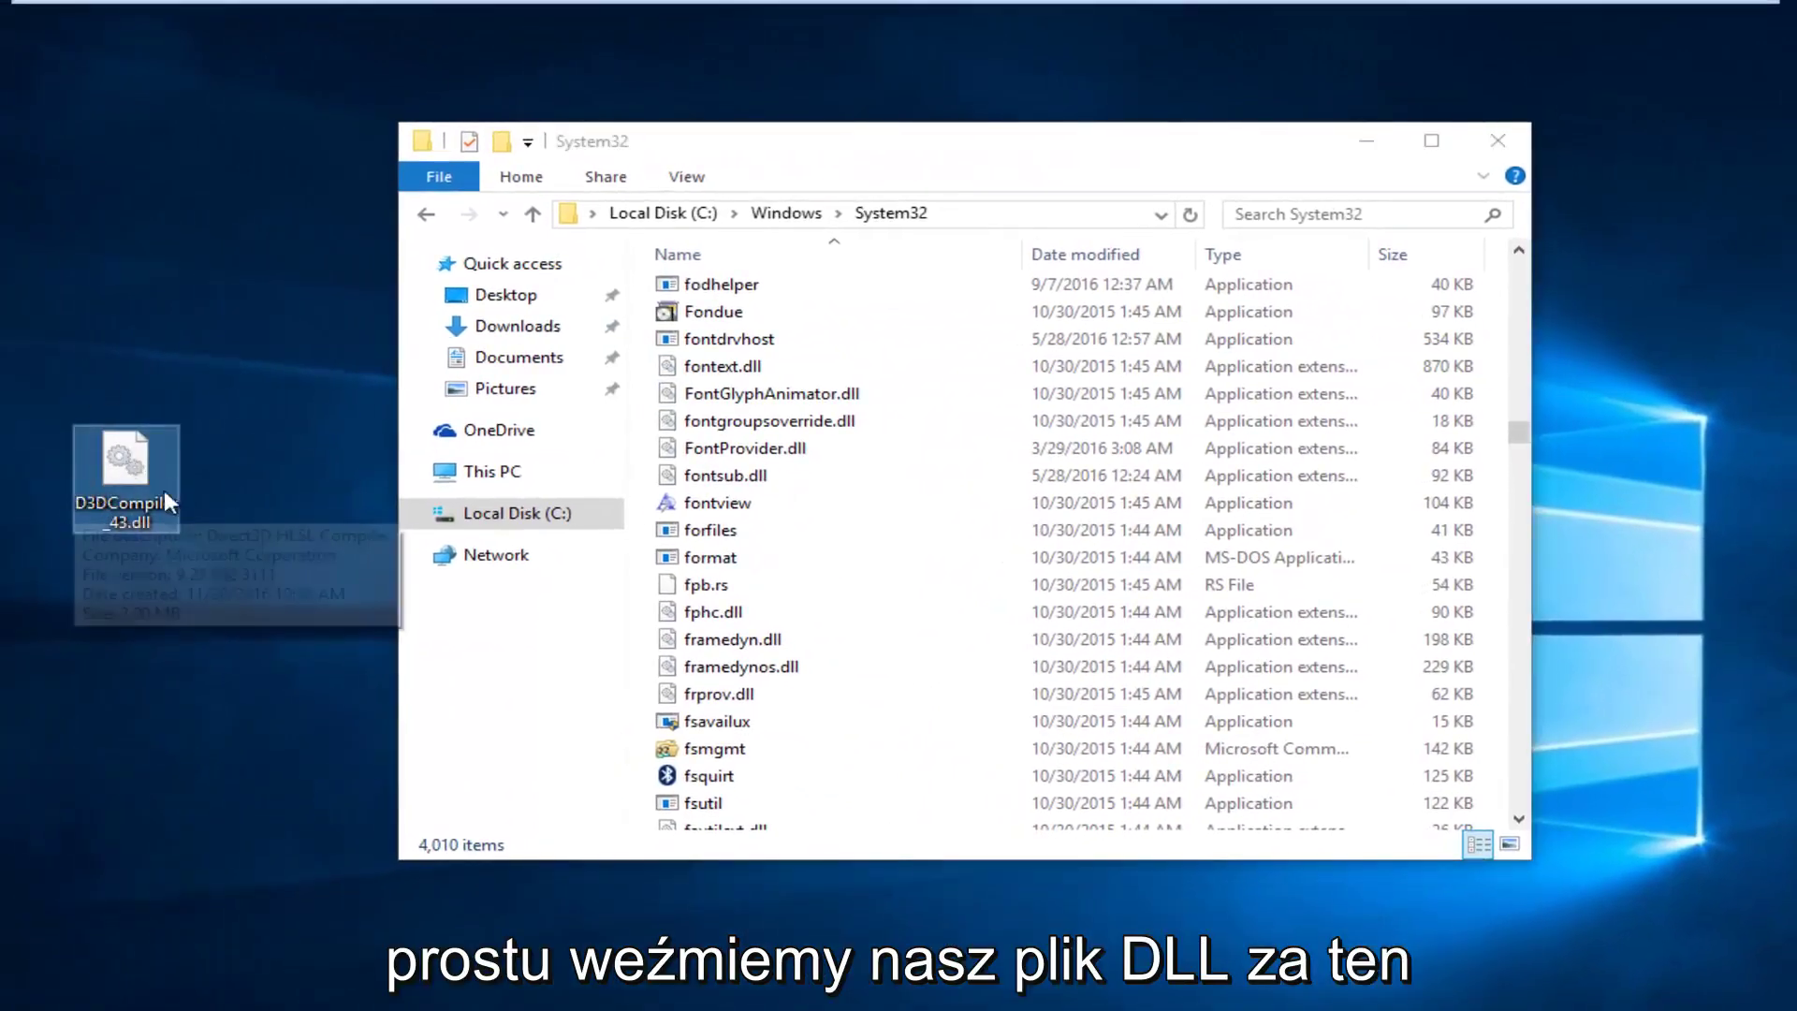
Move D3DCompiler_43.dll from the desktop into System32, replacing the existing file with administrator approval
left_click_drag(135, 482, 824, 487)
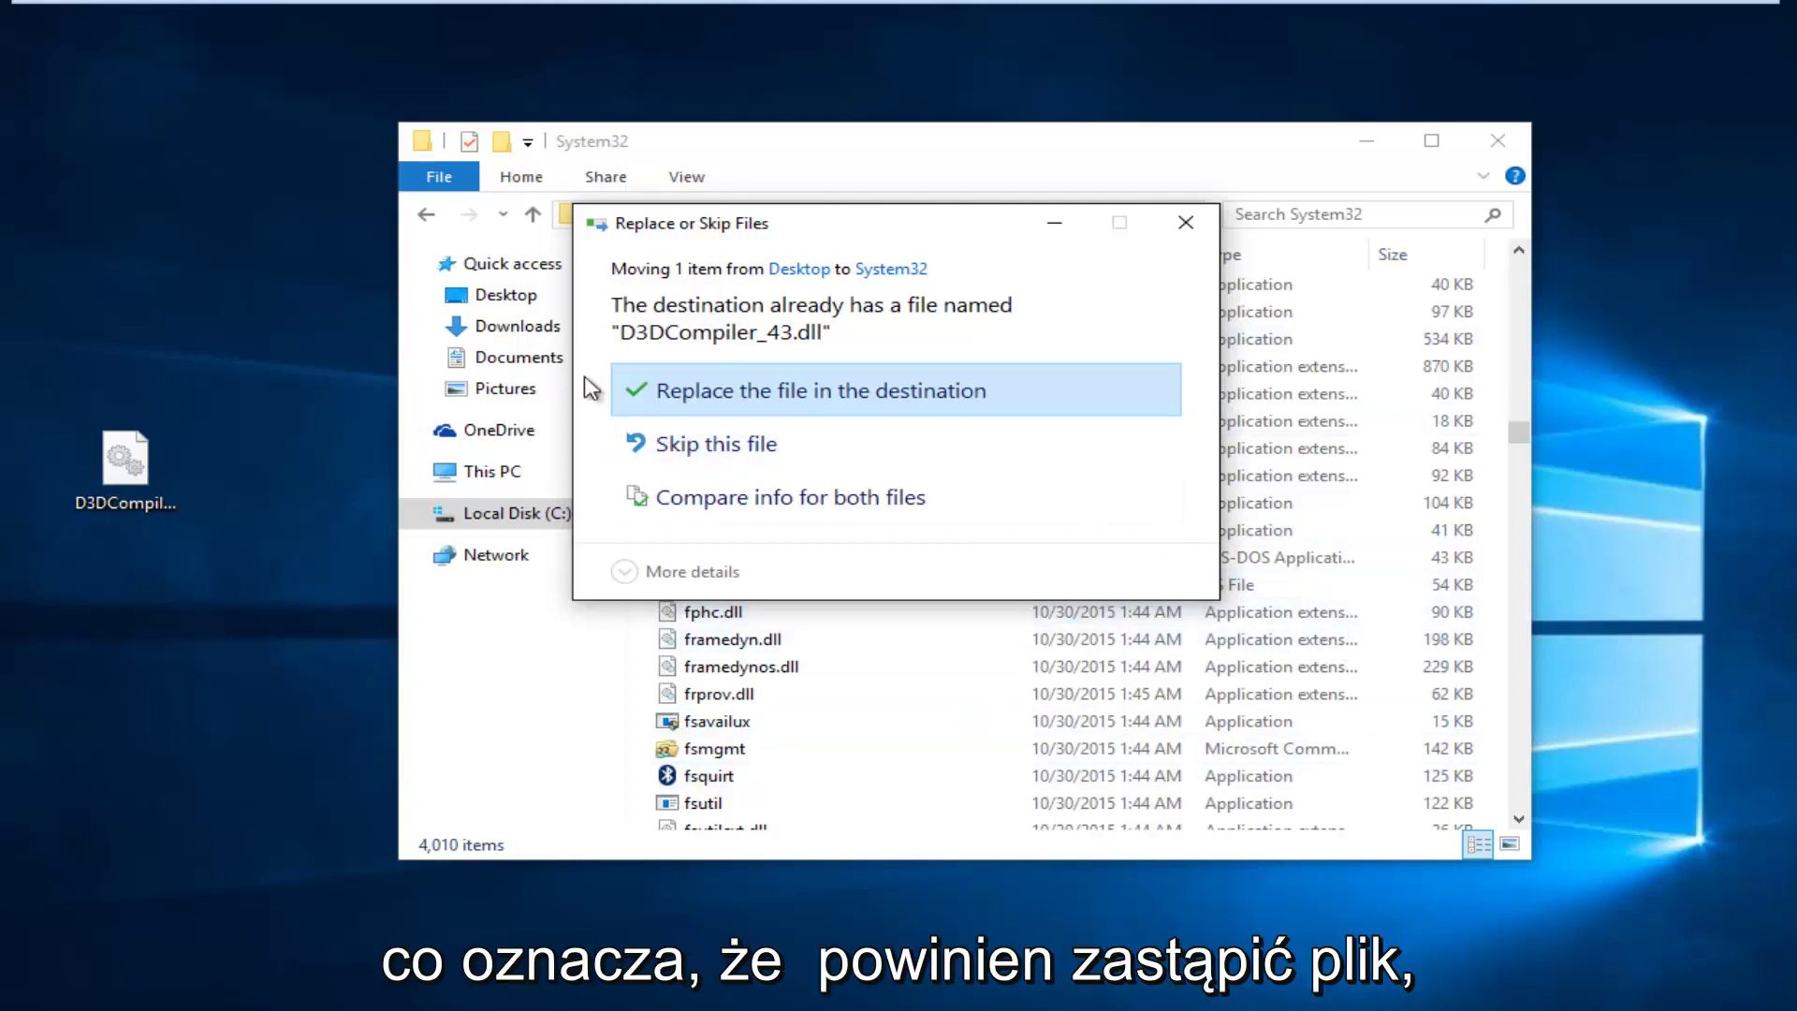
left_click(833, 394)
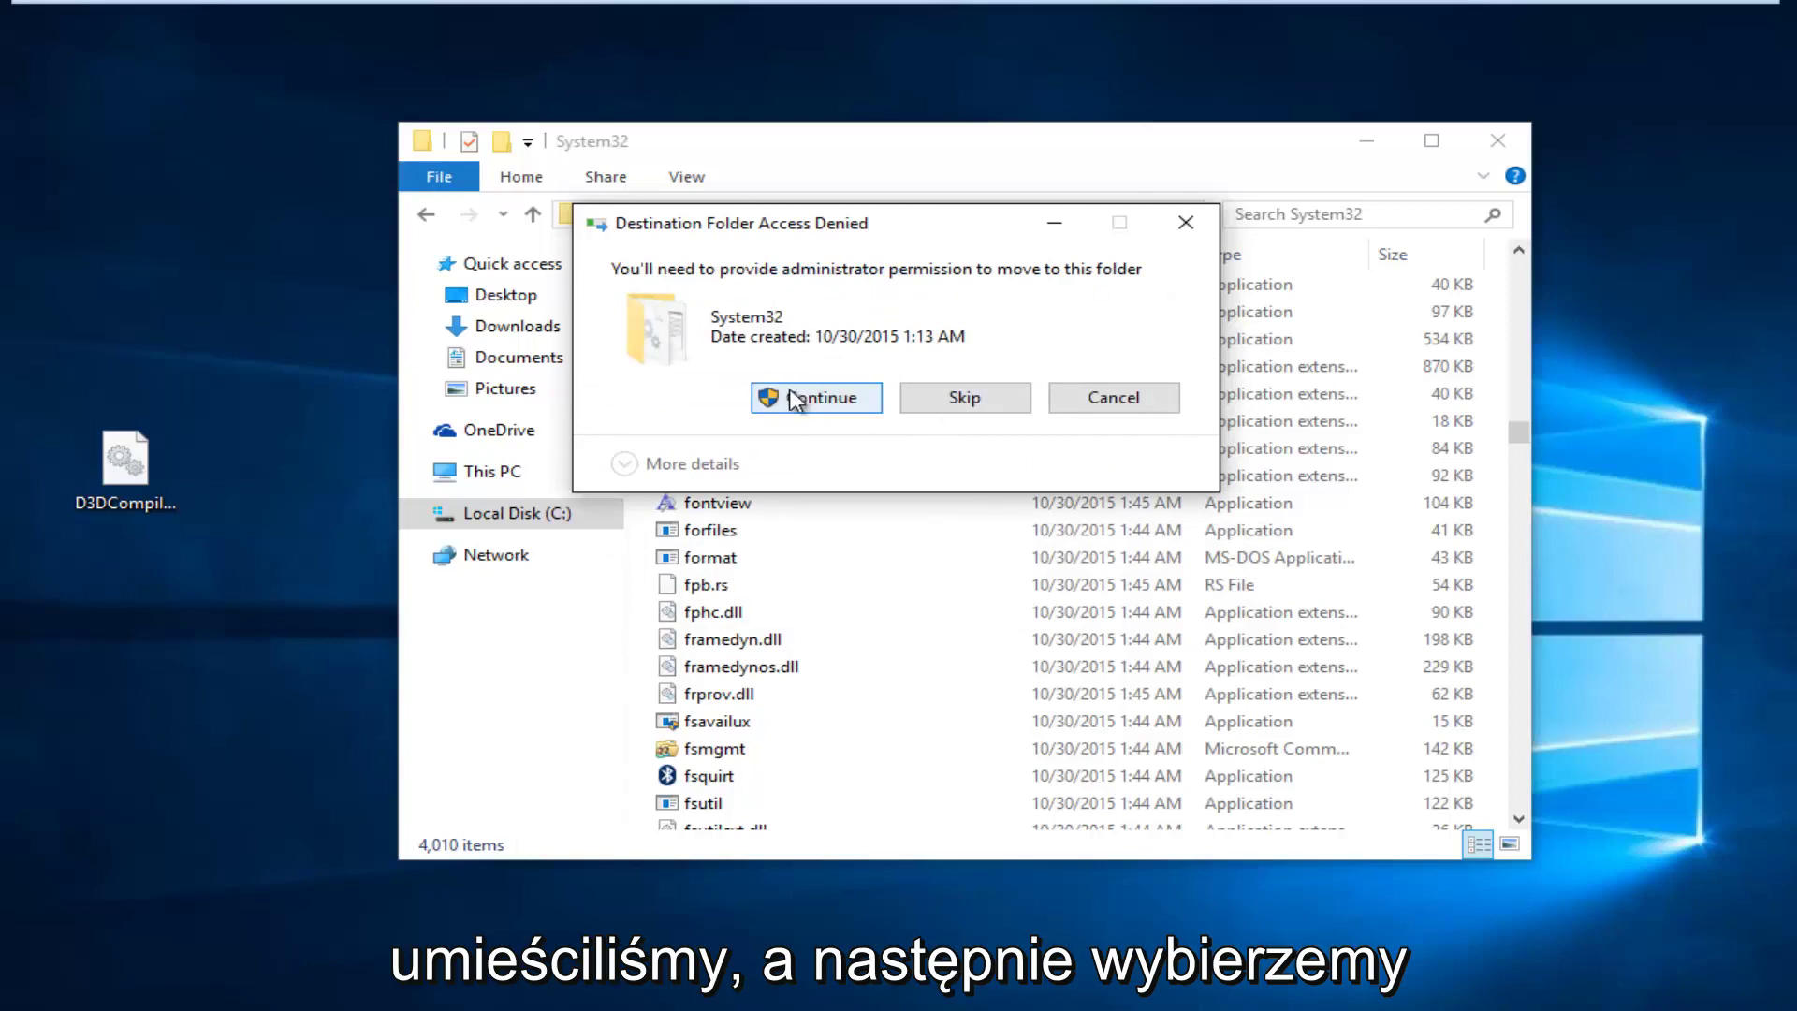
left_click(822, 398)
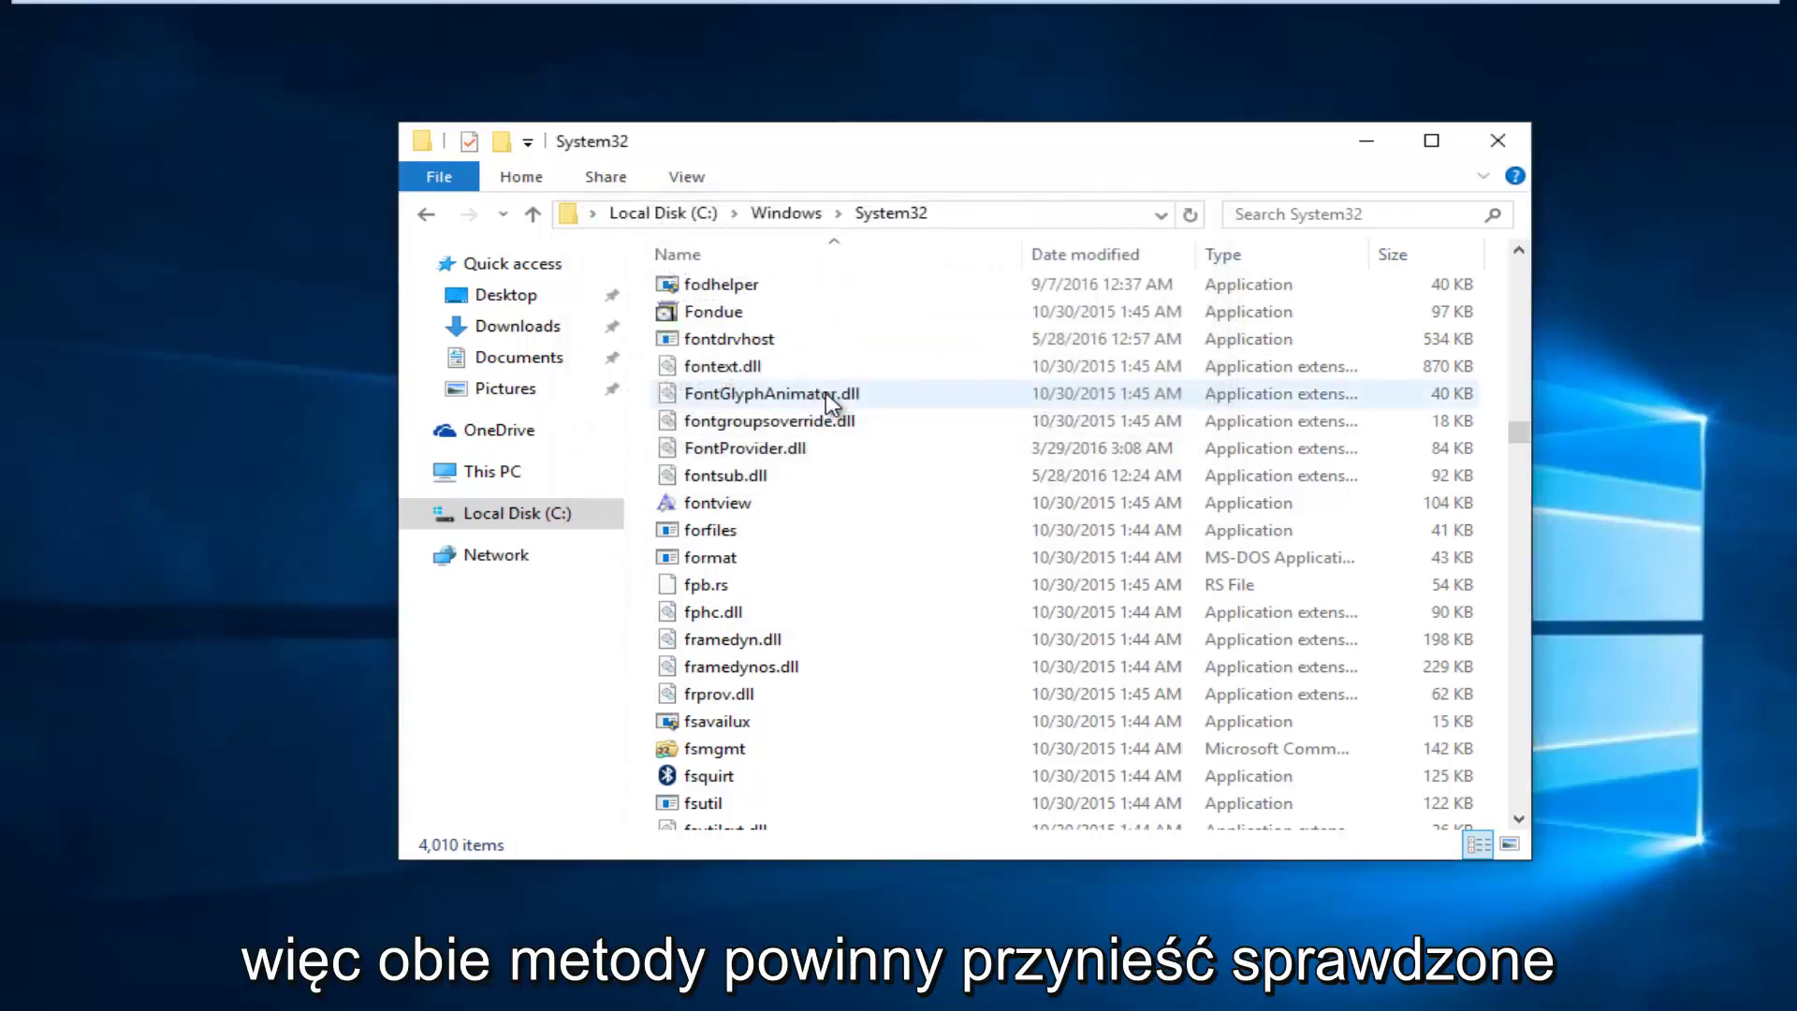
Wait for the D3DCompiler_43.dll move to finish, leaving System32 showing 4,010 items
mouse_move(842, 403)
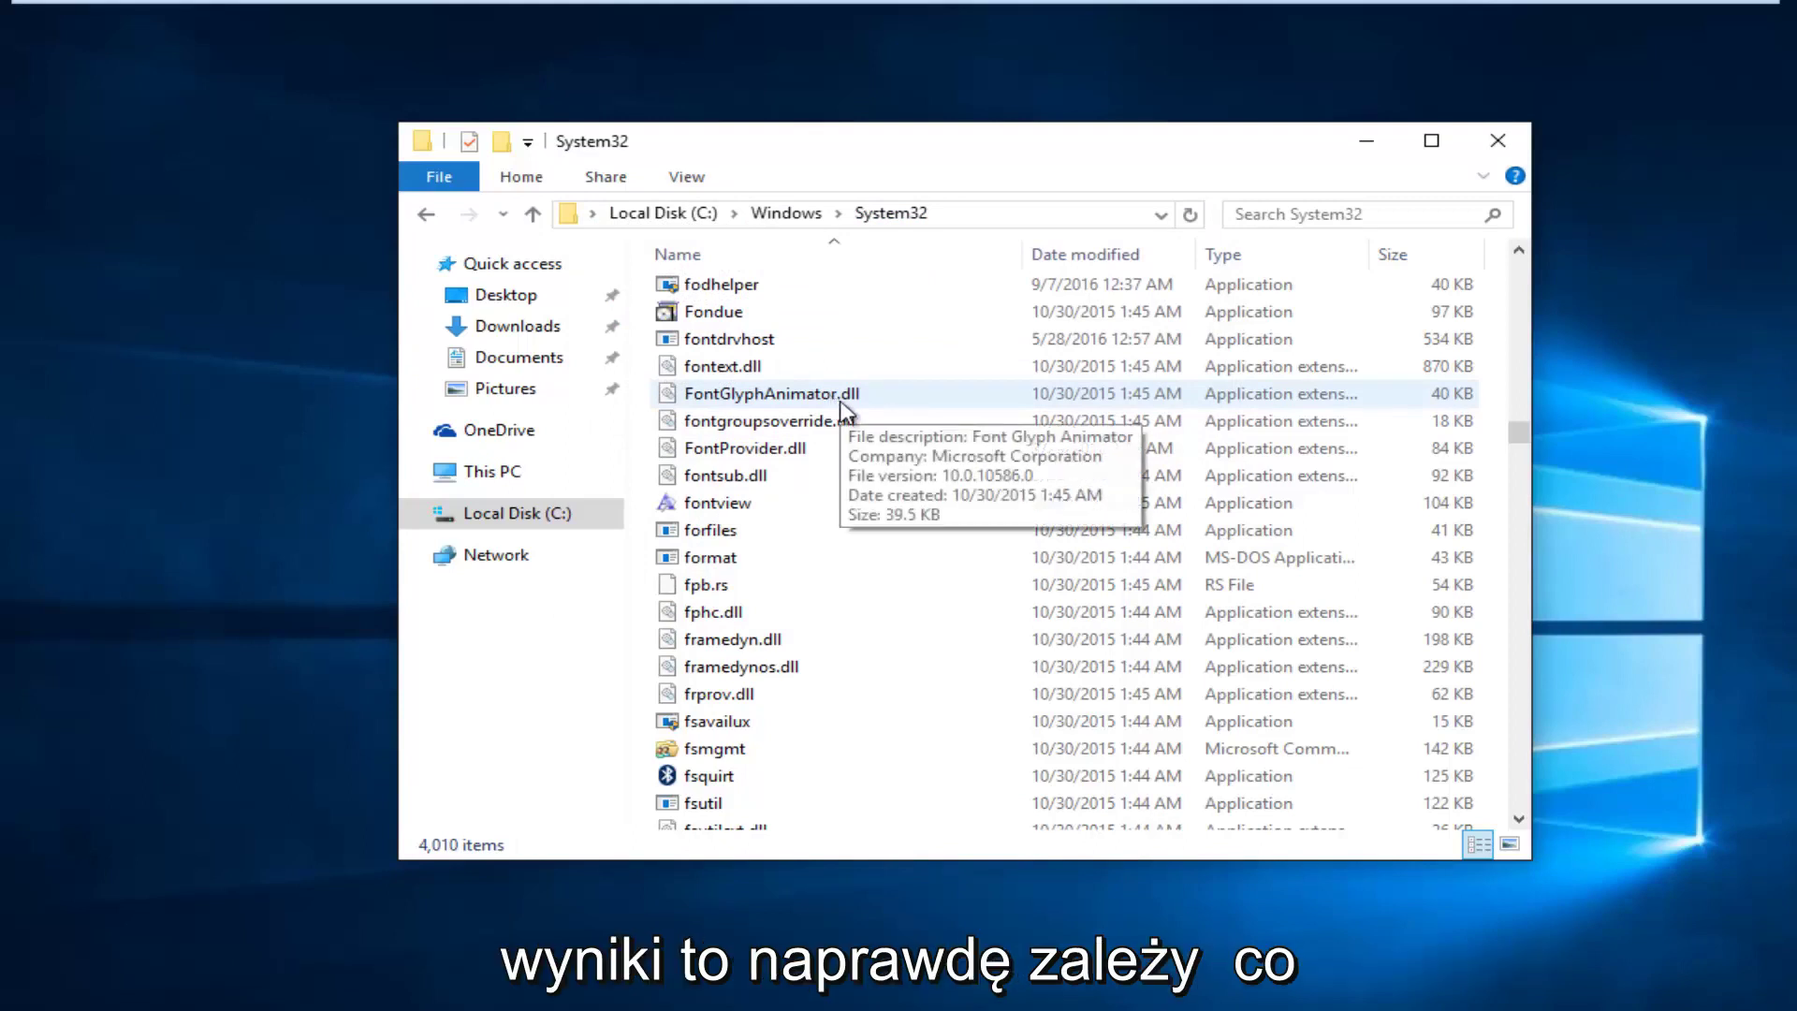